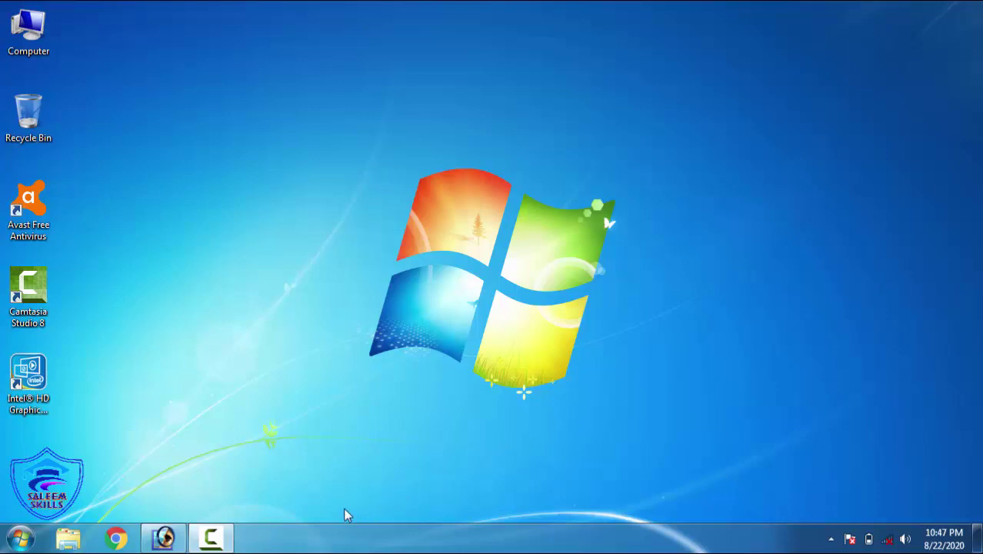
click(215, 543)
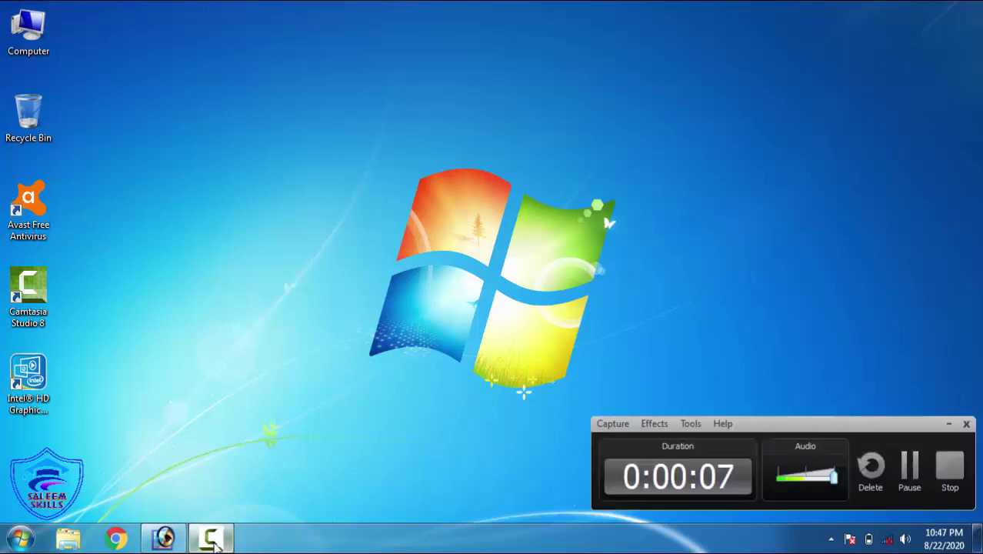
click(215, 543)
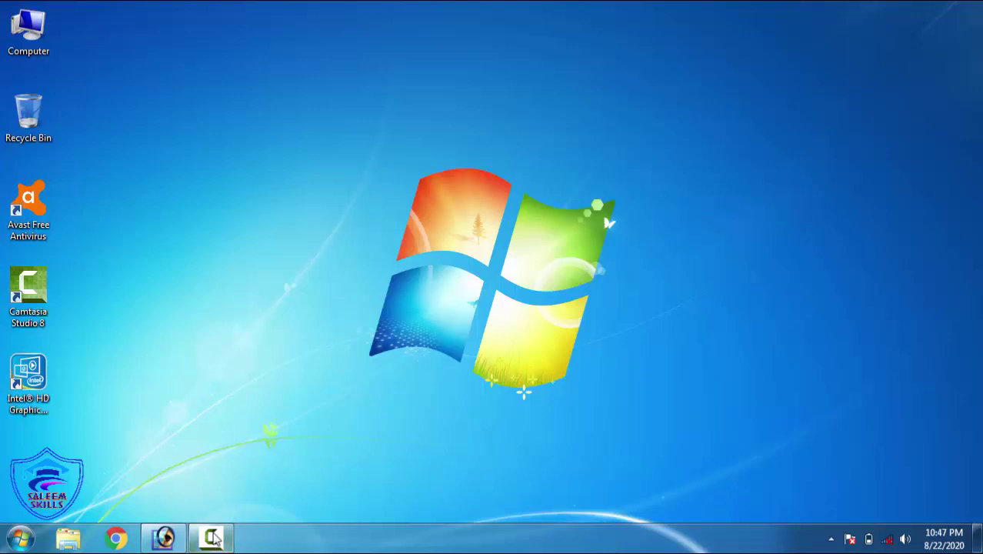
click(211, 539)
click(211, 539)
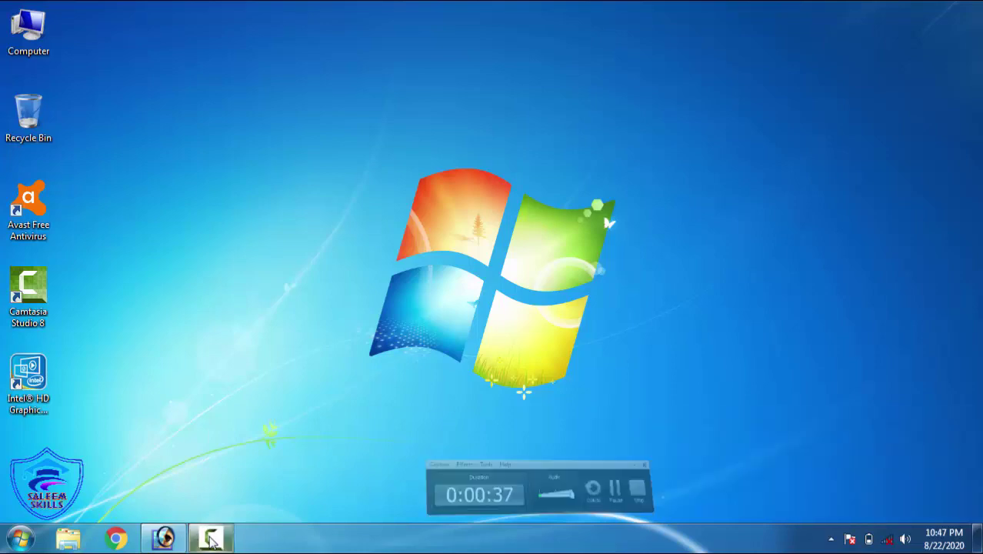
Step: Switch to Adobe Photoshop and select the photo layer, Layer 1, in the open Burj Al Arab document
click(163, 538)
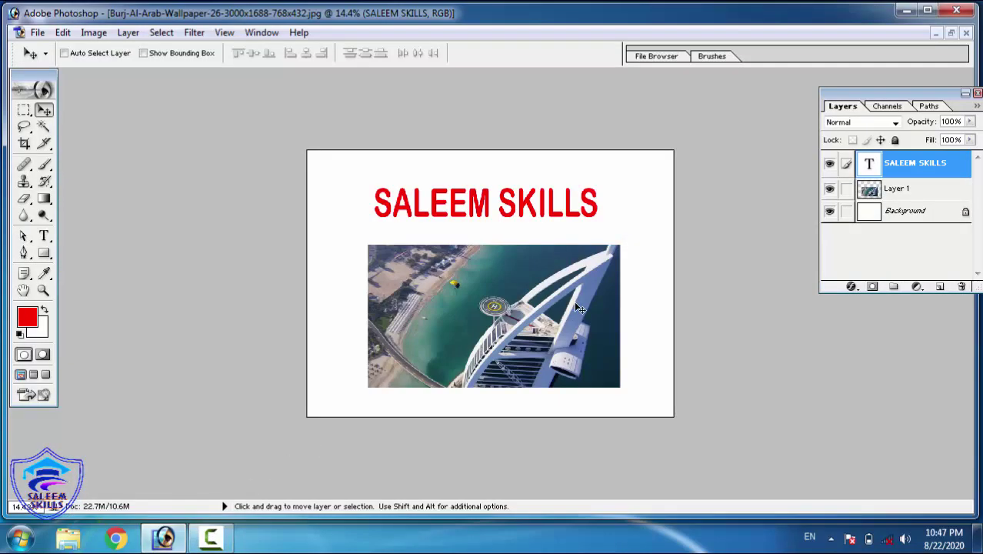
click(892, 190)
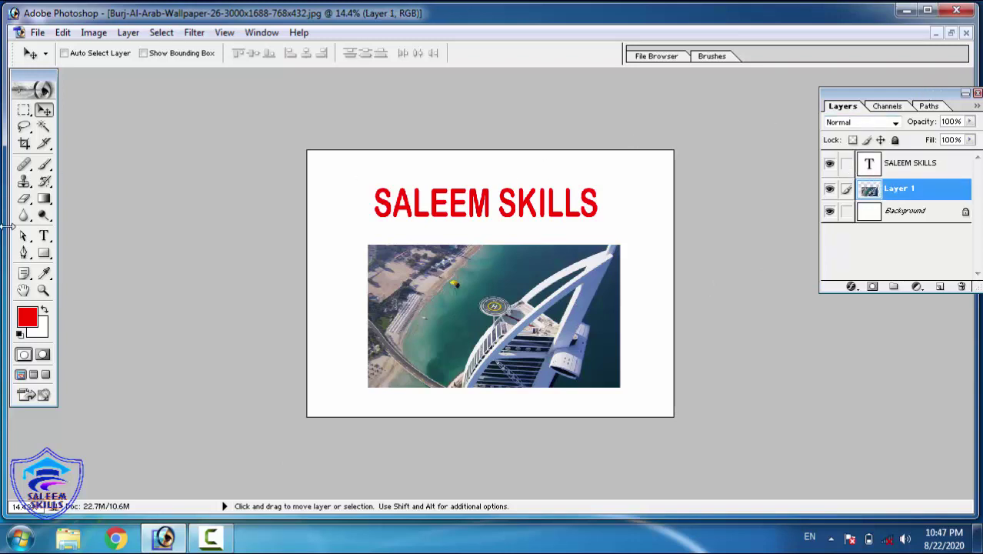
click(44, 290)
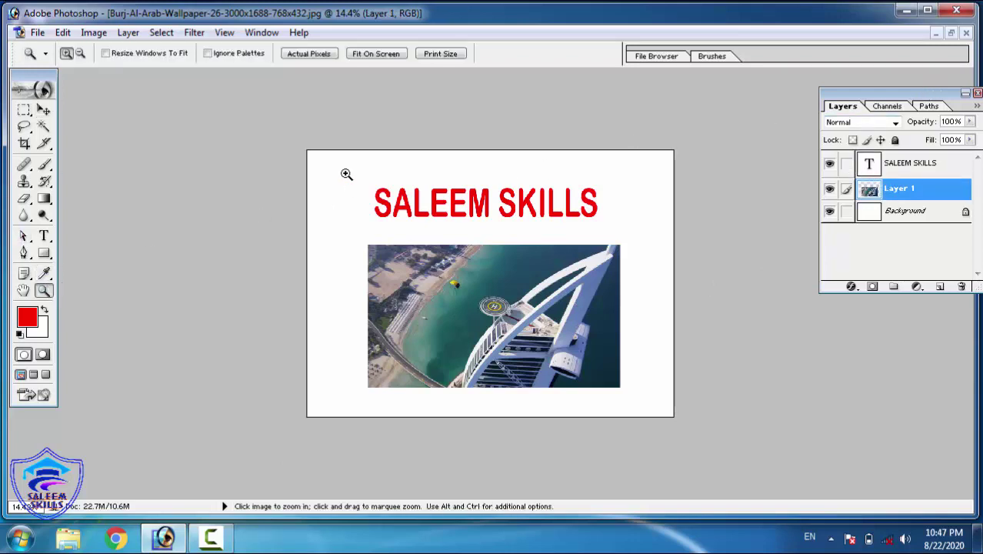
drag(306, 150, 674, 417)
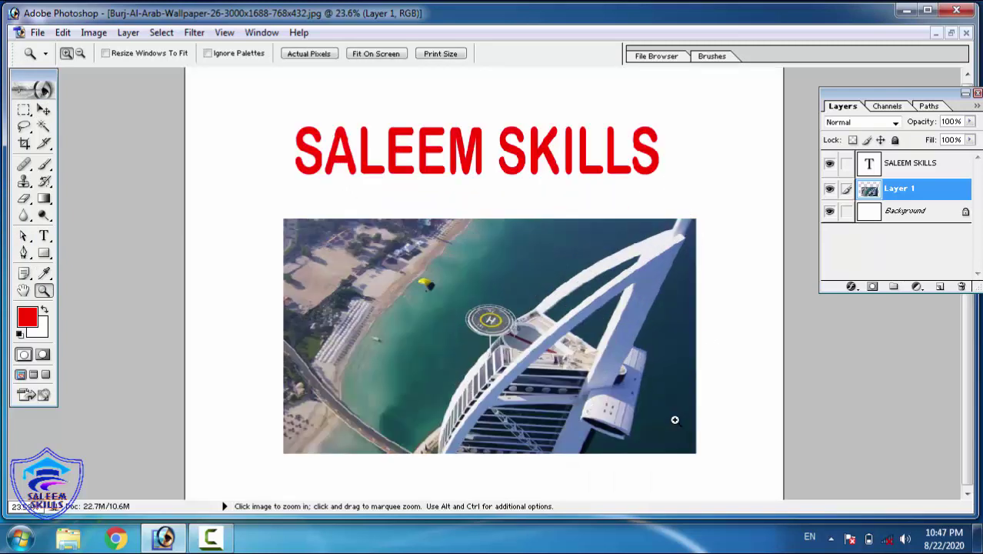
click(129, 33)
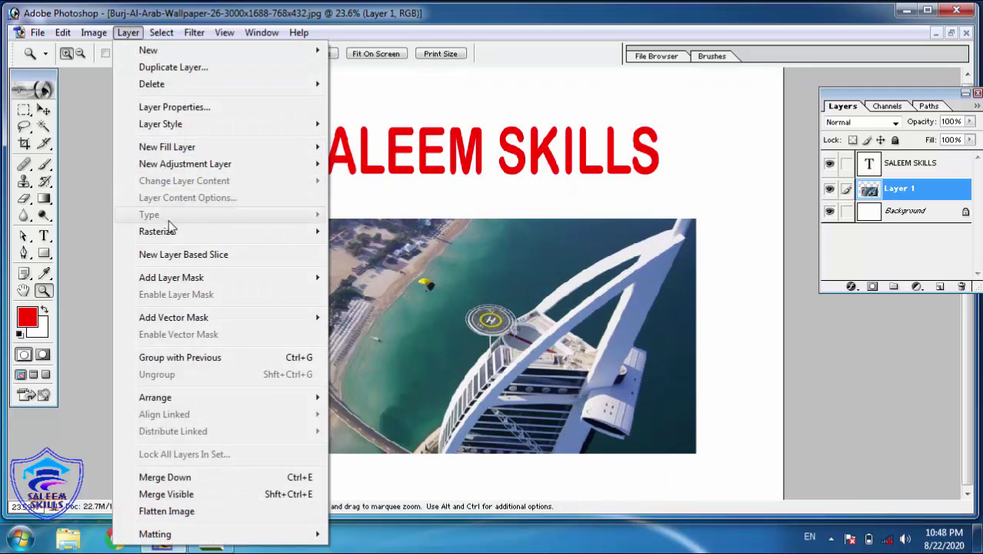
mouse_move(166, 237)
click(543, 230)
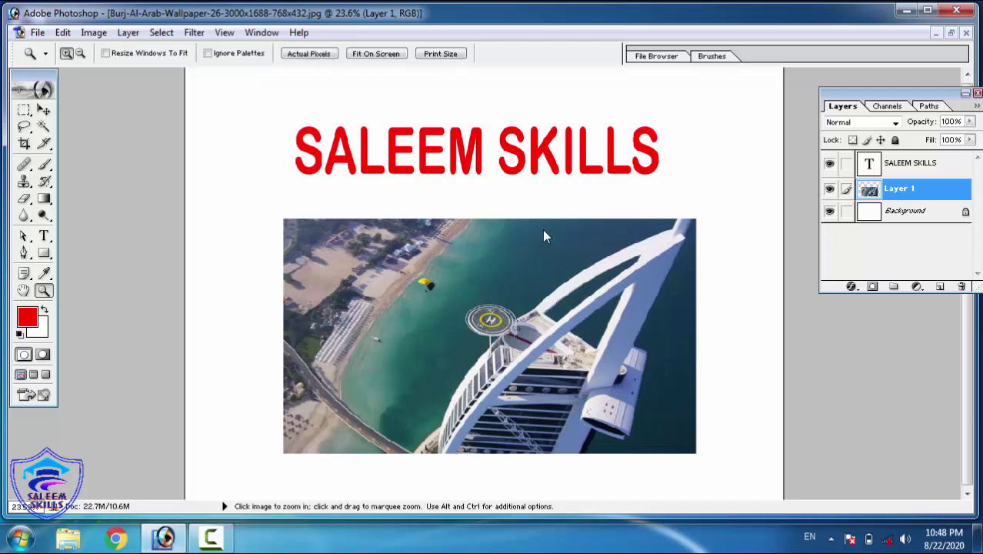
click(542, 229)
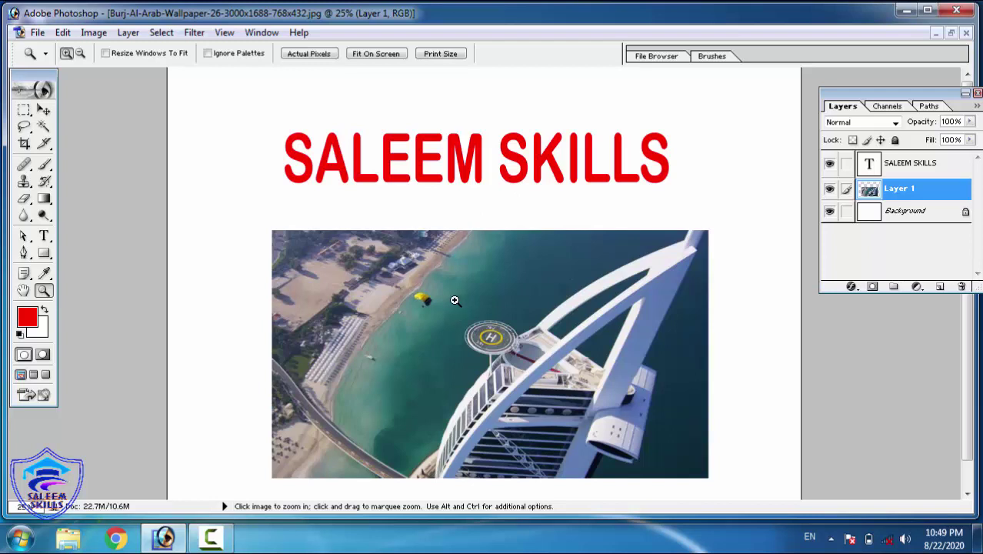
Step: Examine the pixels along the helipad's lower outer rim in the photo at up to 1600% magnification, and return to the fit-on-screen view
drag(455, 300, 558, 377)
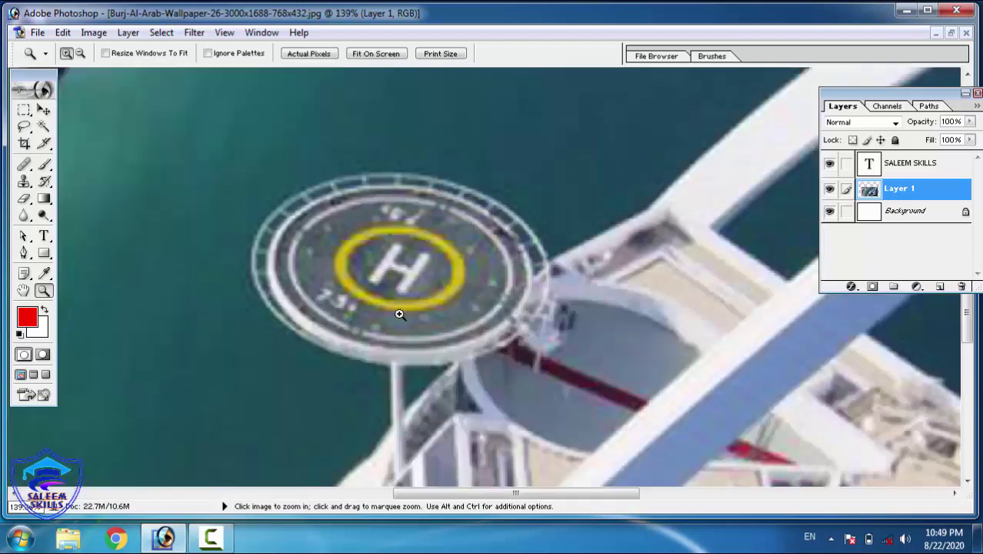
drag(235, 272, 320, 336)
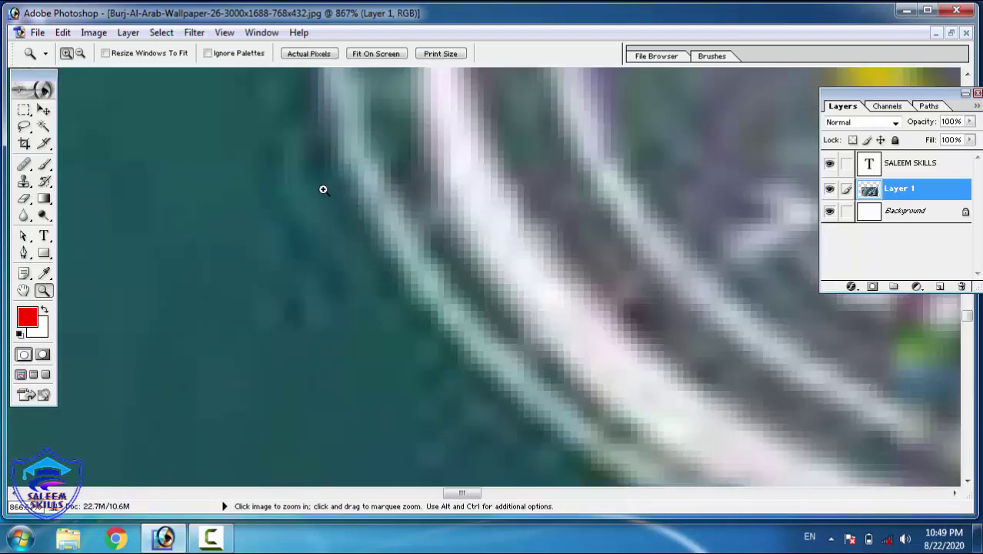
drag(331, 197, 483, 305)
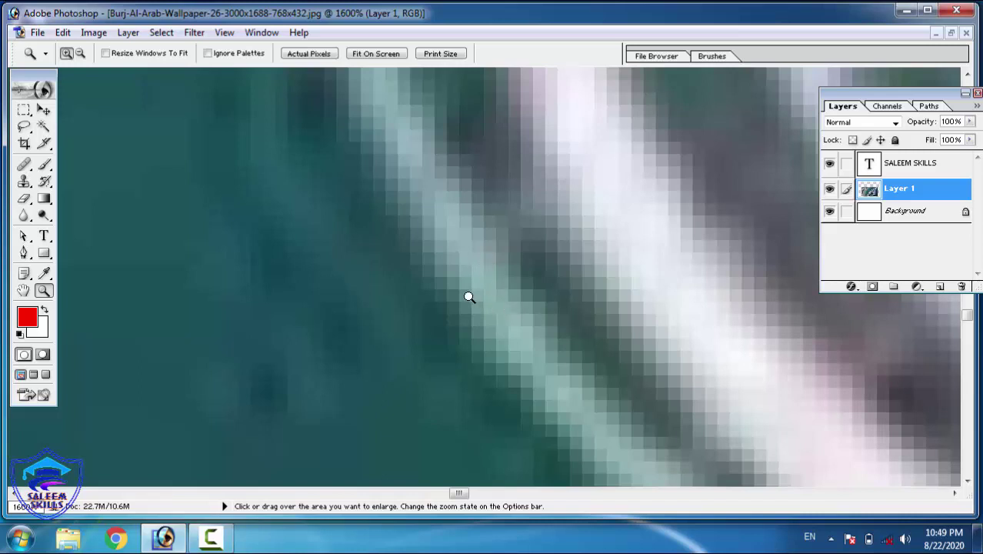
right_click(498, 242)
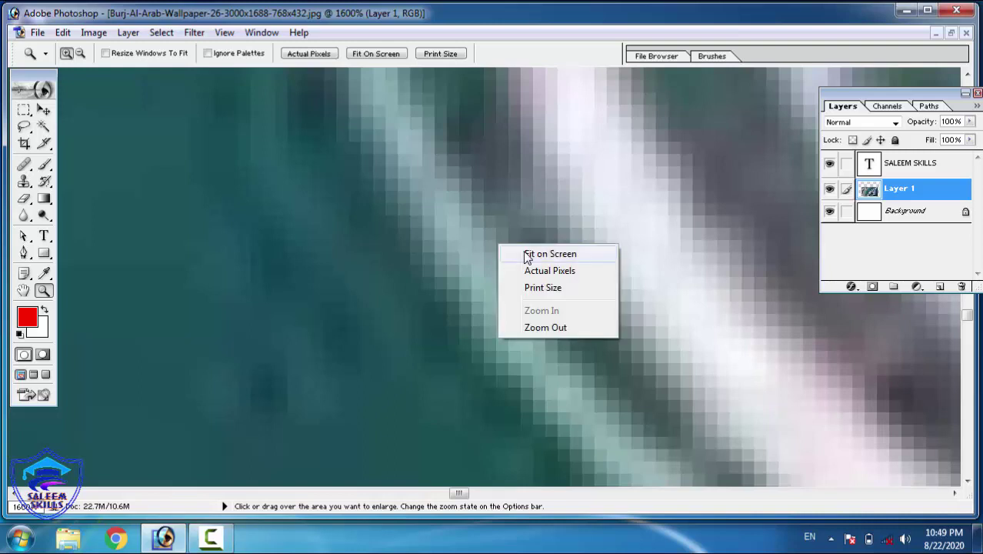
click(527, 254)
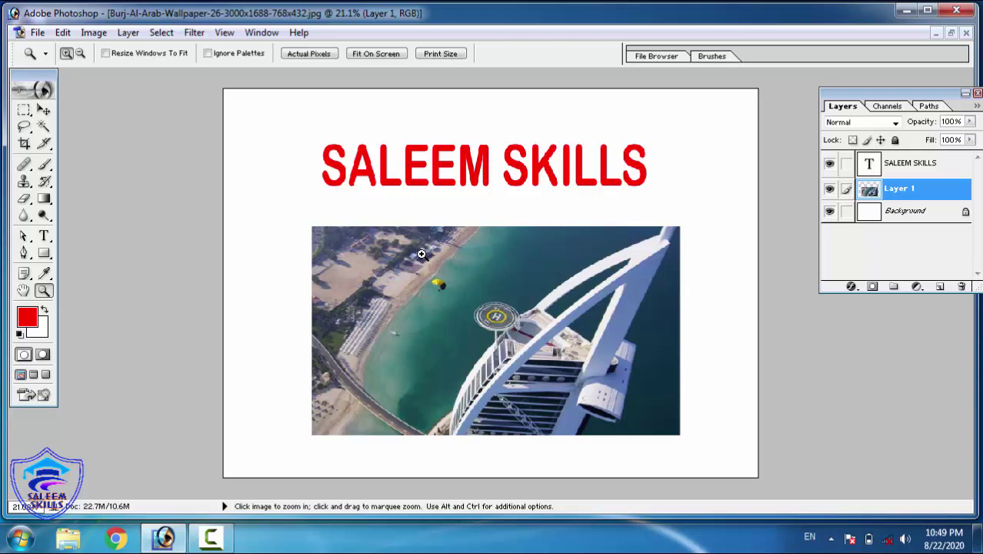
Step: Examine the helipad's upper rim and the upper part of the photo up close, fitting the image on screen after each look
drag(422, 254, 589, 432)
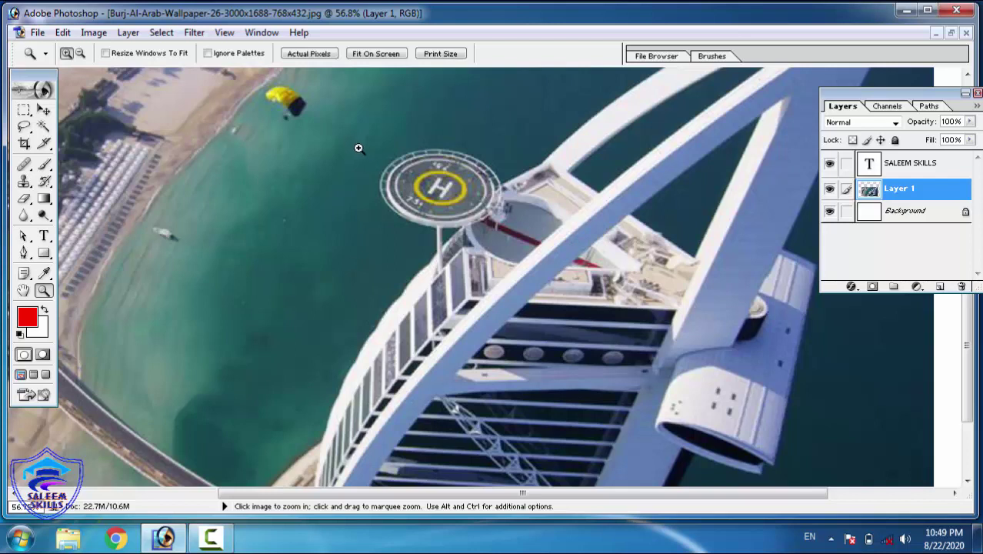
drag(360, 146, 482, 238)
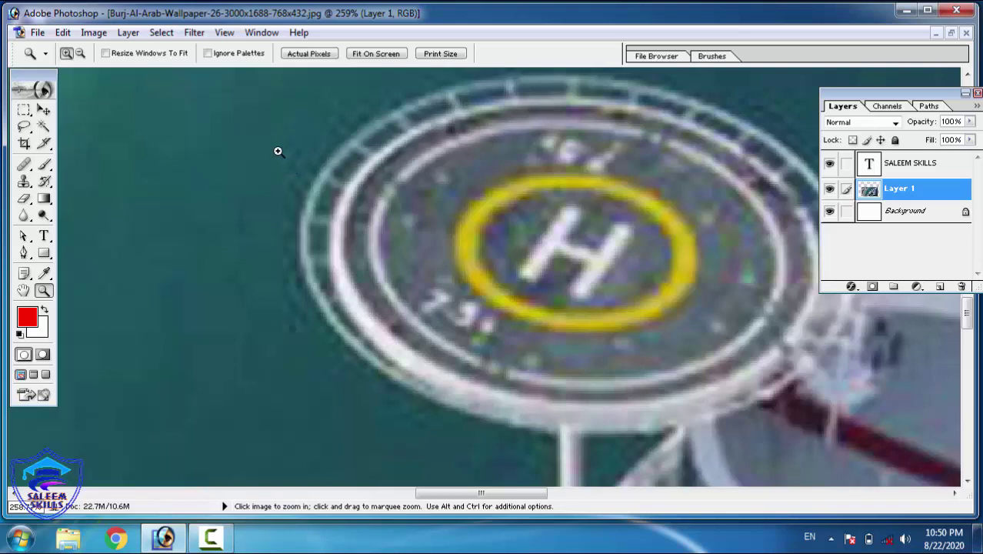
drag(277, 148, 462, 246)
right_click(331, 156)
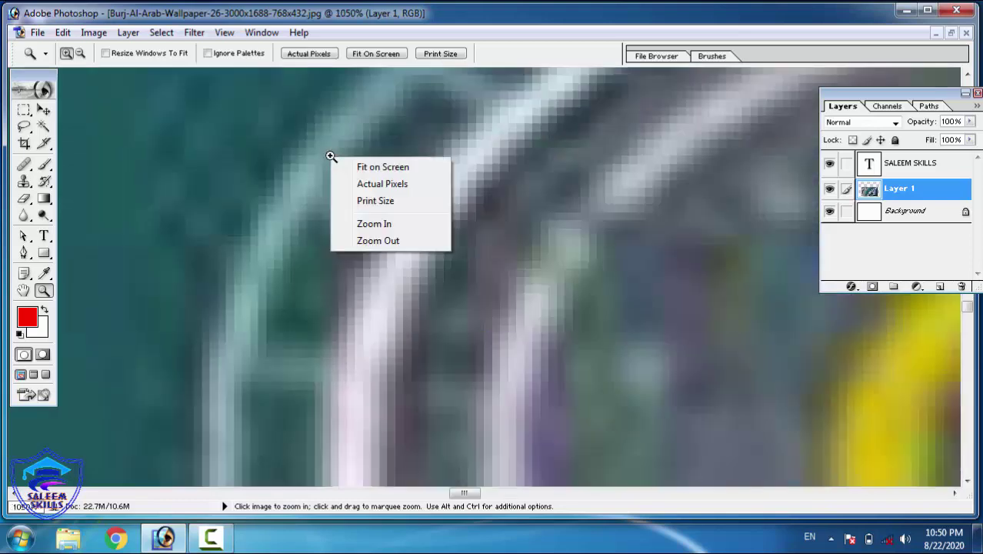
click(367, 167)
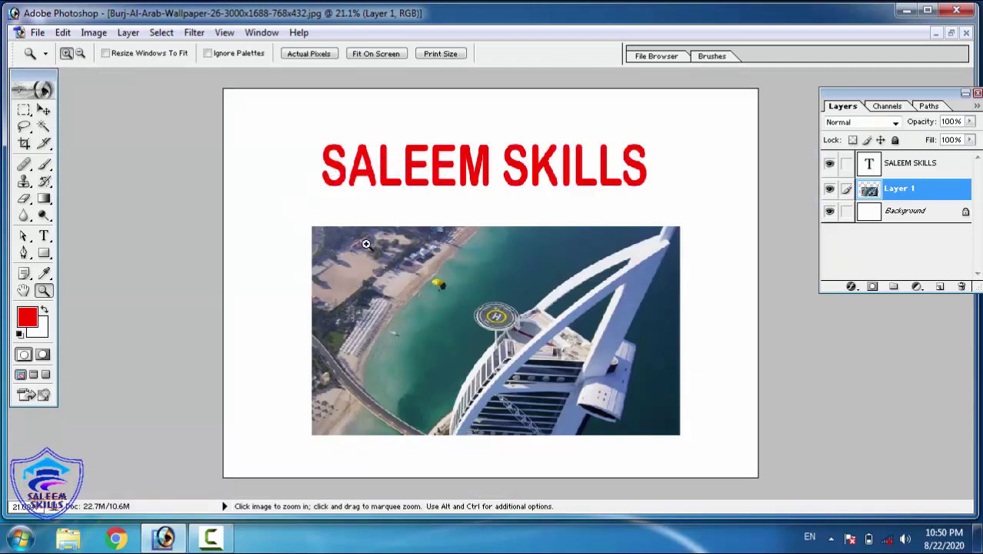
drag(306, 220, 690, 339)
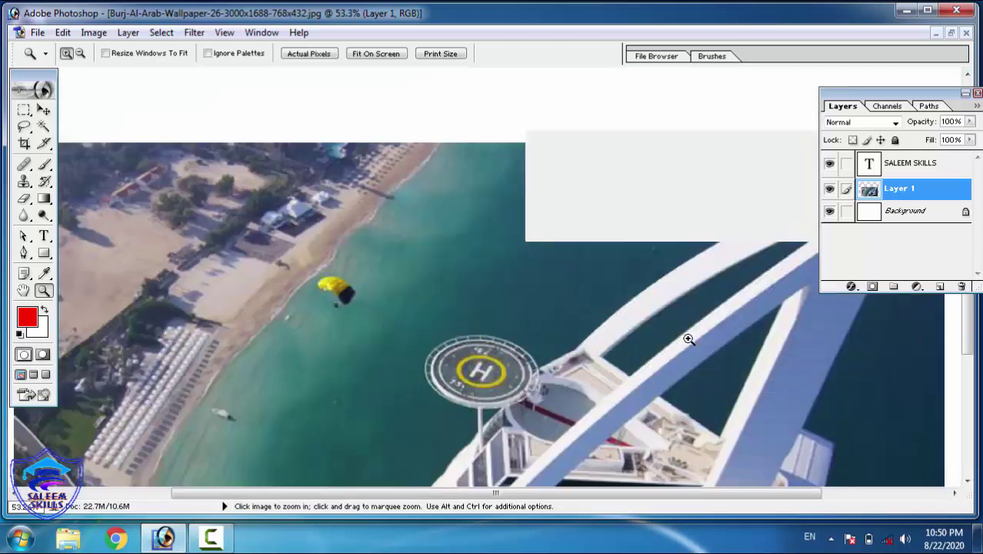
right_click(570, 270)
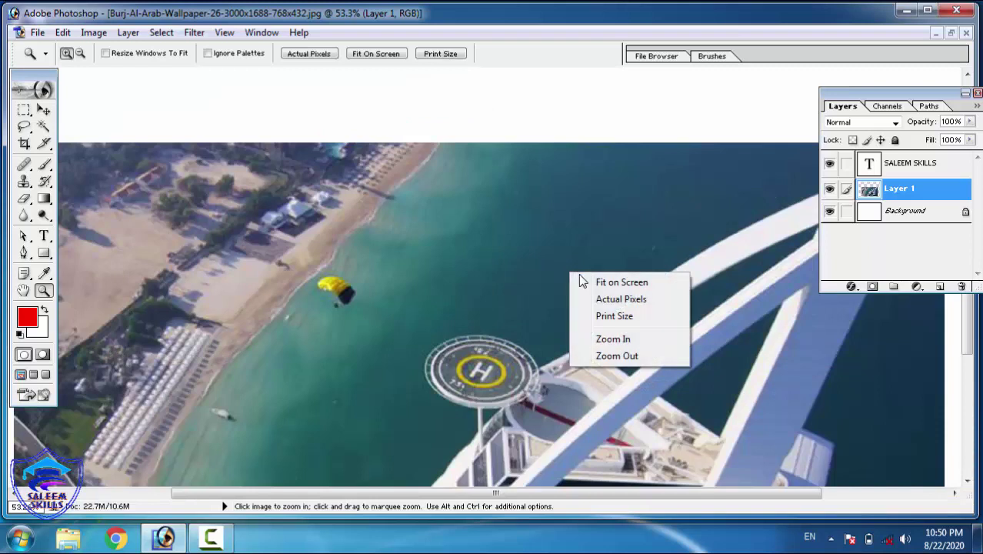
click(592, 282)
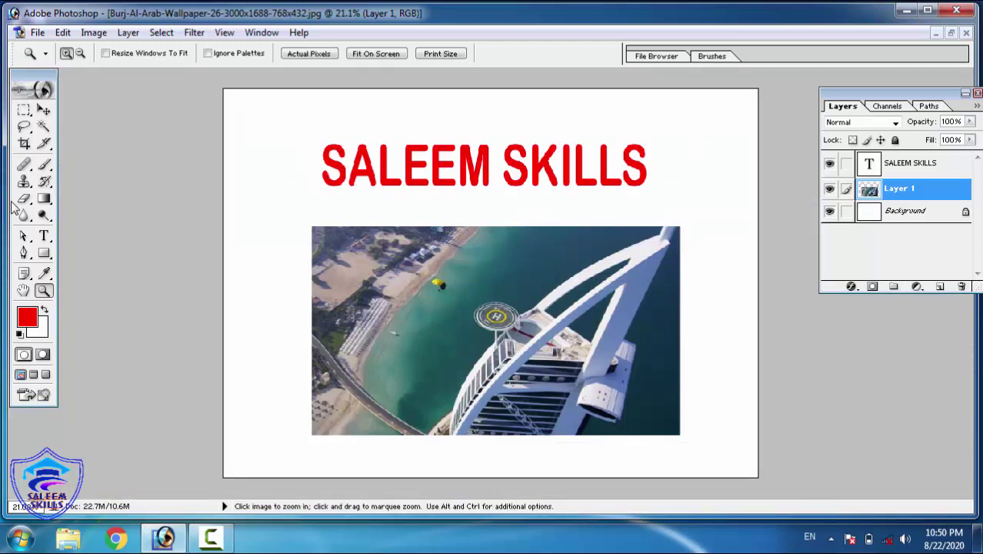
Step: Replace the letters ALEE in the SALEEM SKILLS heading with the test letters zx
click(44, 235)
click(454, 161)
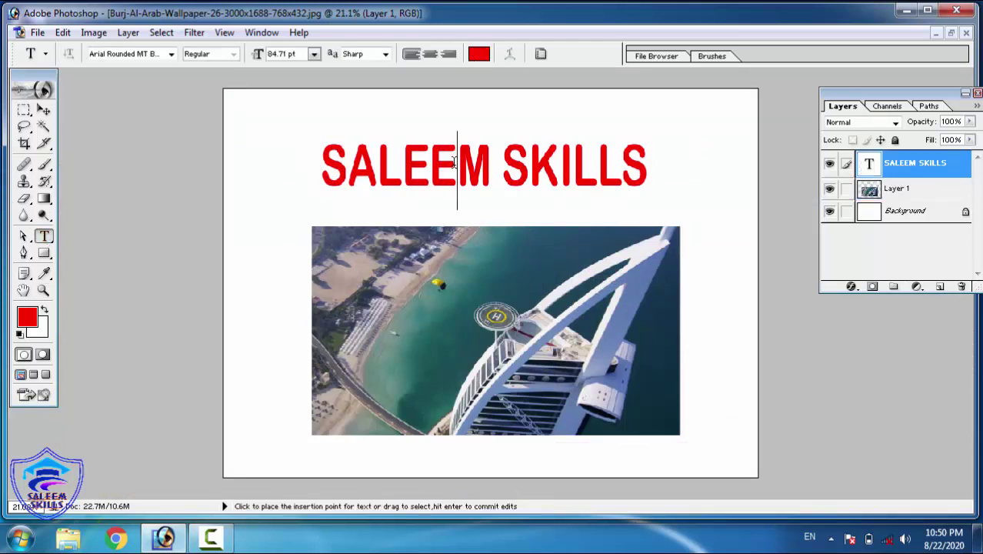
key(BackSpace)
key(BackSpace)
key(BackSpace)
key(BackSpace)
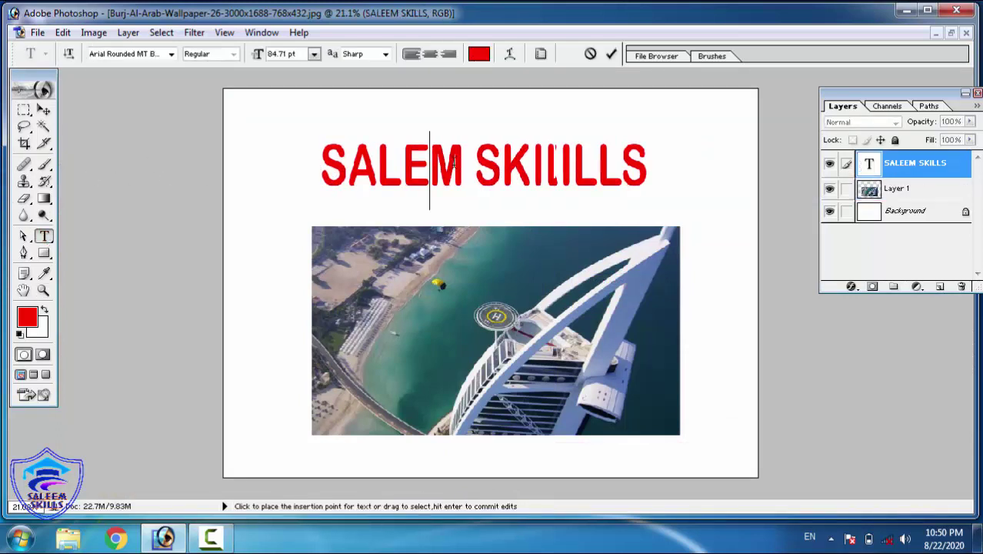
text(zx xxx)
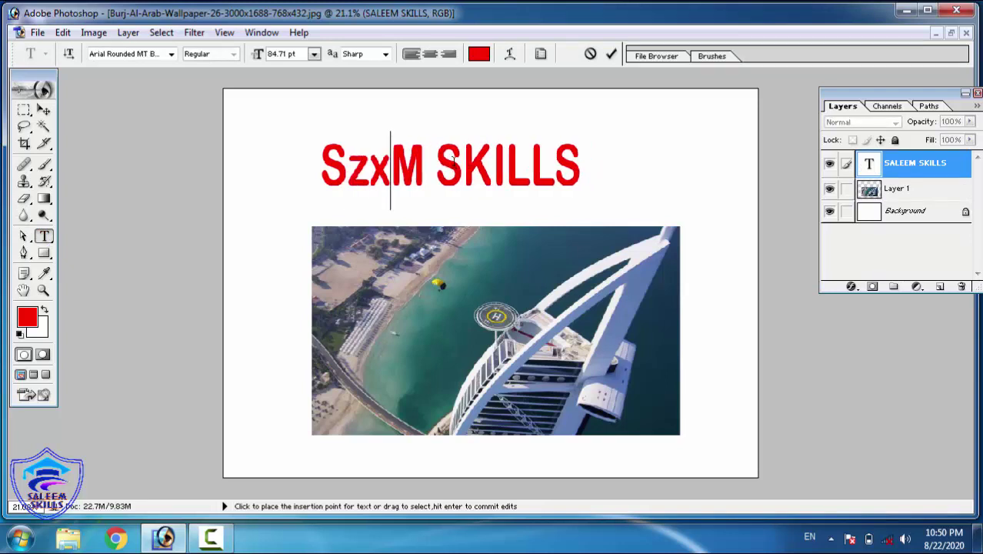
Step: Remove the test letters from the heading and retype ALEE so it reads SALEEM SKILLS, committing the text edit
key(BackSpace)
key(BackSpace)
key(BackSpace)
key(BackSpace)
key(BackSpace)
key(BackSpace)
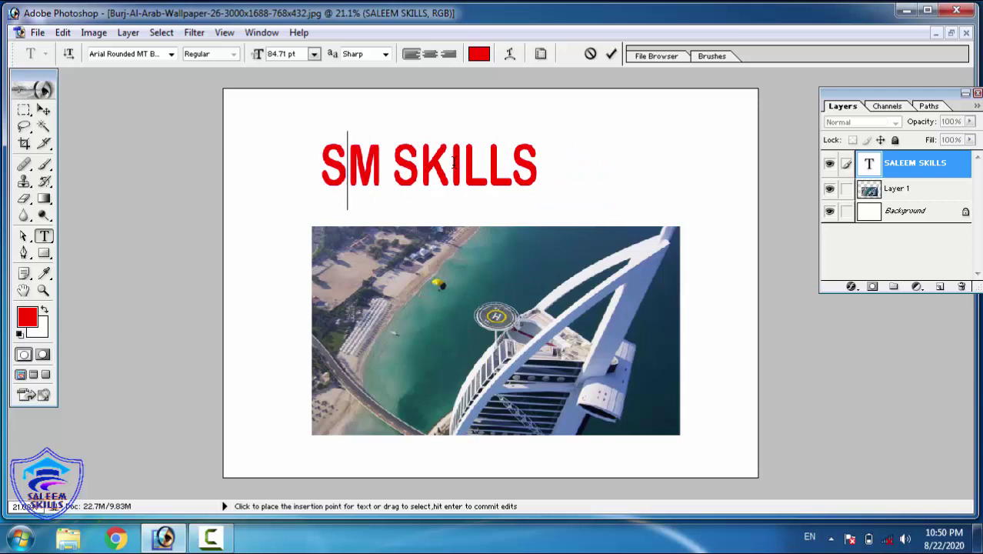
text(AKEE)
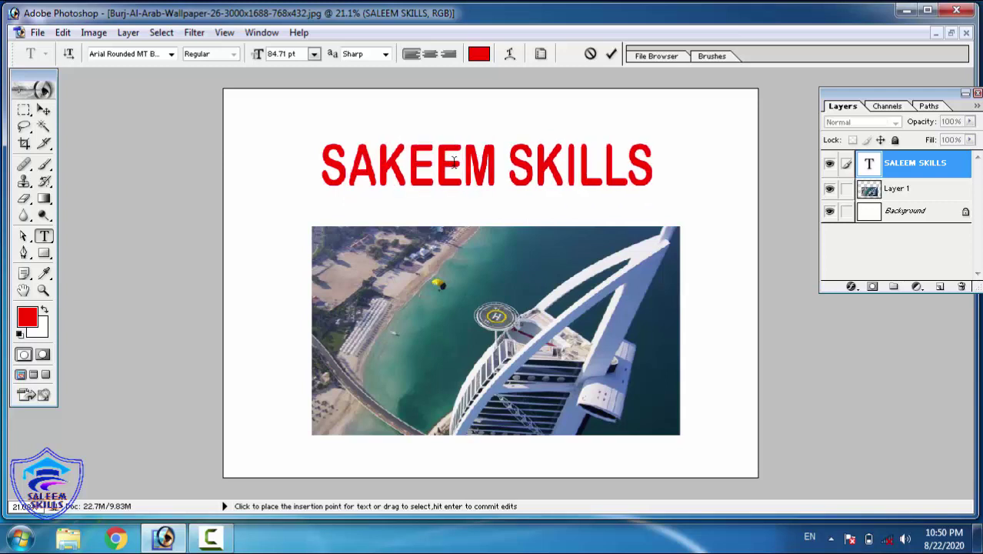
key(BackSpace)
key(BackSpace)
key(BackSpace)
text(LEE)
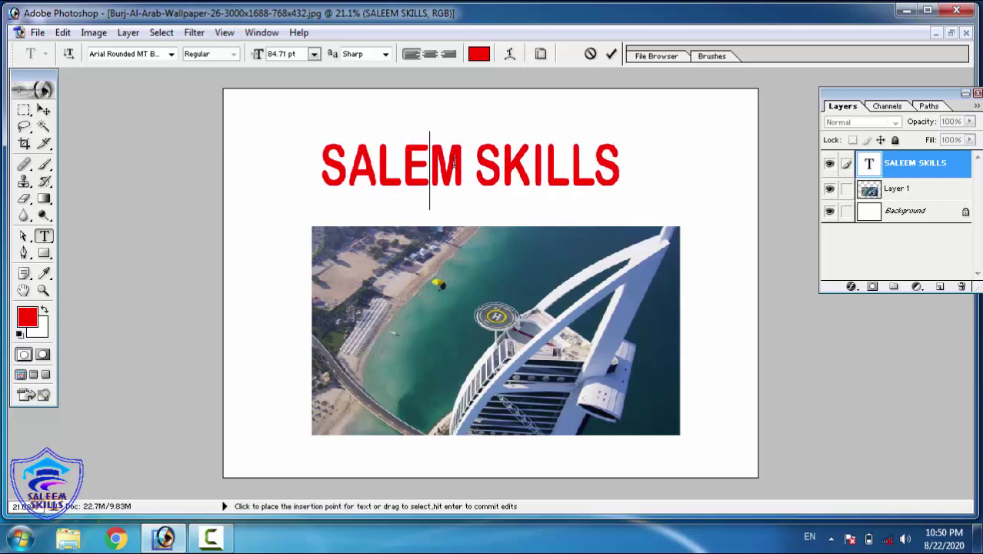
key(ctrl+Return)
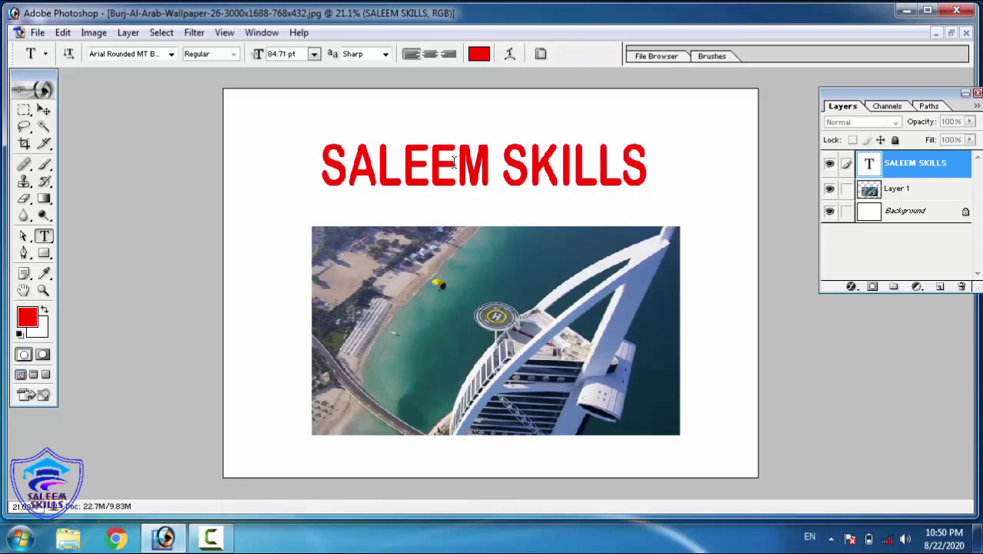
Step: Compare the layer commands offered for Layer 1 with those for the SALEEM SKILLS text layer, including its Type options
click(910, 189)
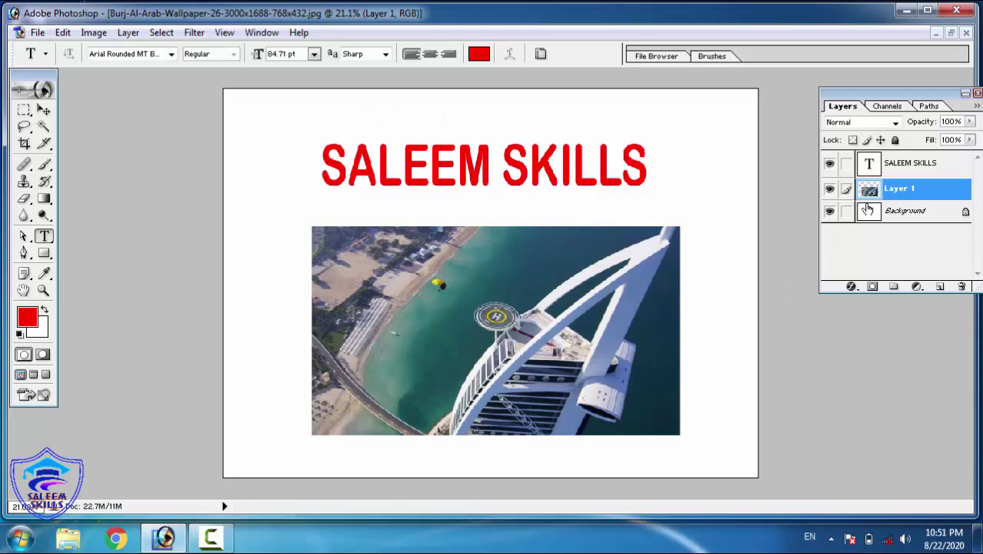
click(132, 36)
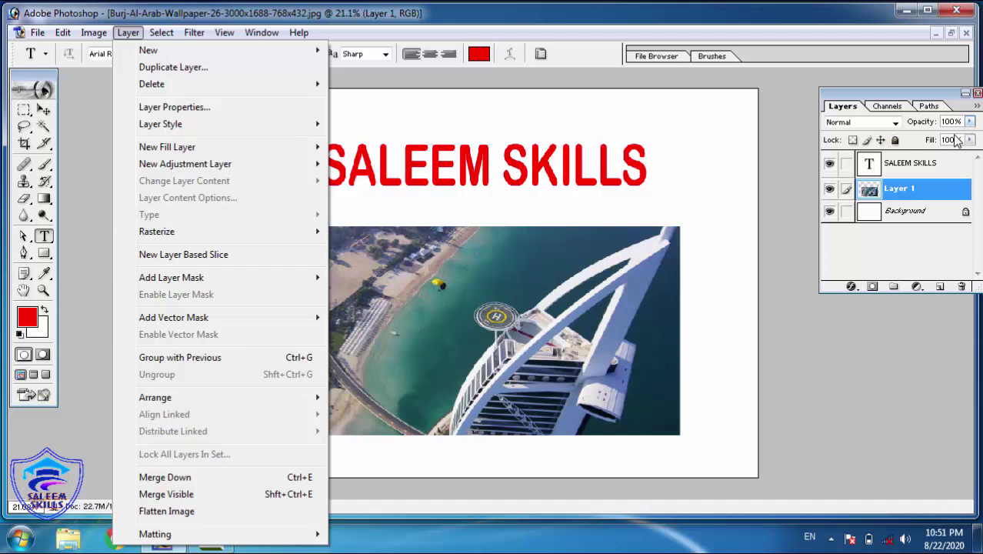
click(919, 163)
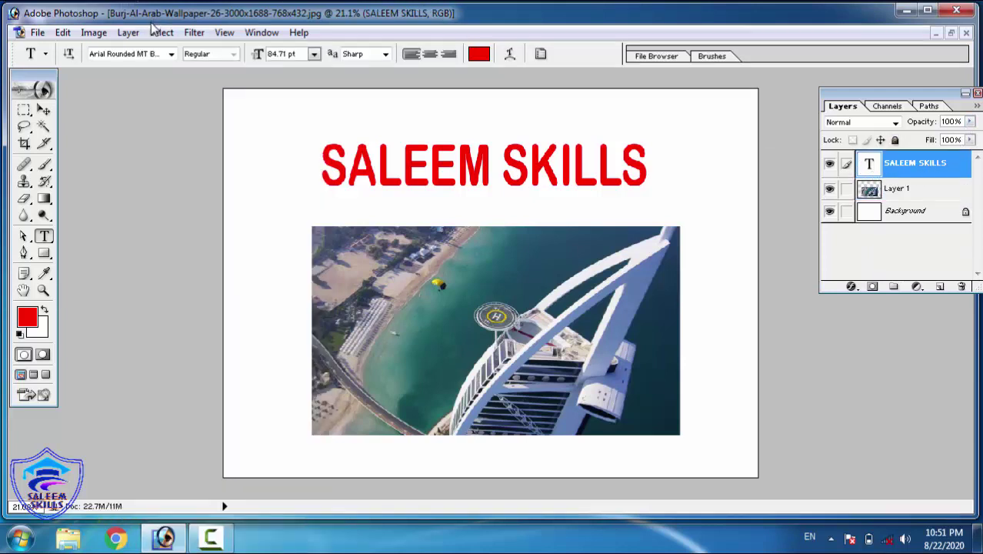
click(128, 32)
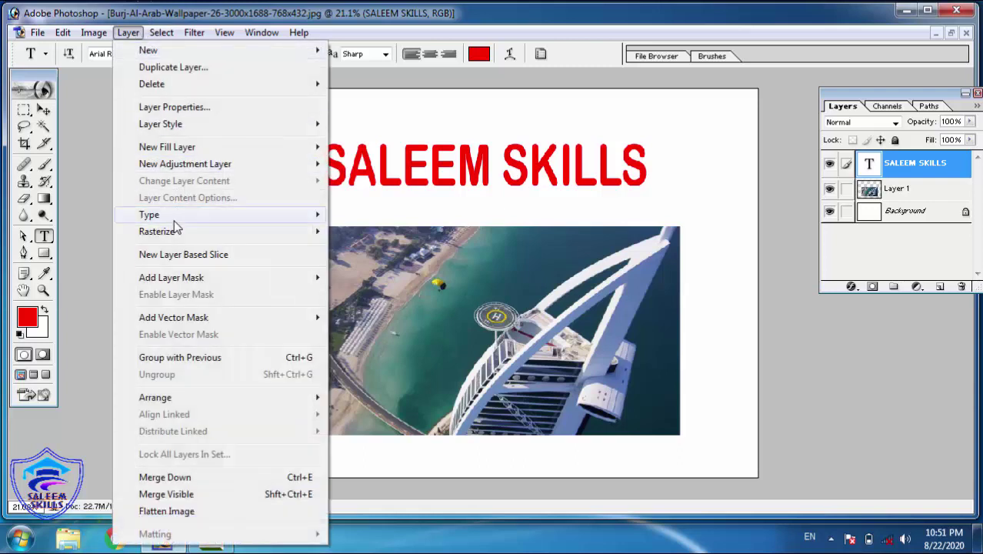
mouse_move(176, 224)
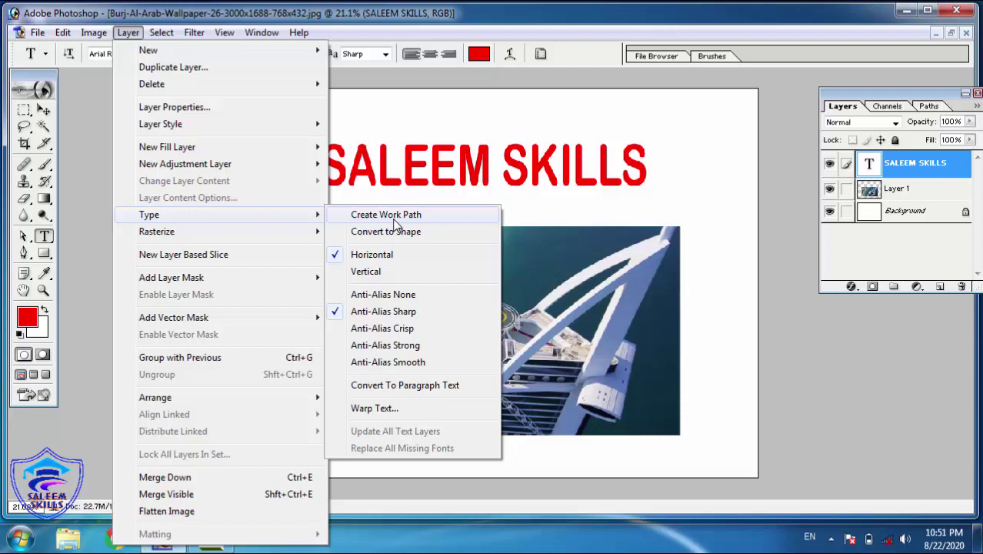
click(621, 224)
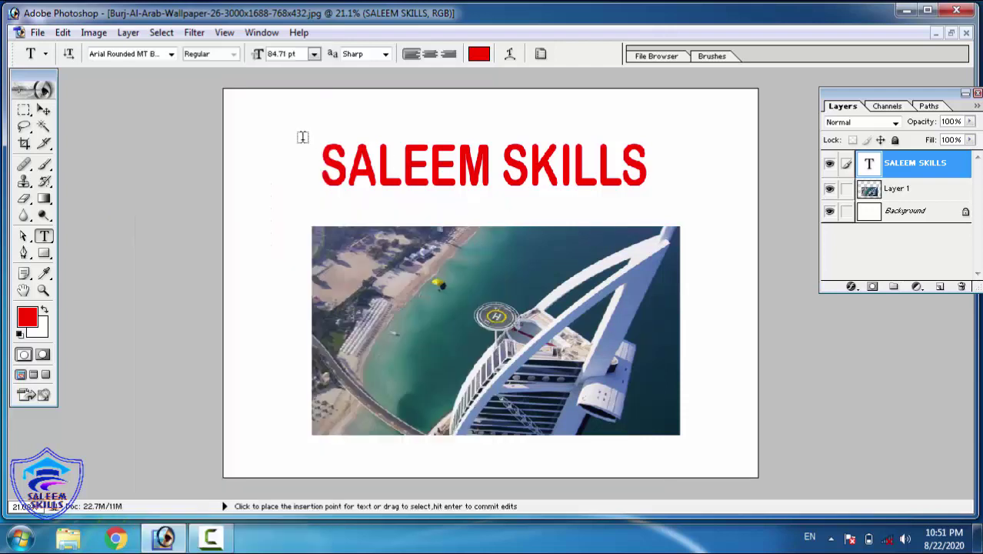
Step: Create a work path from the SALEEM SKILLS text layer, with the heading's first letters in close view
click(43, 291)
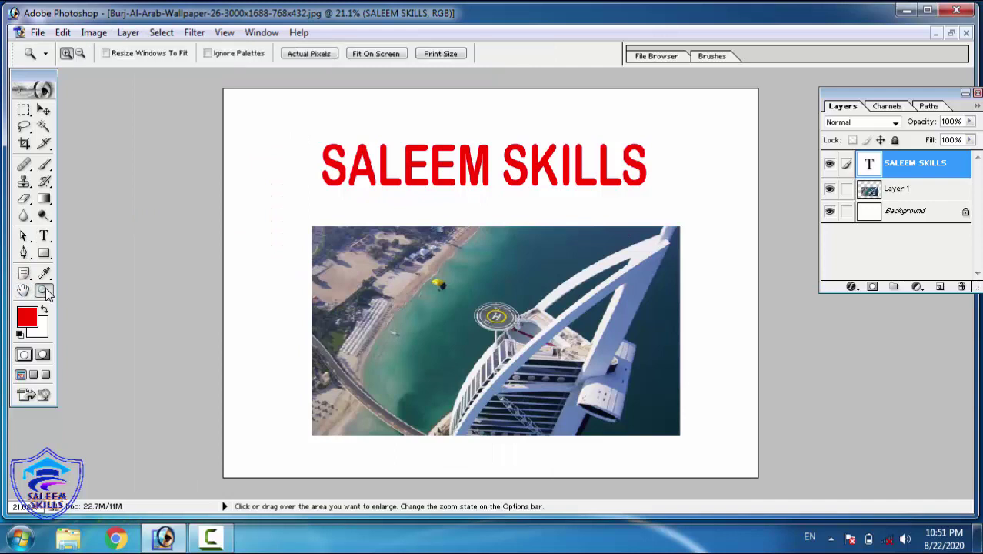
drag(309, 130, 439, 199)
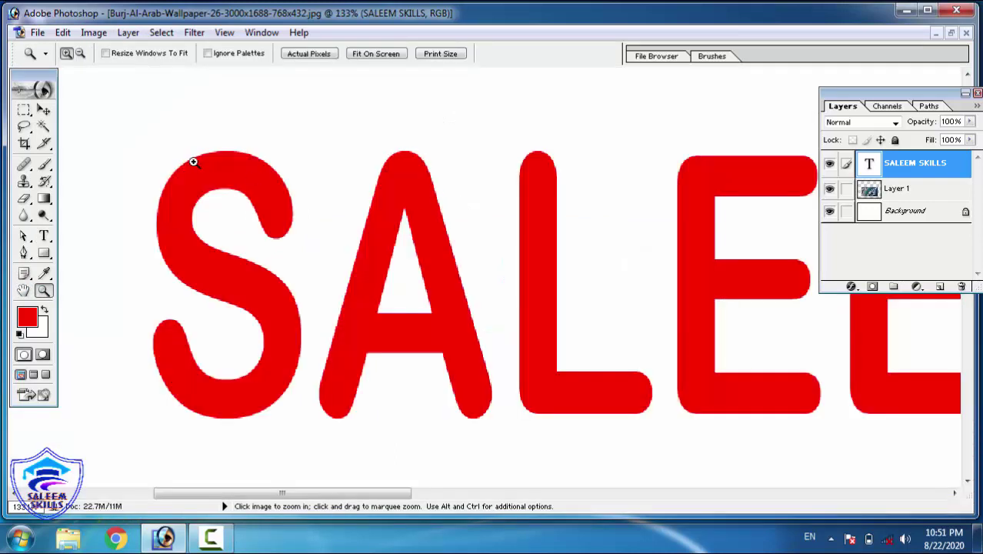
drag(129, 134, 514, 431)
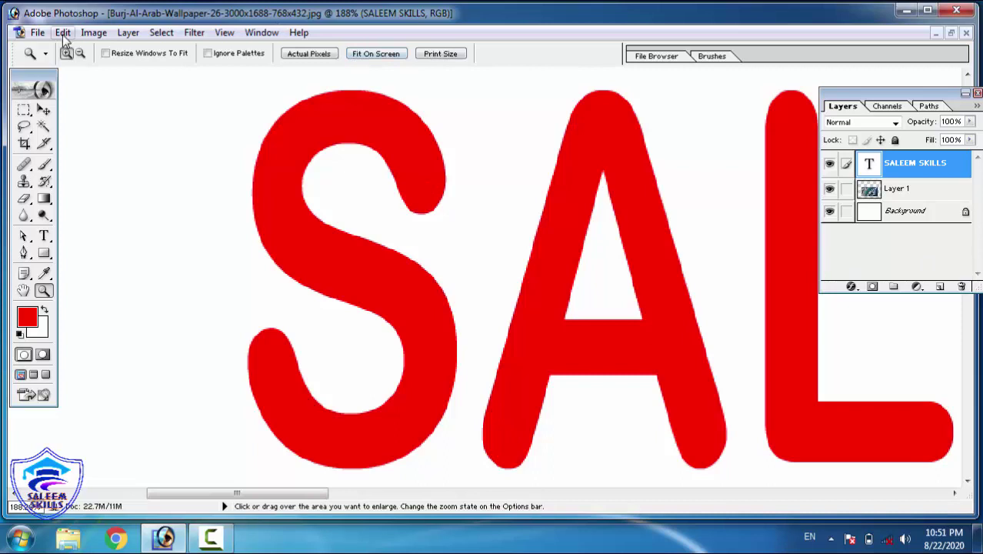
click(128, 33)
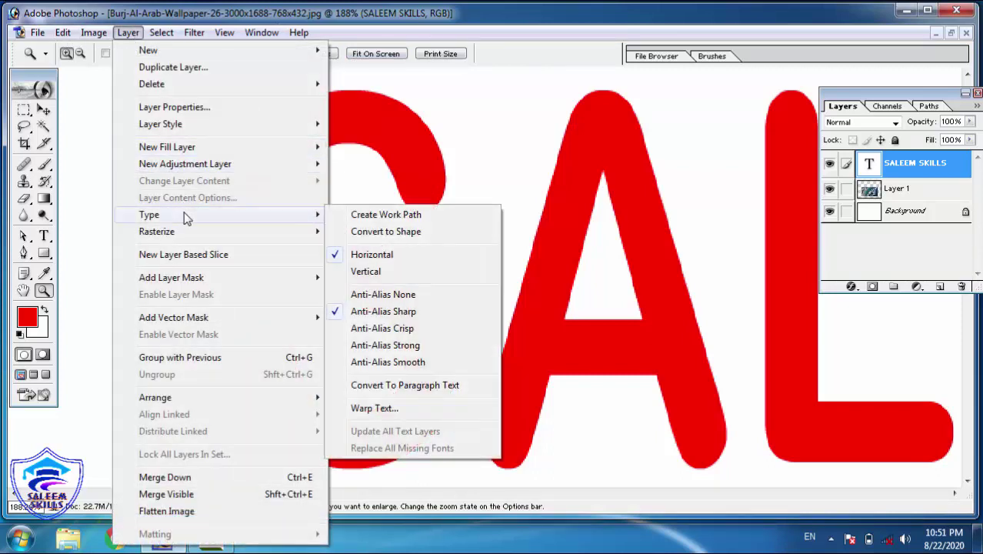
click(392, 219)
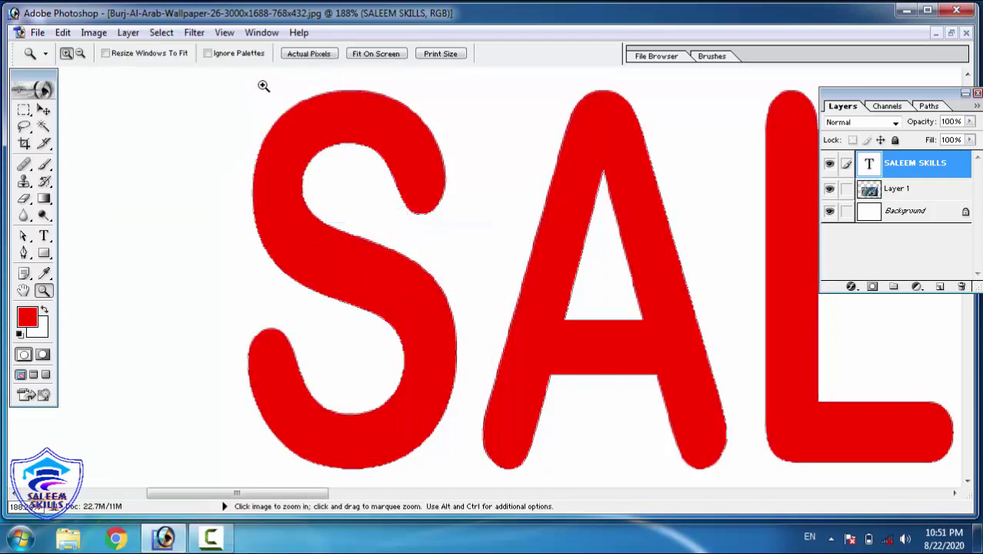
Step: Examine the work path along the upper curve of the letter S against its pixel edges
drag(263, 85, 393, 183)
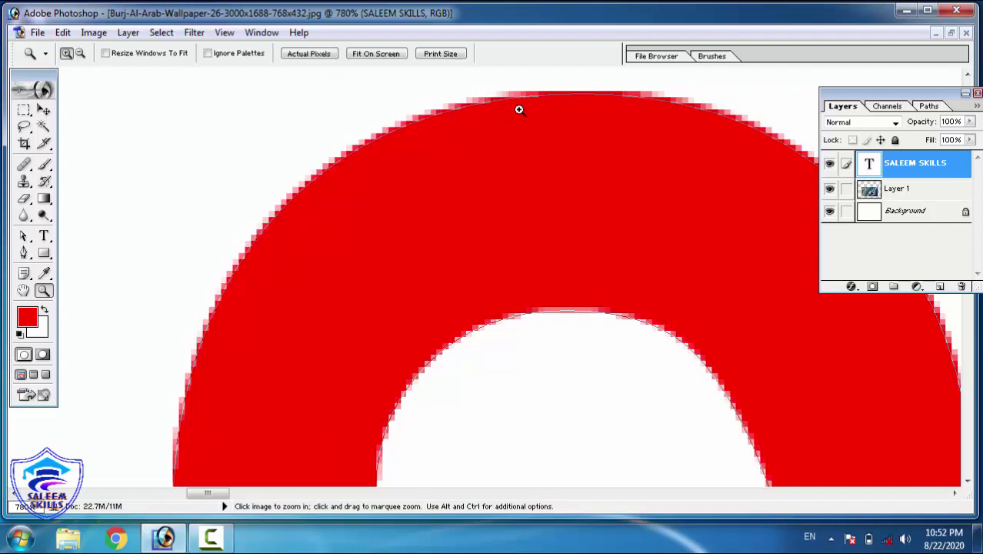
drag(297, 119, 486, 199)
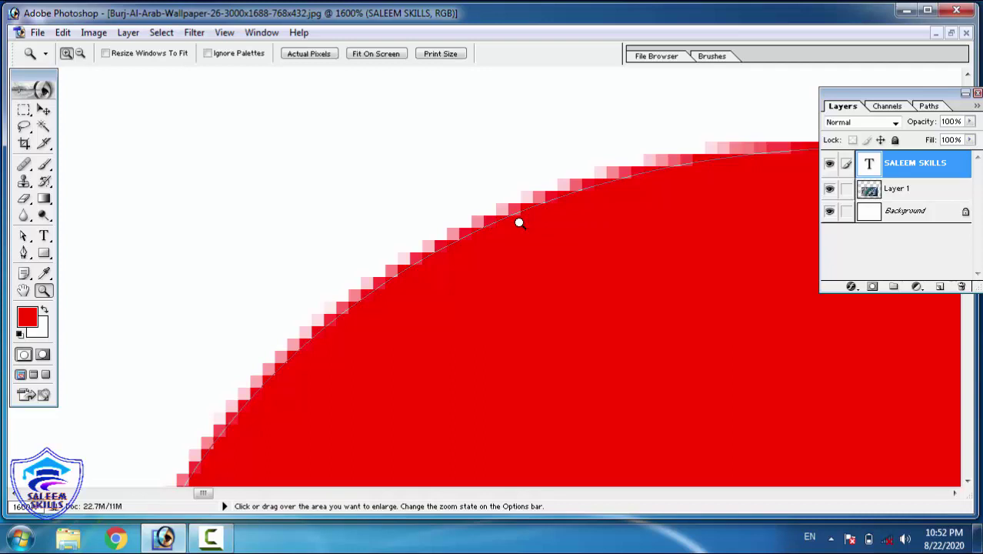
key(alt)
alt+click(494, 217)
alt+click(494, 216)
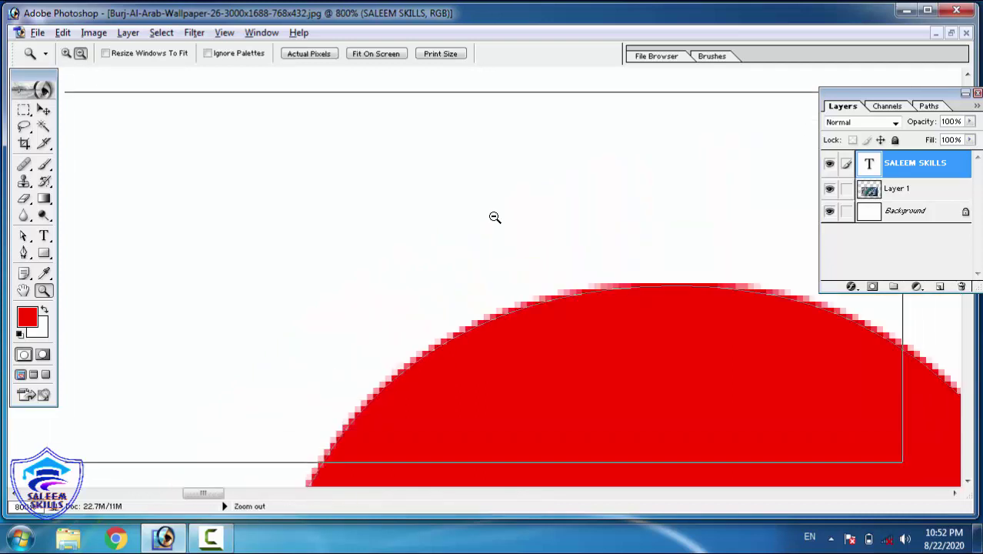
alt+click(494, 216)
alt+click(495, 217)
alt+click(495, 218)
alt+click(495, 217)
alt+click(495, 218)
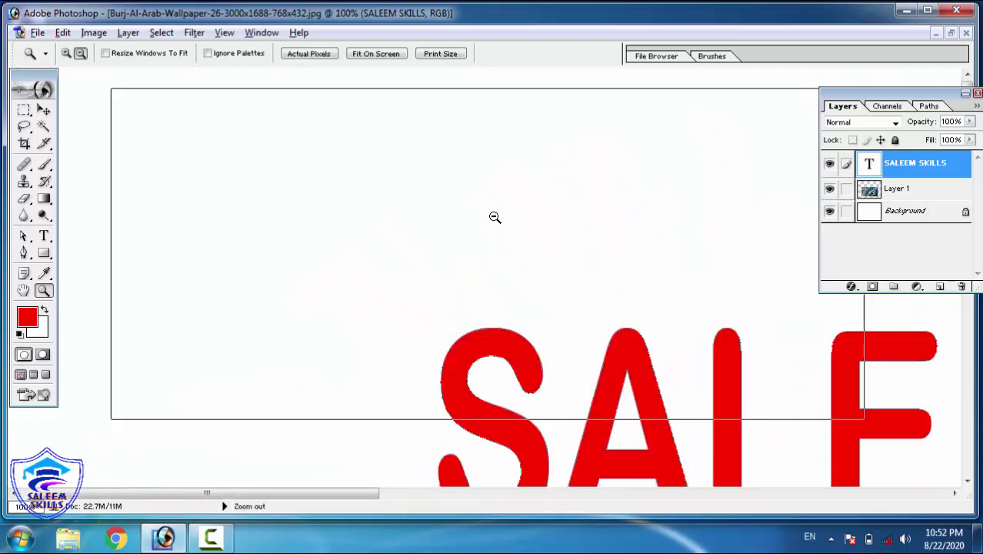
alt+click(495, 218)
Step: Check the work path's entry among the document's paths and return to the layer list
drag(315, 227, 589, 399)
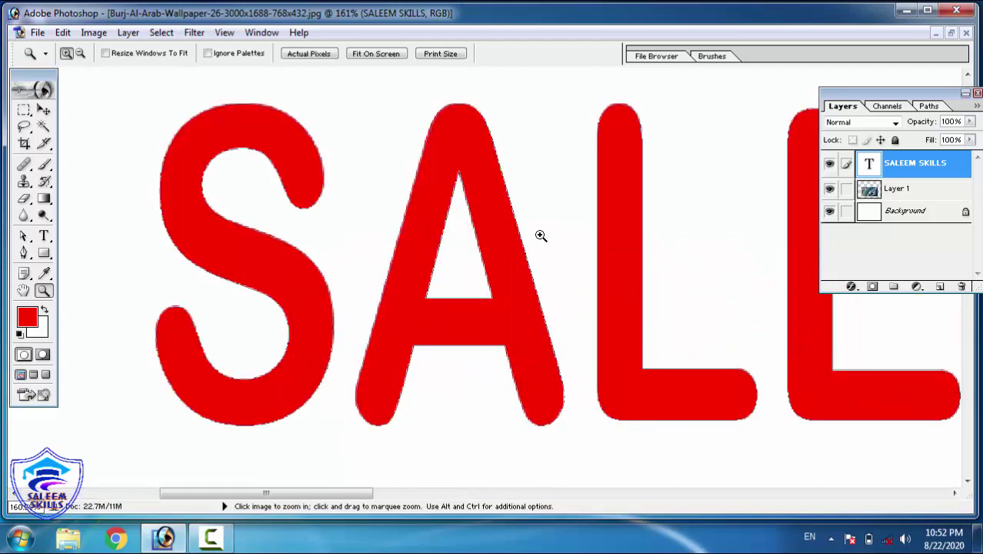
click(927, 106)
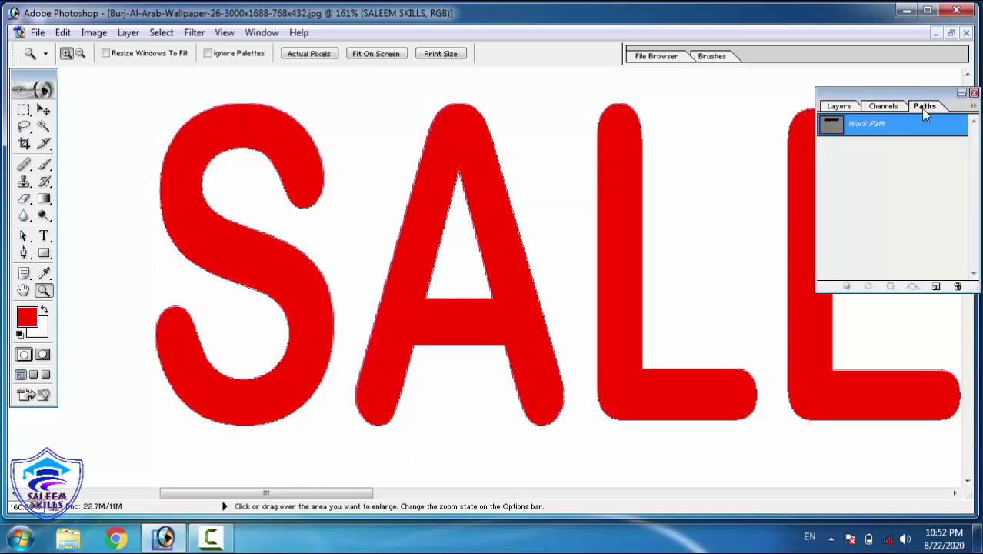
click(839, 106)
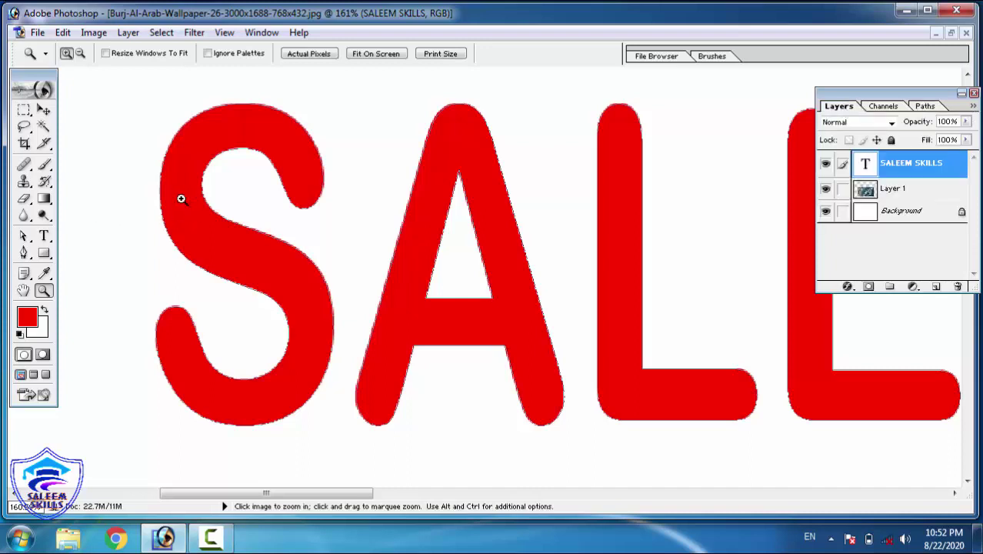
Step: Activate the Path Selection tool and bring the upper curve of the letter S into close view
click(27, 244)
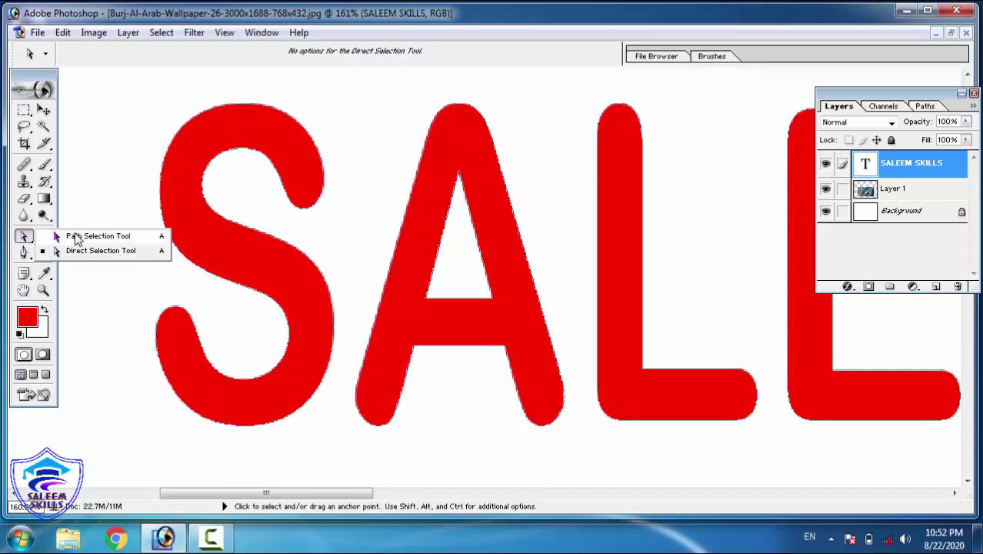
click(114, 239)
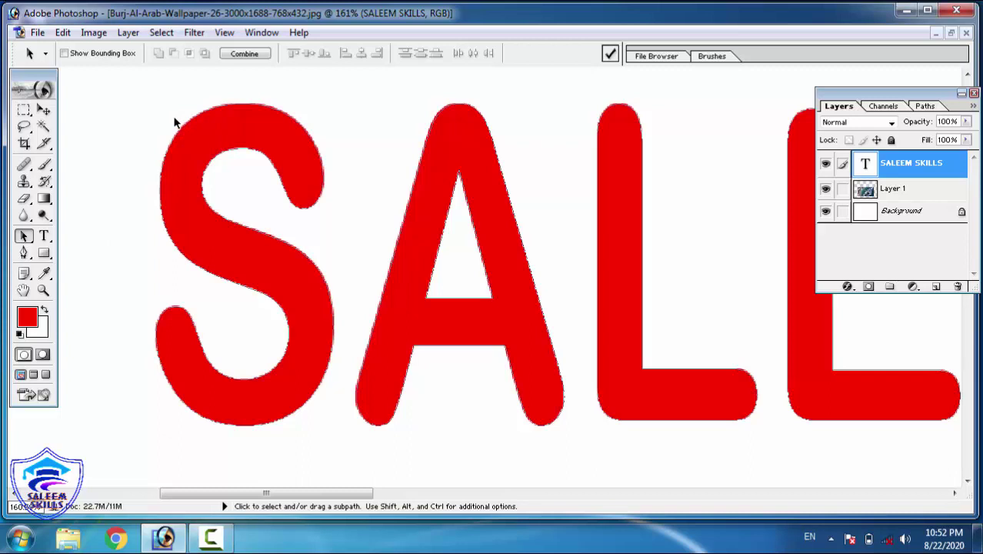
key(z)
key(ctrl+alt)
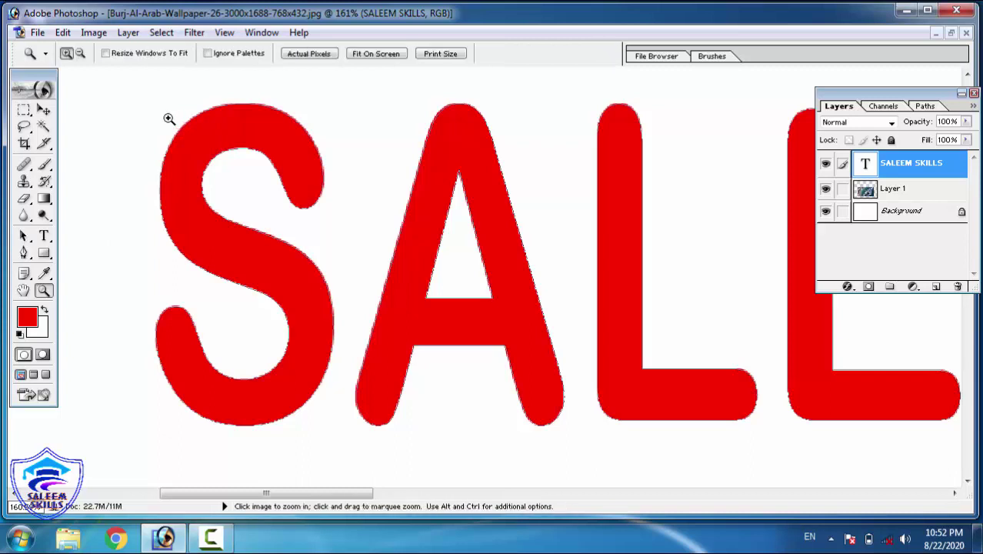
drag(142, 97, 311, 188)
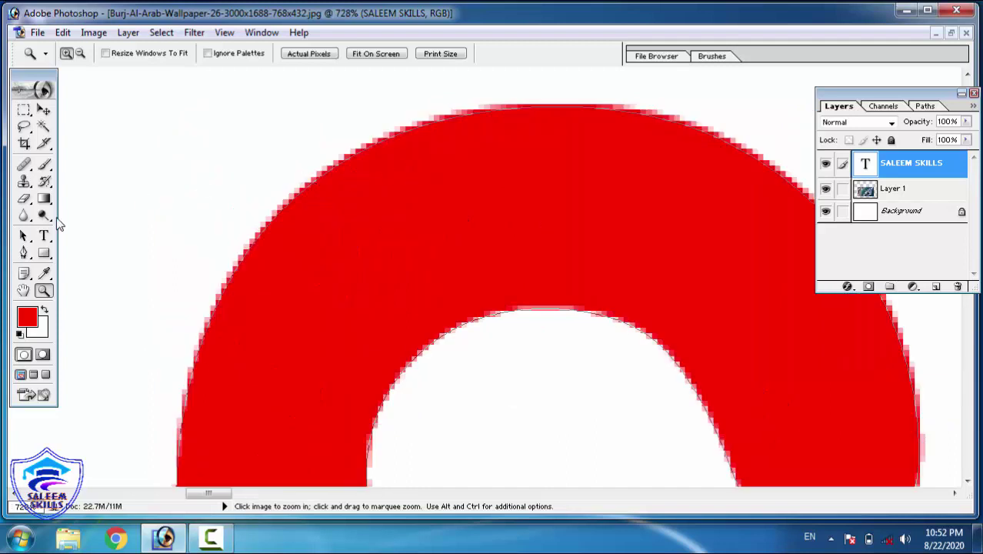
click(24, 238)
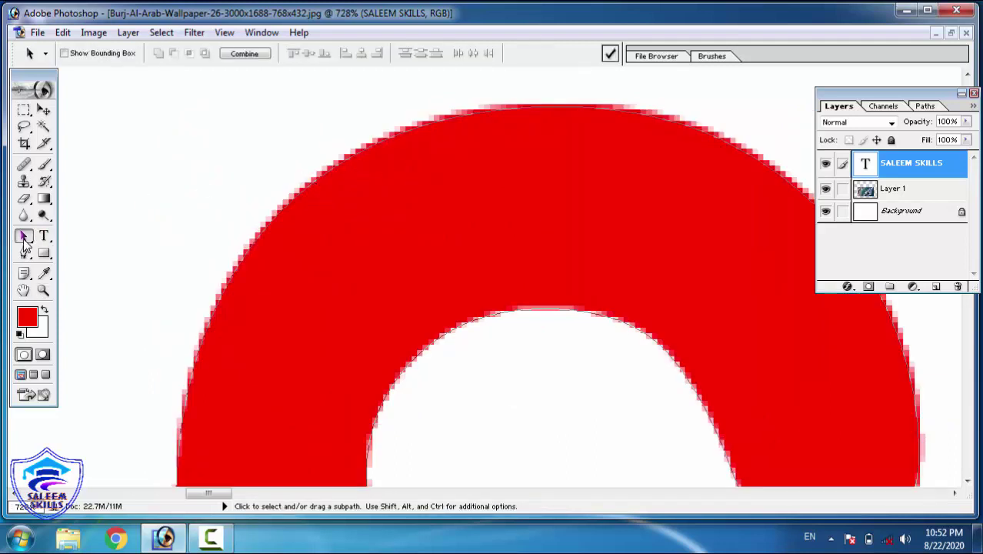
right_click(24, 240)
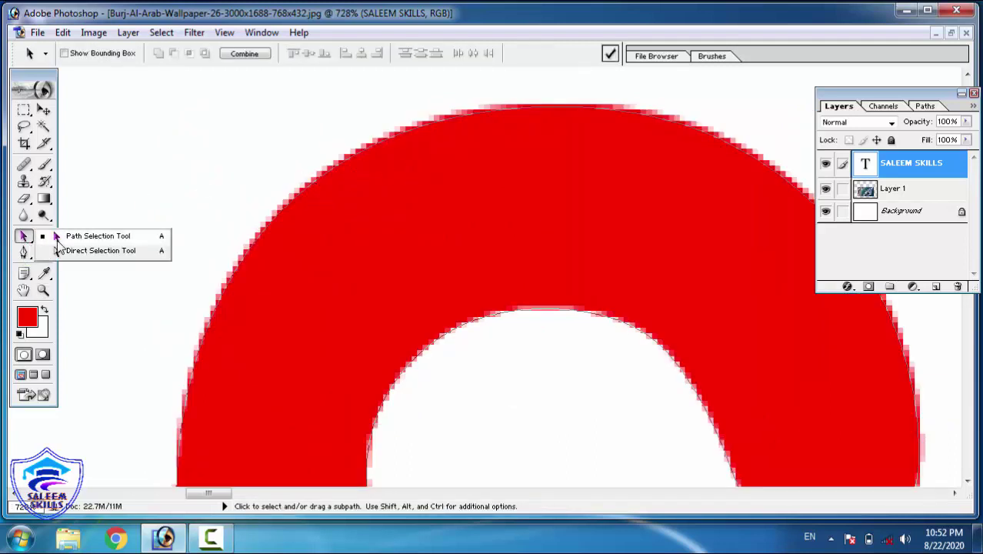
click(130, 240)
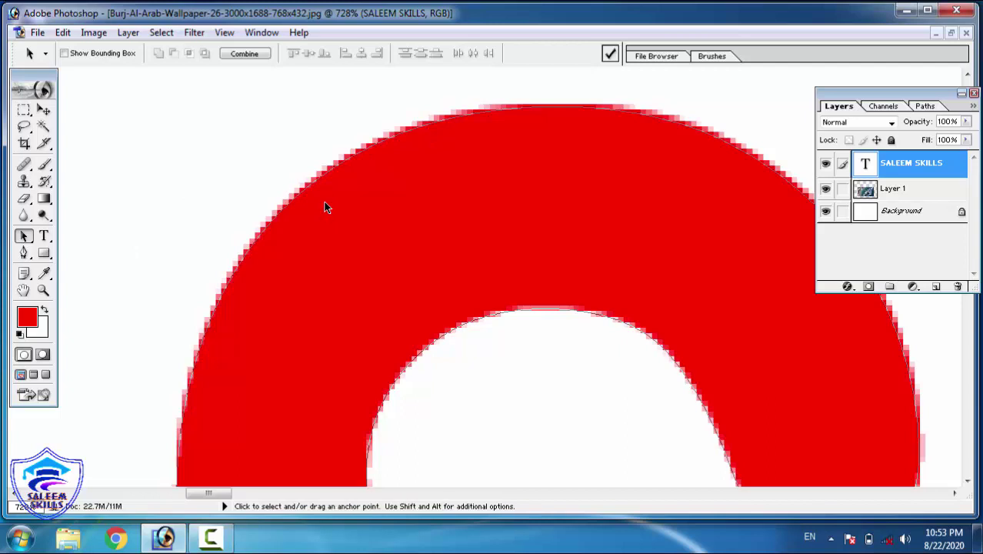
Step: Zoom back out from the letter S and fit the whole image on screen
key(z)
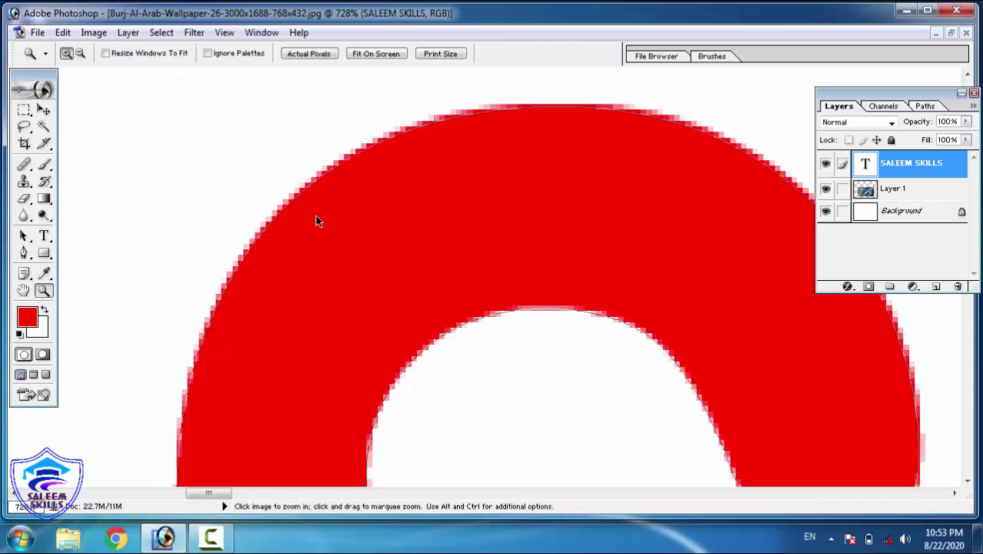
click(316, 217)
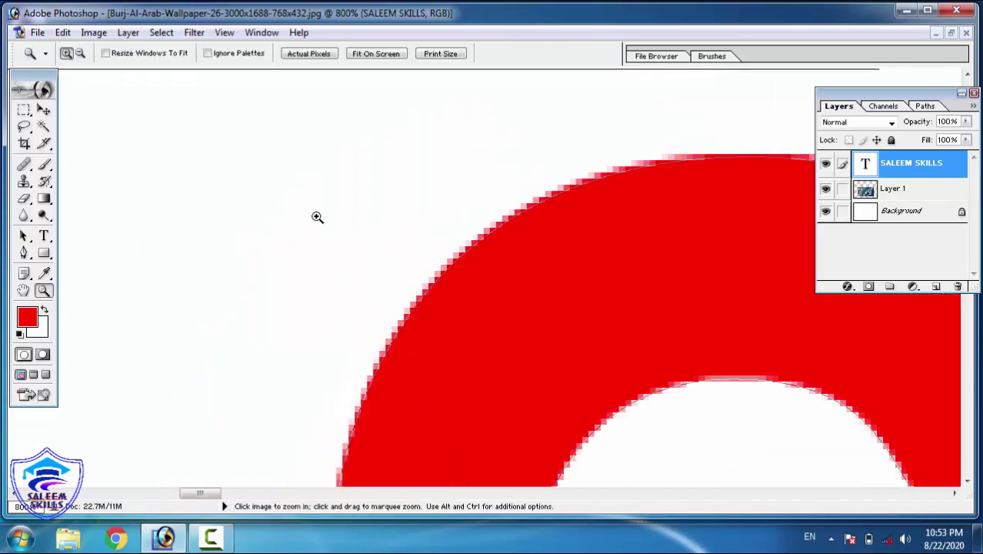
click(317, 217)
alt+click(317, 218)
alt+click(317, 218)
alt+click(317, 218)
alt+click(318, 217)
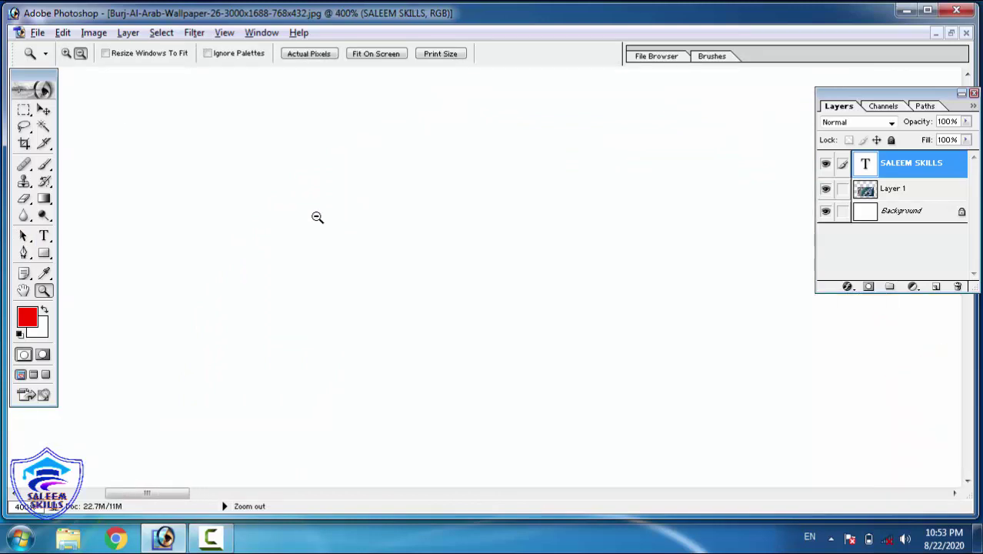
alt+click(317, 218)
alt+click(317, 218)
alt+click(317, 218)
click(317, 218)
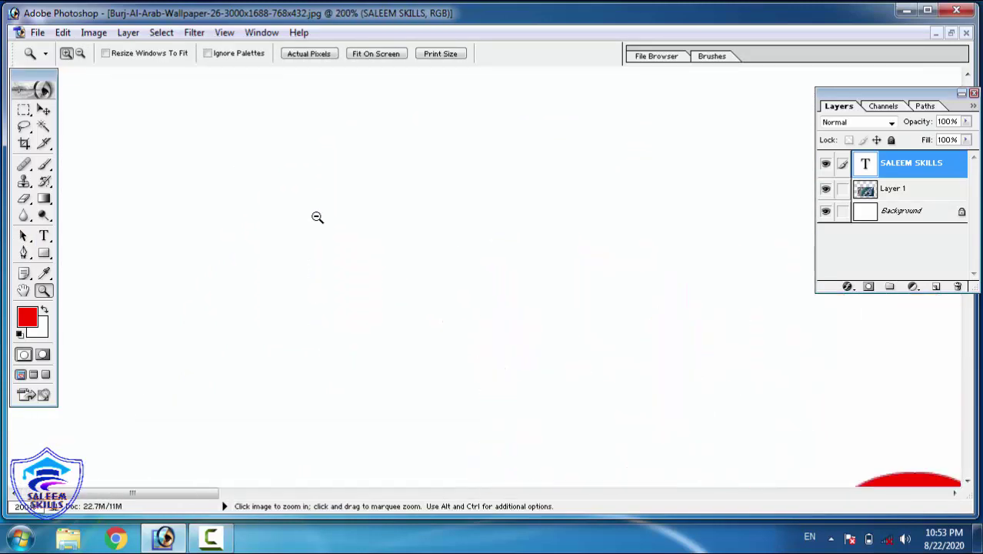
right_click(408, 266)
click(429, 273)
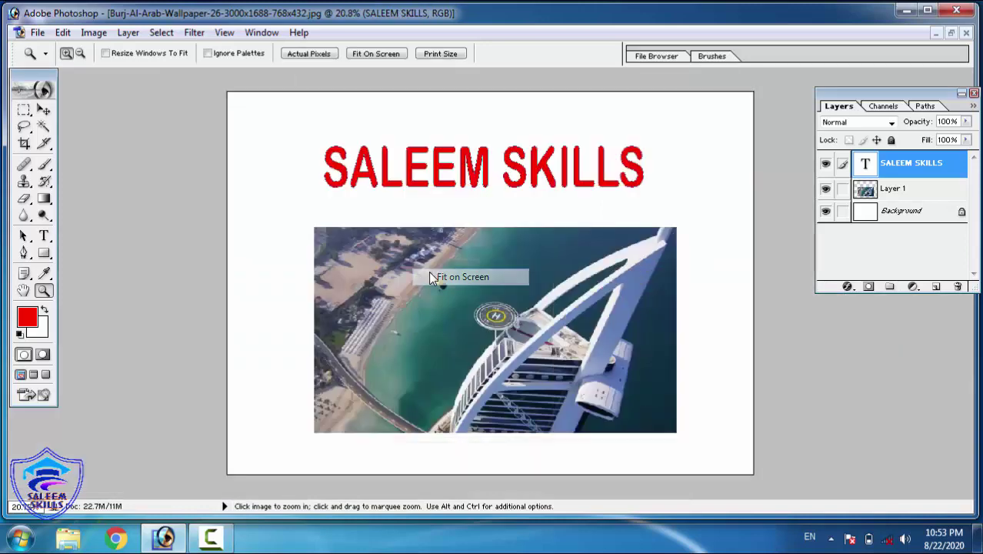
Step: Move the letter S's subpath slightly downward from its lettering with the Path Selection tool
drag(314, 134, 418, 213)
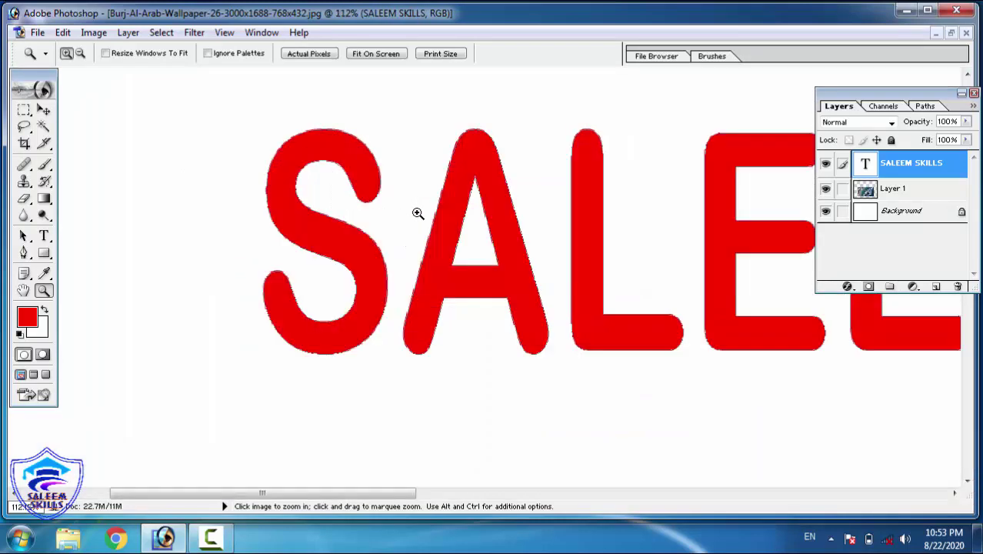
click(23, 237)
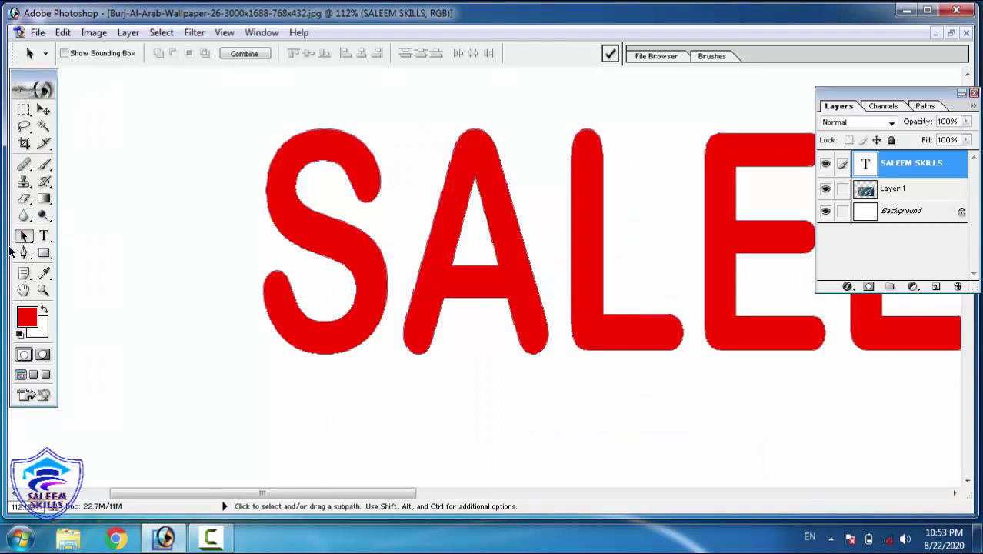
right_click(26, 239)
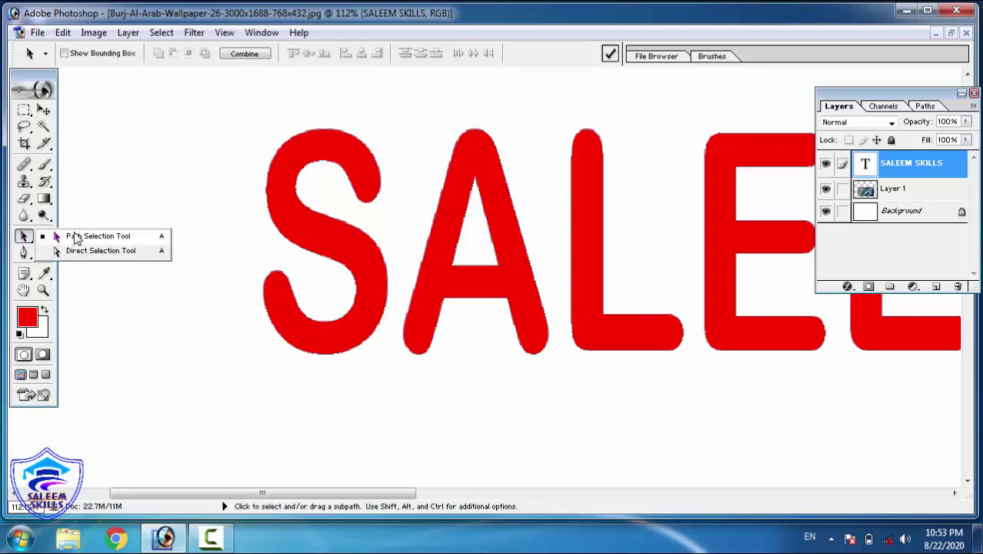
click(74, 238)
mouse_move(327, 136)
mouse_down()
mouse_move(306, 143)
mouse_move(353, 134)
mouse_move(330, 110)
mouse_move(332, 153)
mouse_up()
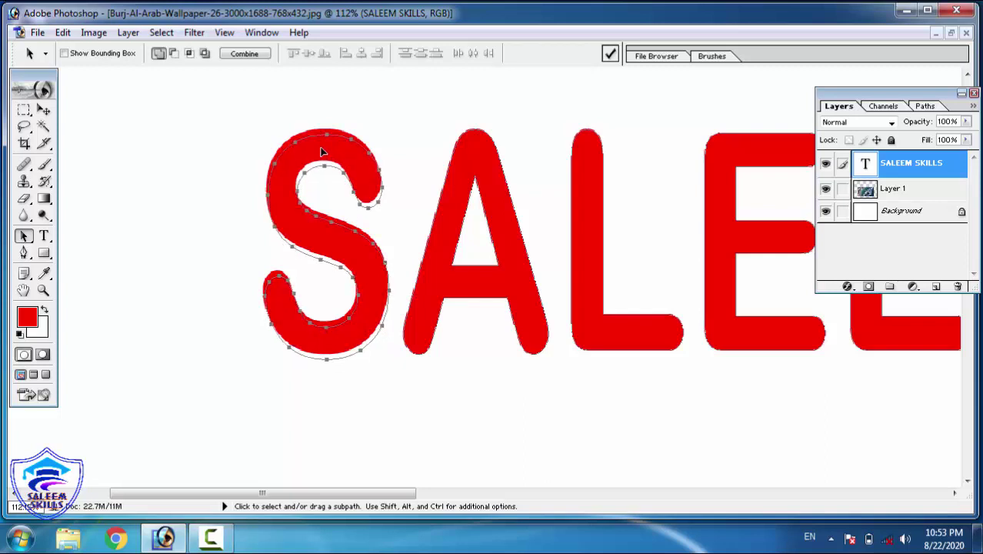
Step: Undo the move of the letter S's subpath
key(ctrl+alt+z)
key(ctrl+alt+z)
key(ctrl+alt+z)
key(ctrl+alt+z)
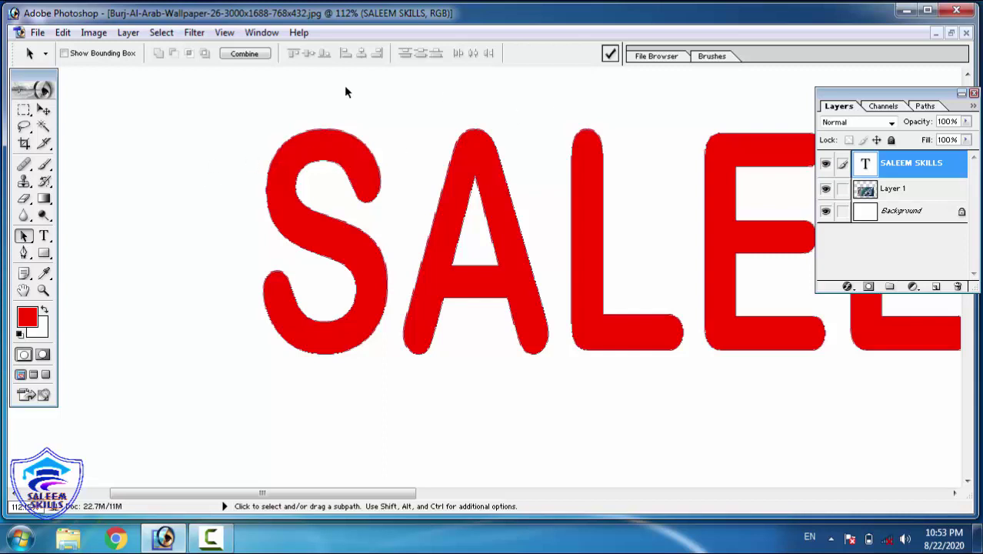
Step: Convert the SALEEM SKILLS text layer to a shape layer
click(130, 34)
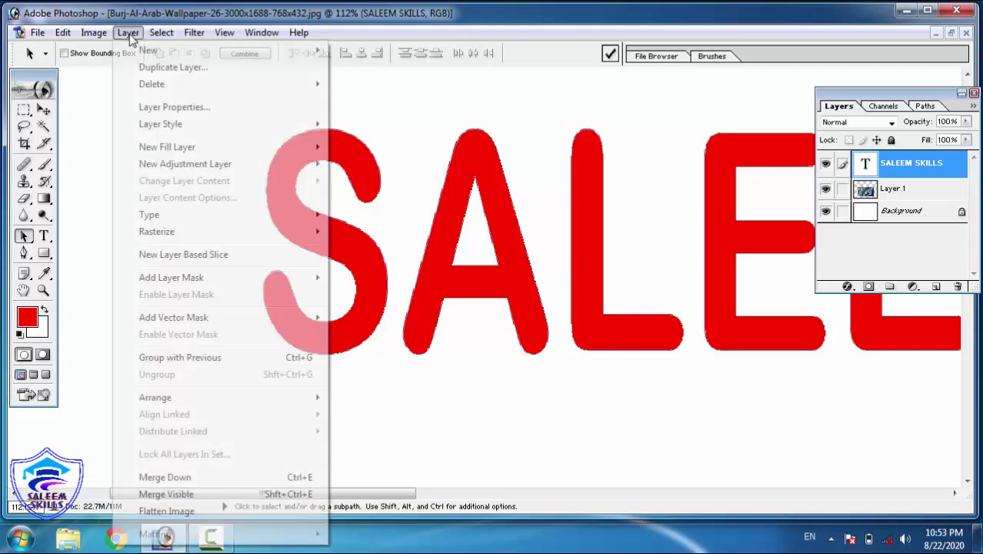
mouse_move(216, 215)
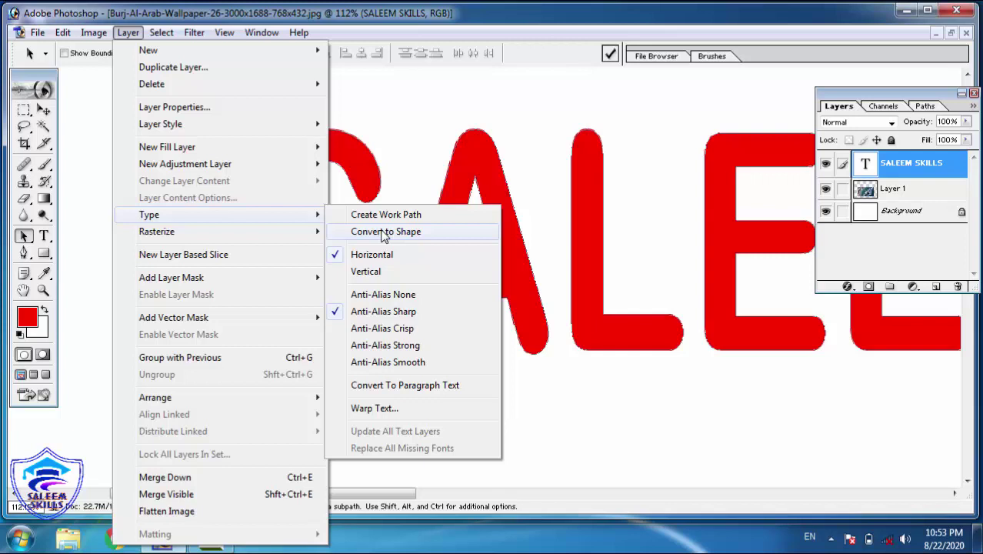
click(384, 232)
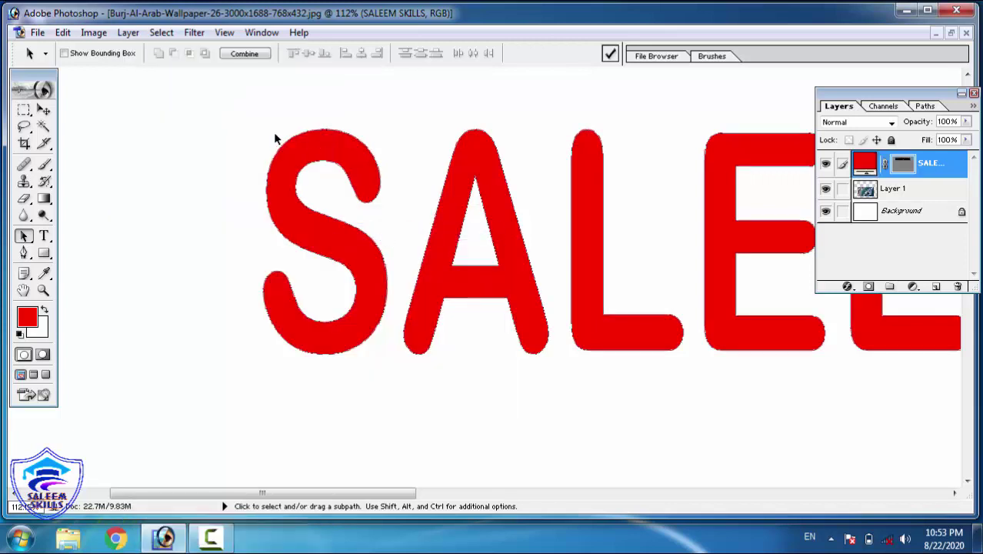
Step: Distort the upper outer and inner curves of the letter S by pulling their direction handles up and left with the Direct Selection tool
key(z)
drag(241, 119, 408, 312)
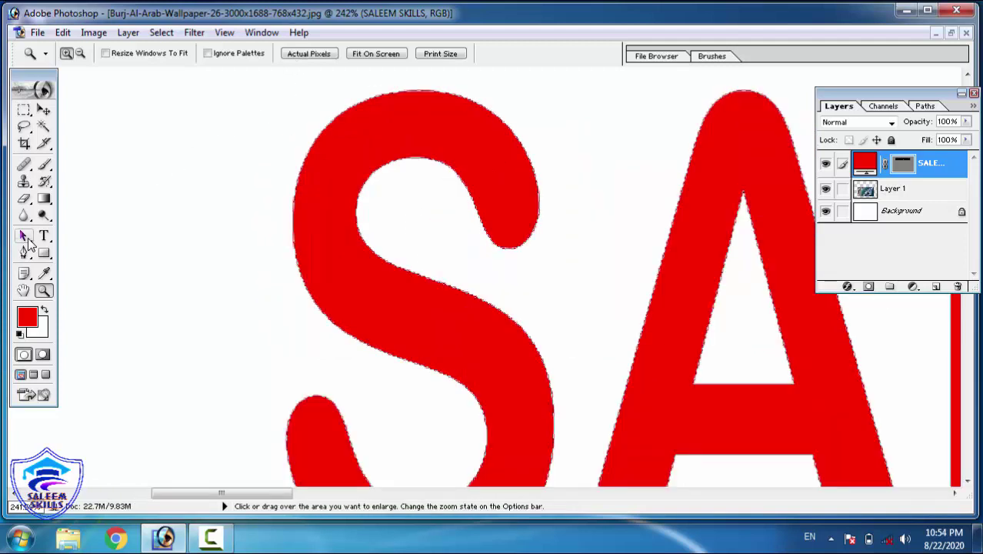
click(23, 236)
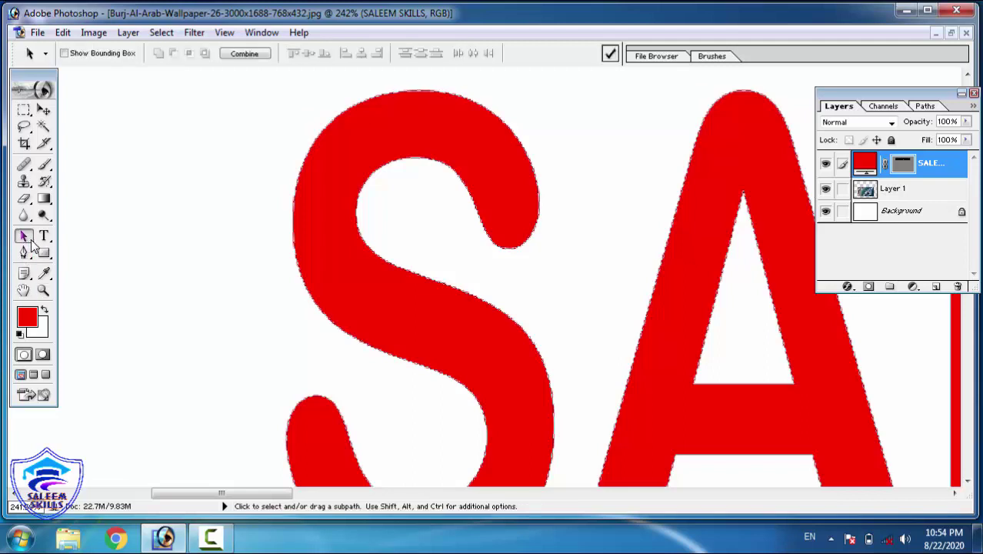
right_click(31, 240)
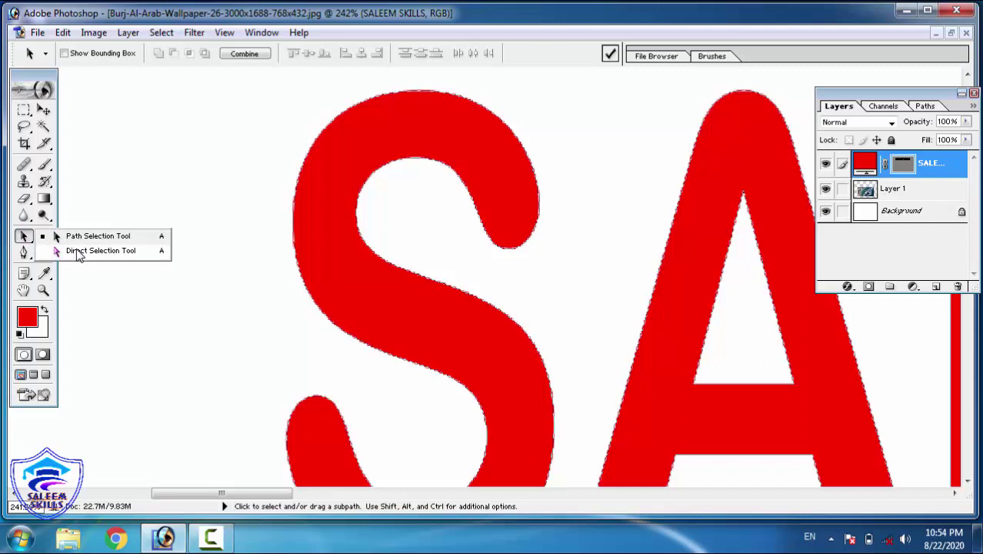
click(78, 252)
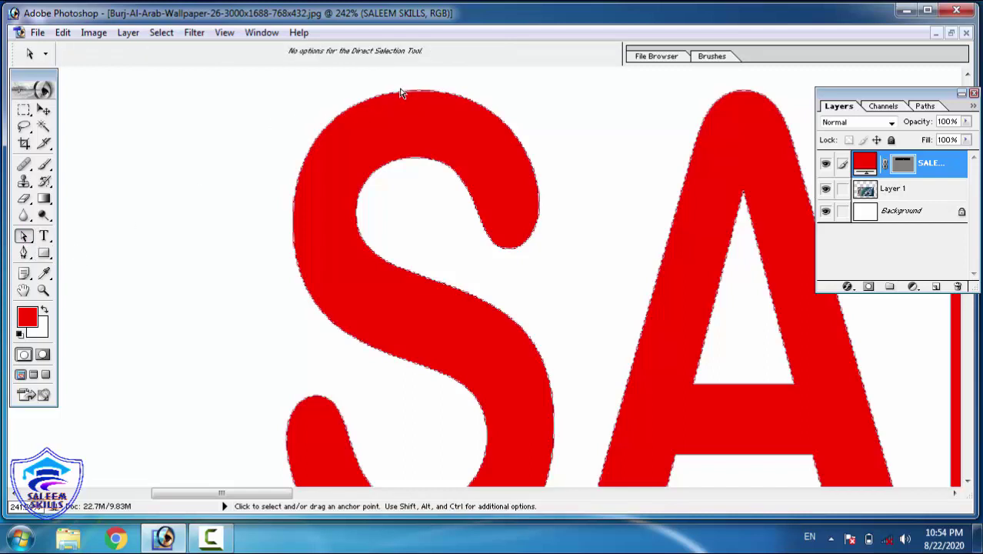
click(43, 290)
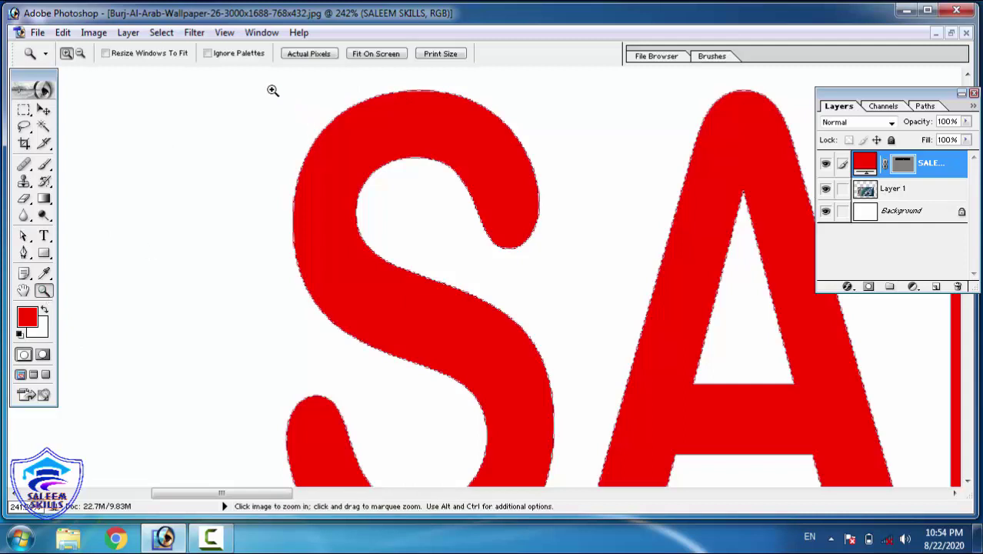
drag(273, 90, 557, 233)
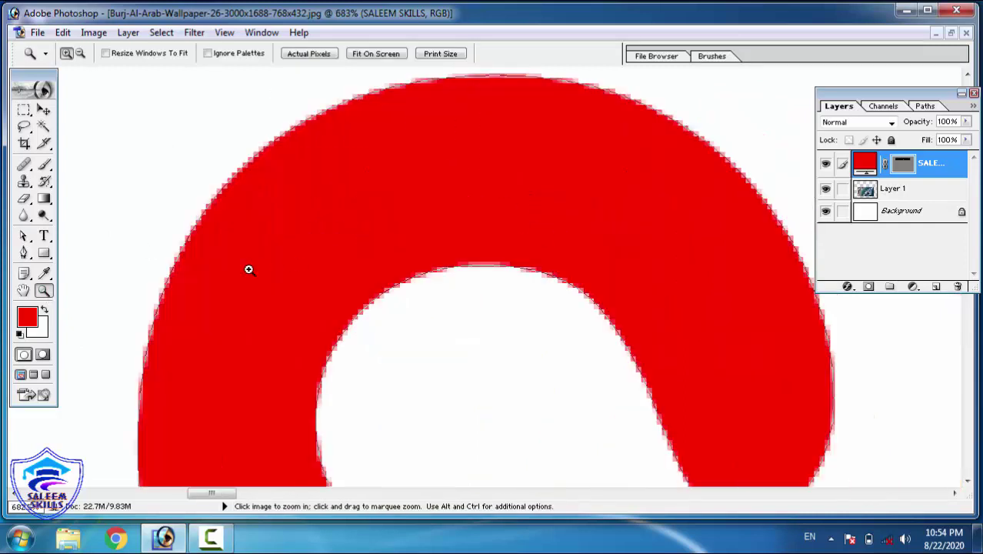
click(23, 237)
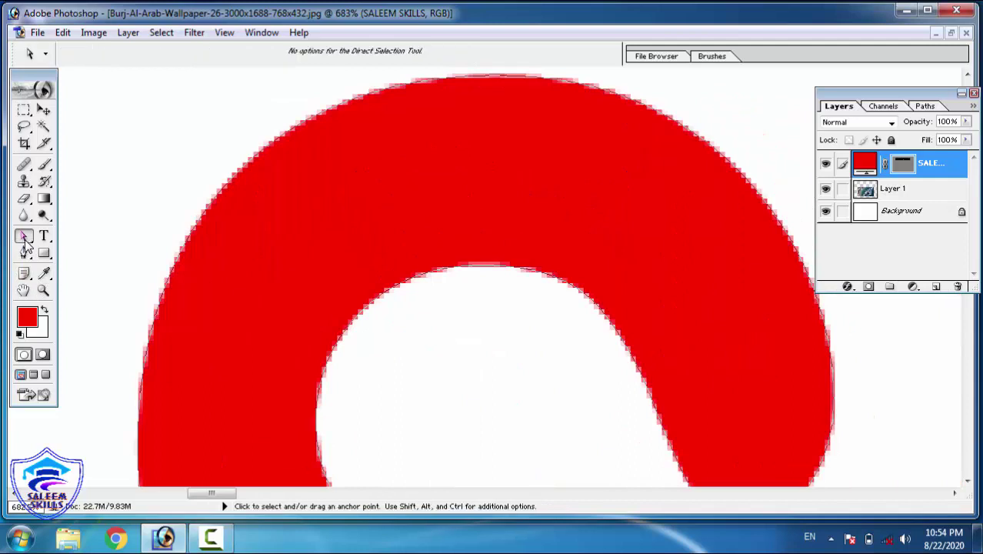
right_click(26, 240)
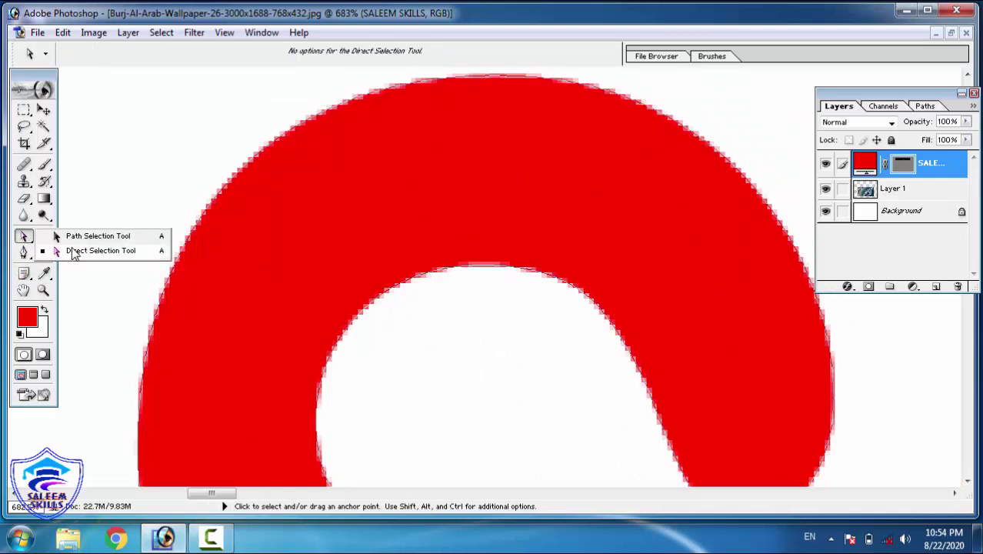
click(76, 255)
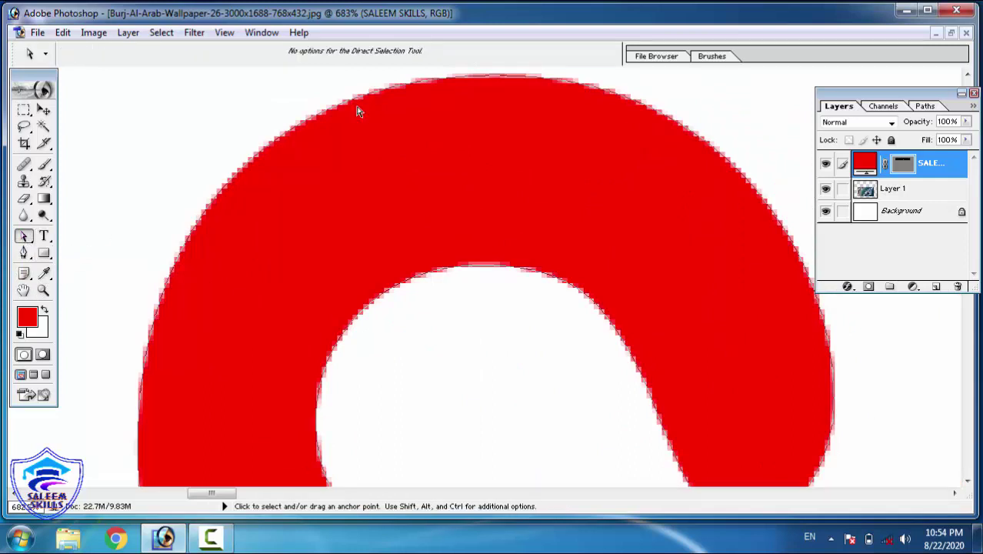
click(406, 90)
drag(356, 93, 327, 76)
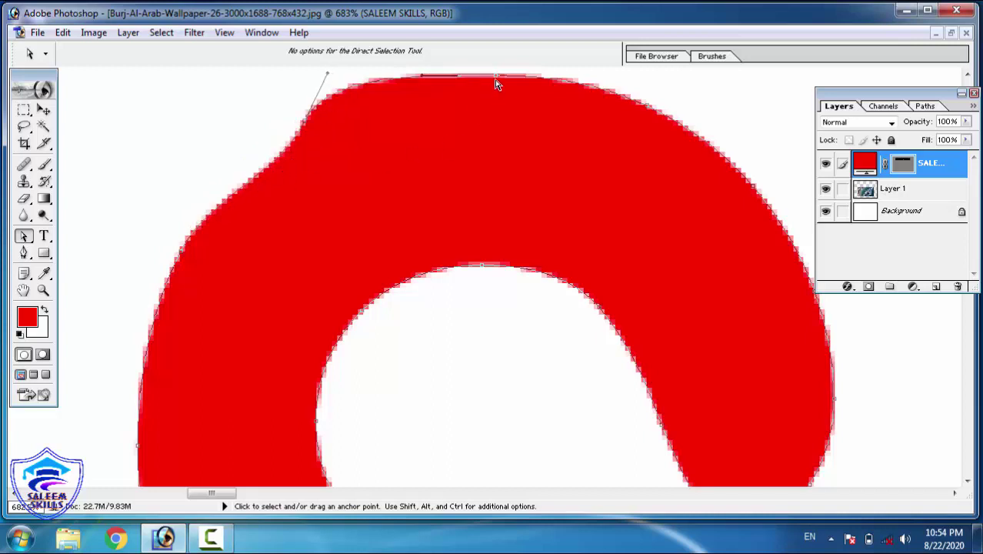
click(484, 269)
drag(433, 270, 379, 187)
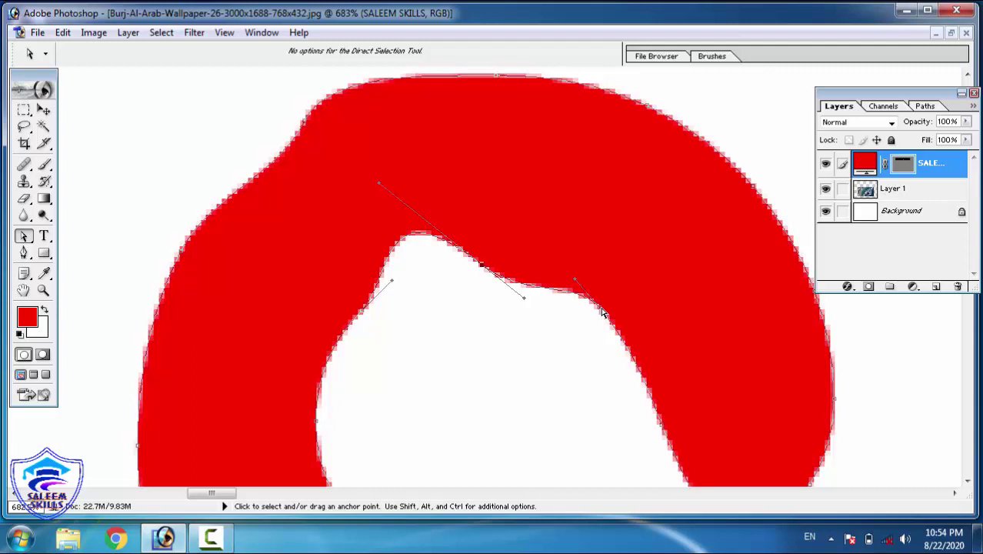
Step: Pull the anchor points and handles on the letter S's left side and lower-left tip outward with the Direct Selection tool
key(z)
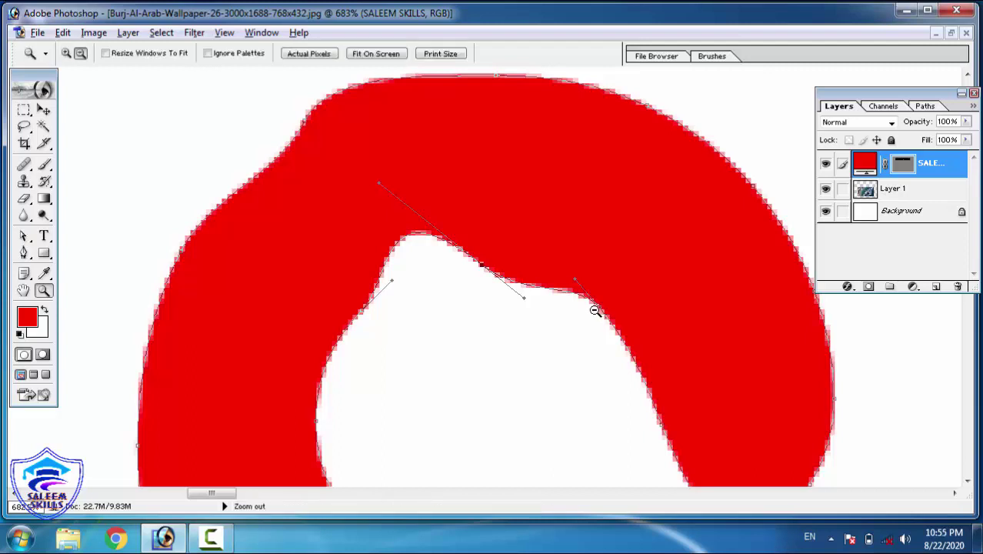
alt+click(596, 311)
alt+click(595, 311)
alt+click(596, 310)
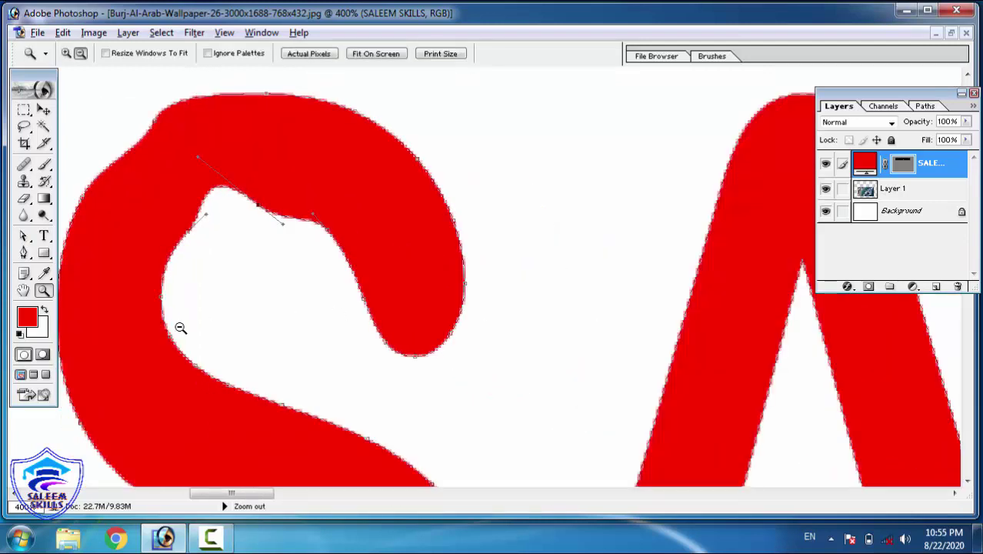
alt+click(180, 329)
alt+click(179, 330)
alt+click(180, 329)
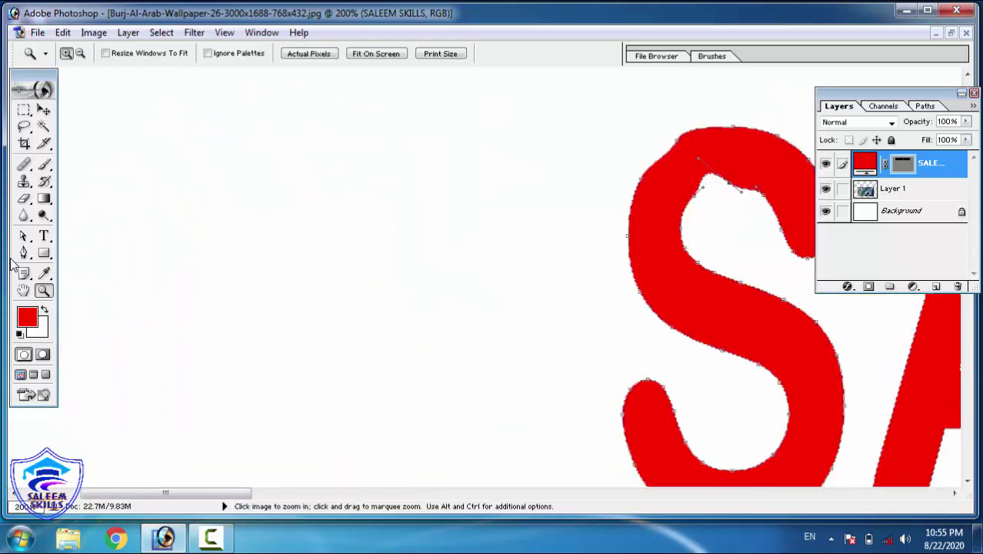
click(23, 237)
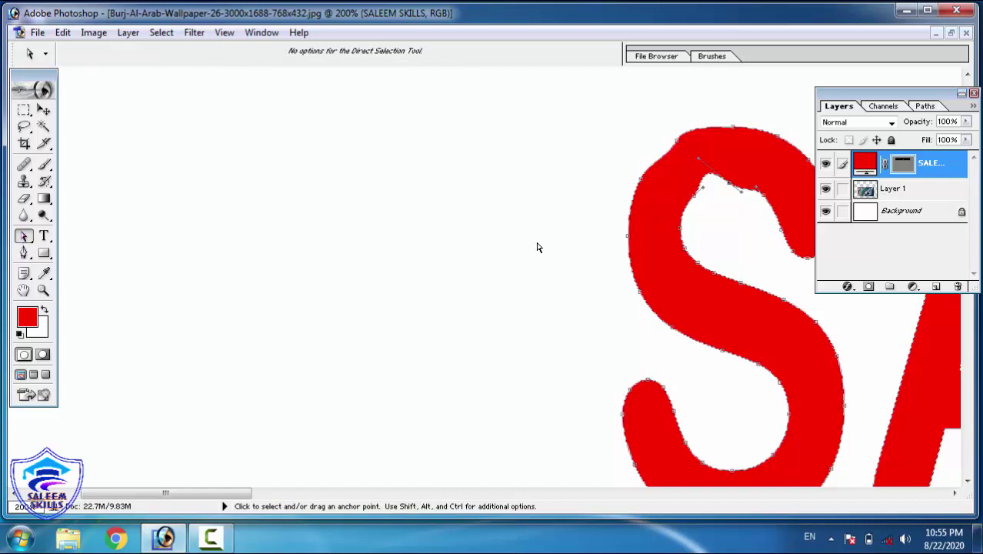
click(628, 239)
drag(629, 263, 606, 262)
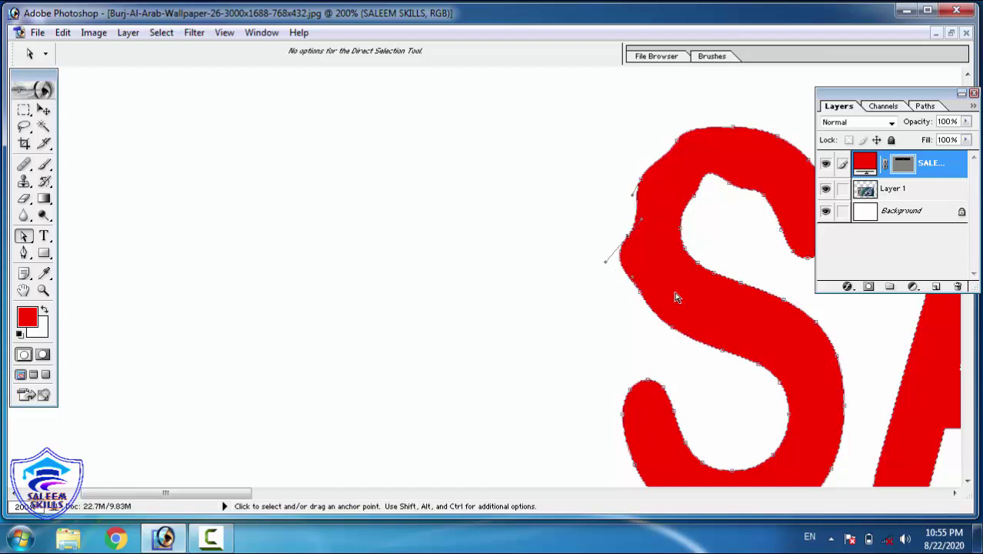
drag(639, 297, 613, 310)
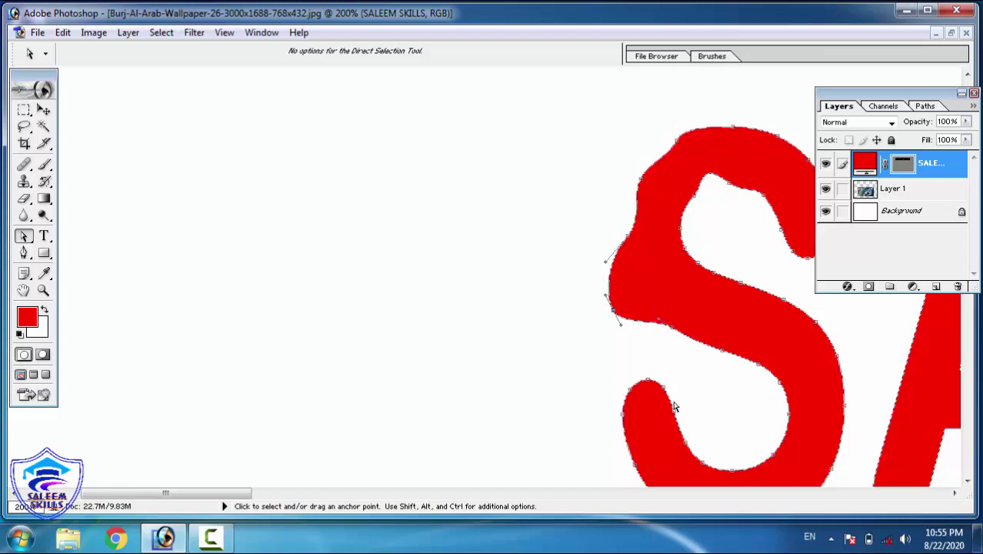
click(631, 390)
drag(631, 392, 610, 381)
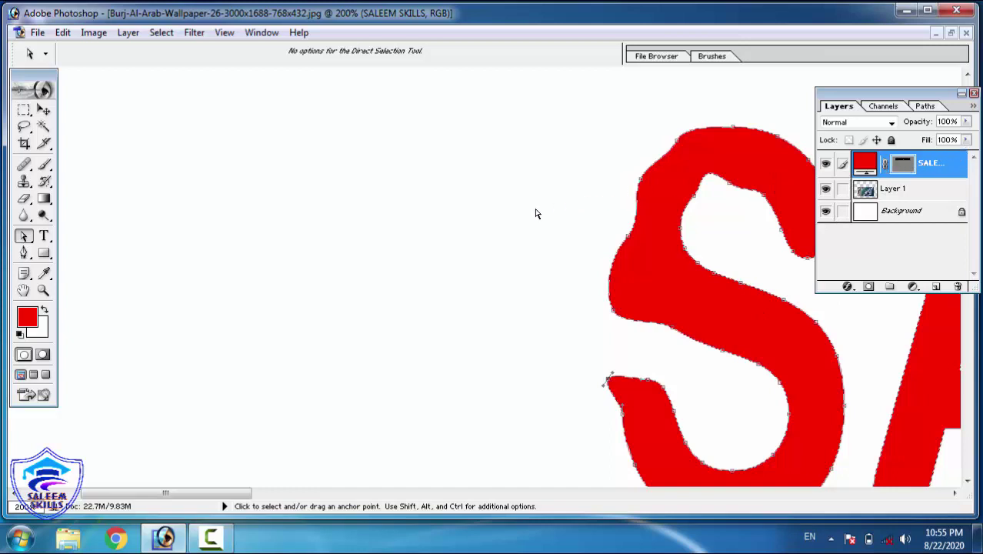
Step: Make a new anti-aliased selection from the letter S's path with a 10-pixel feather radius and inspect its edge up close
right_click(675, 182)
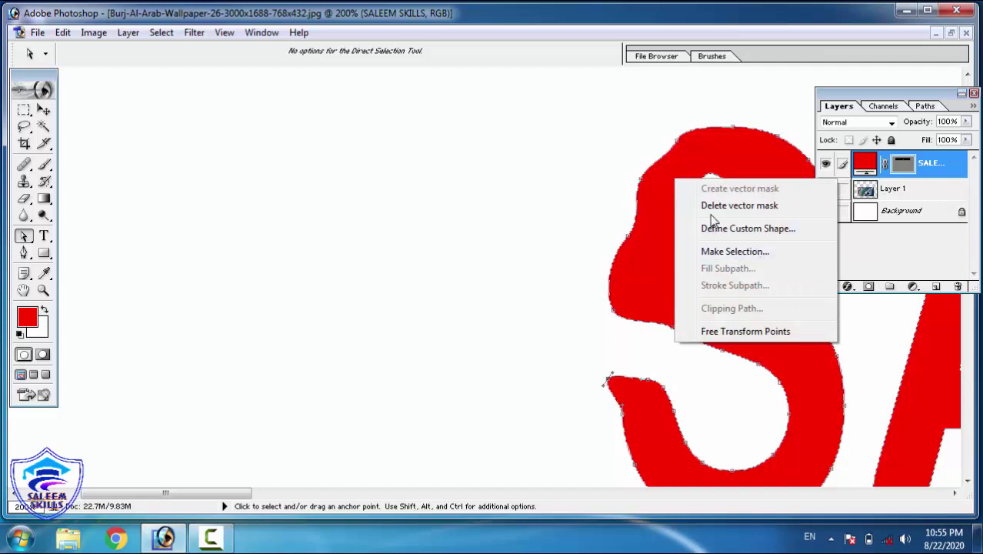
click(735, 253)
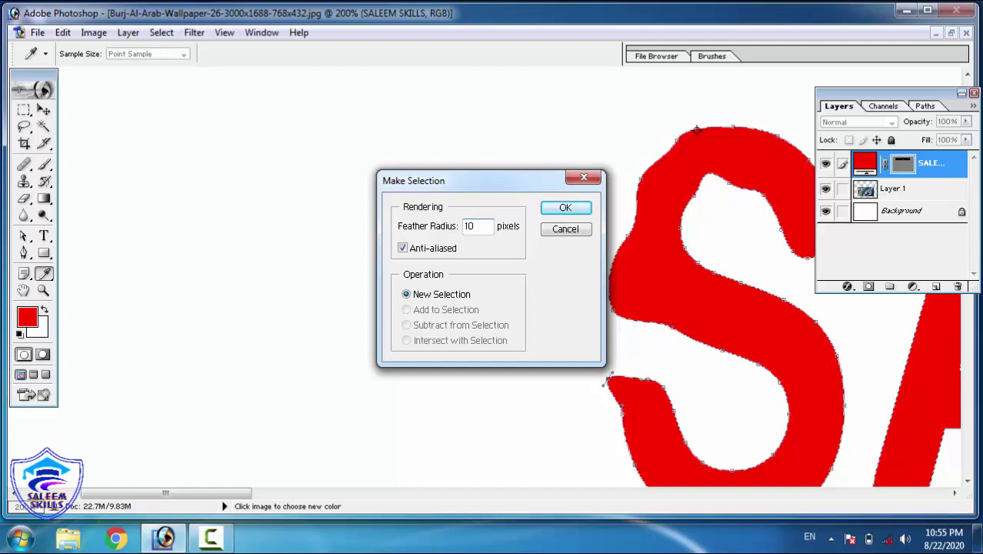
click(564, 208)
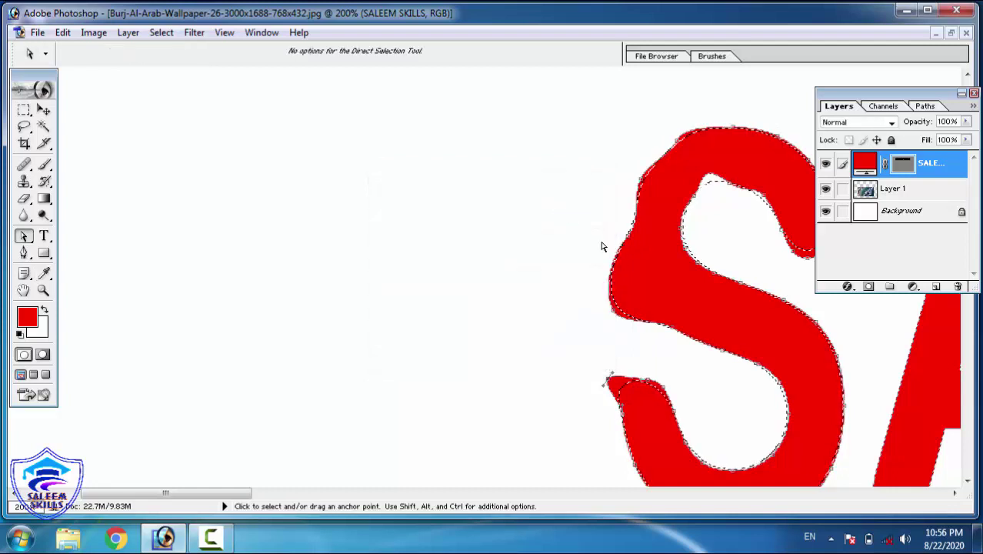
key(z)
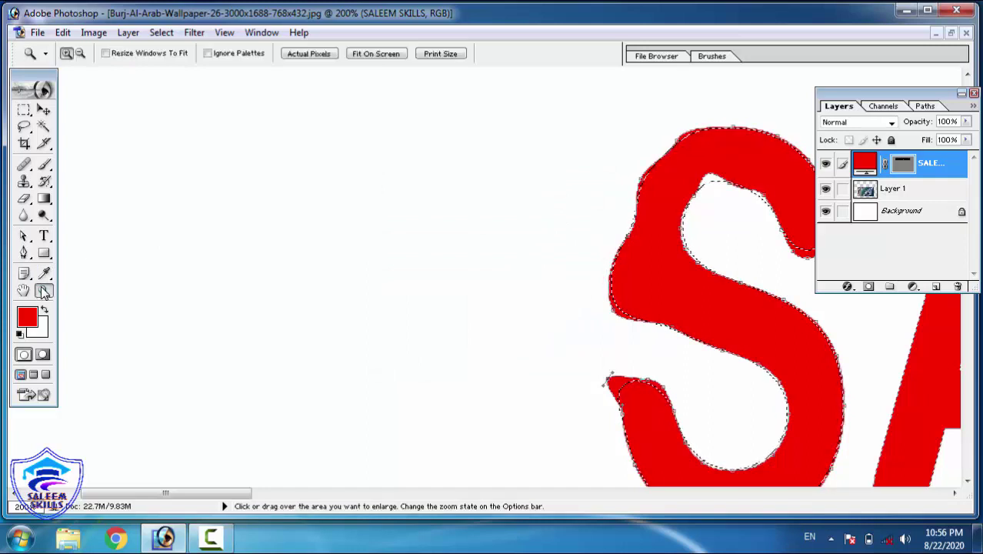
drag(594, 243, 665, 281)
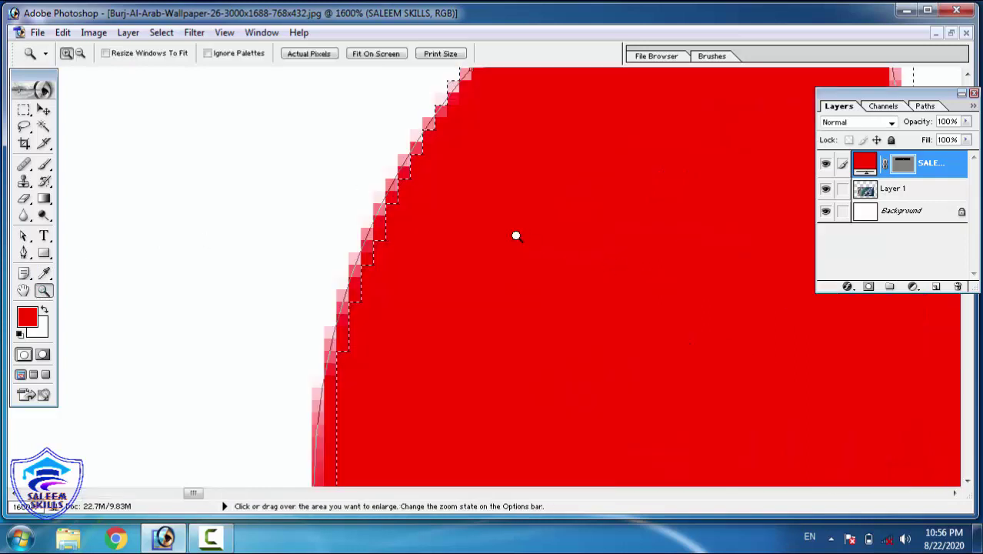
right_click(387, 229)
click(419, 240)
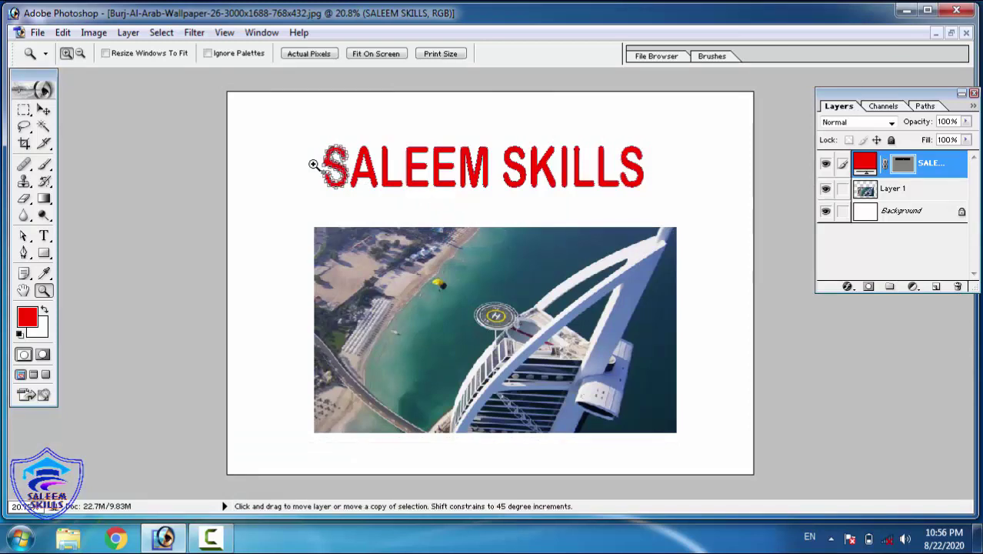
Step: Undo the feathered selection, the letter S's distortions and the conversion of the SALEEM SKILLS text layer to a shape
key(ctrl+alt+z)
key(ctrl+alt+z)
key(ctrl+alt+z)
key(ctrl+alt+z)
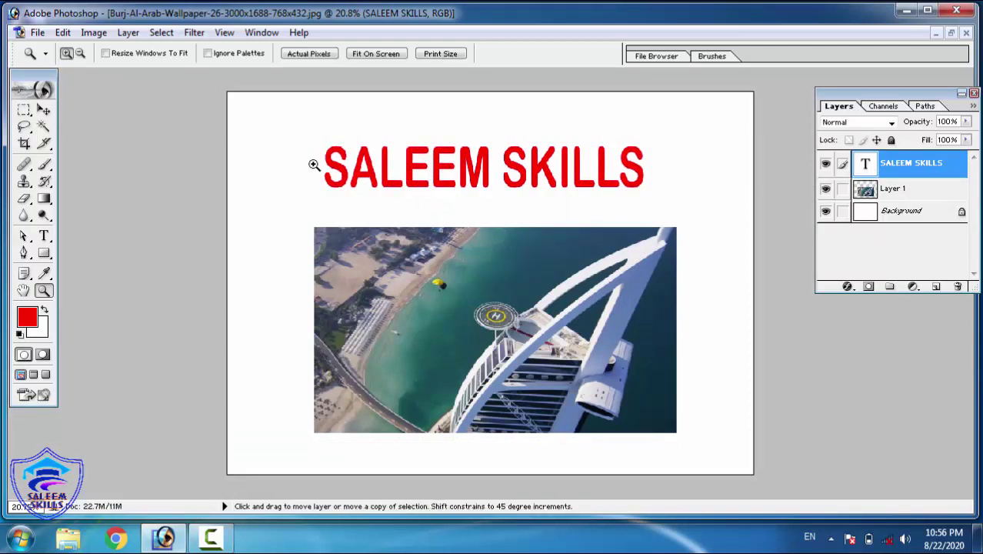
Step: Examine the pixels along the upper-left edge of the text's letter S up close and fit the whole image back on screen
drag(317, 136, 382, 198)
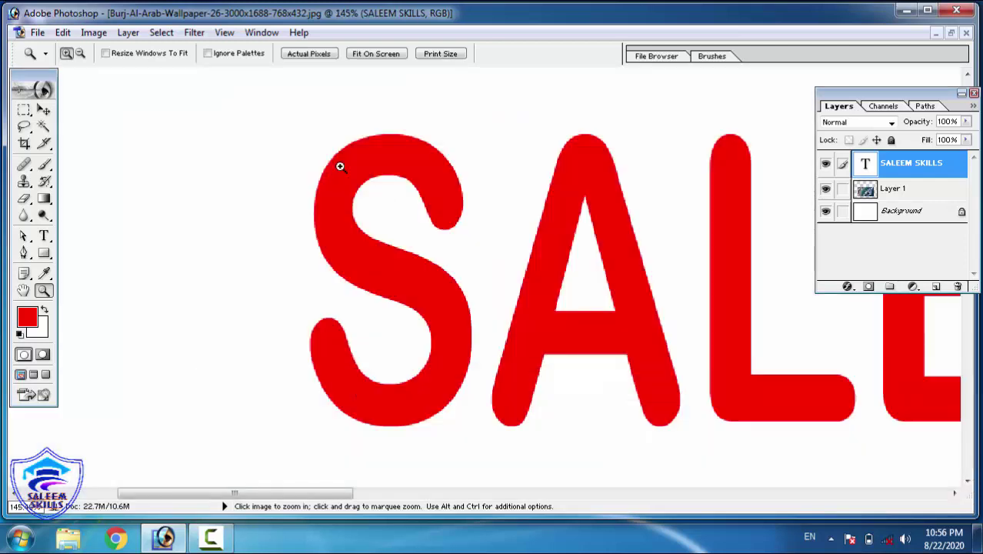
drag(304, 136, 399, 198)
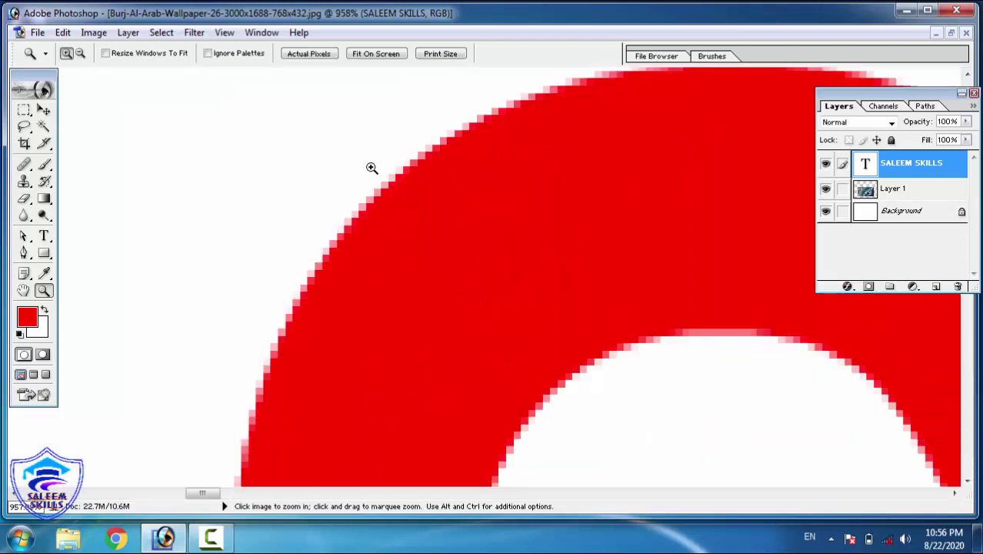
right_click(371, 168)
click(402, 178)
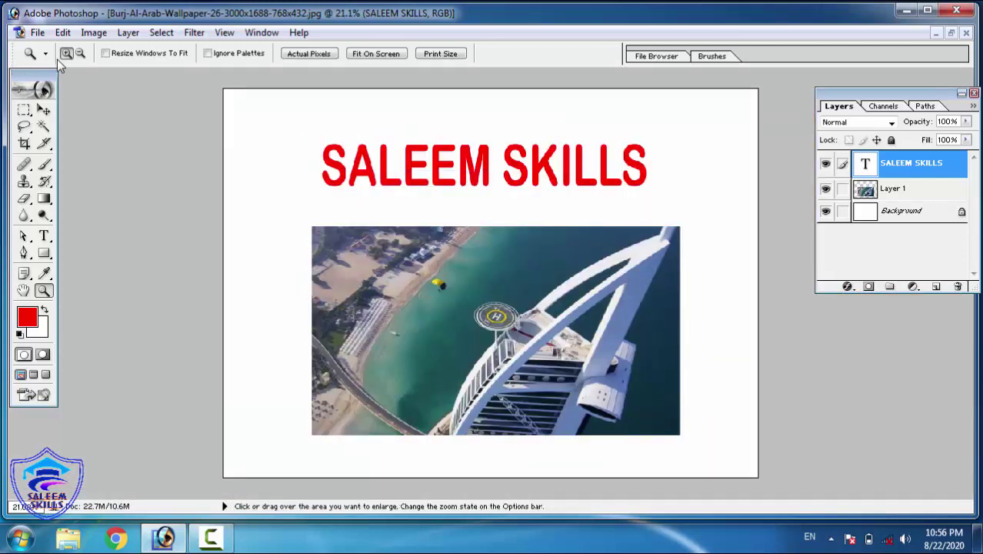
Step: Change the SALEEM SKILLS text layer to vertical orientation and move it into the white margin left of the photo, shifting it upward
click(123, 34)
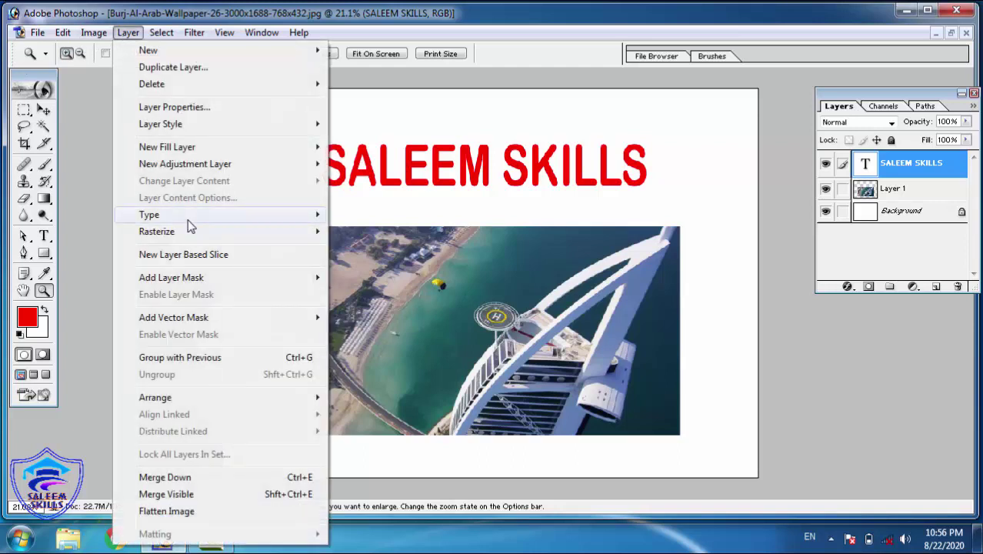
mouse_move(187, 217)
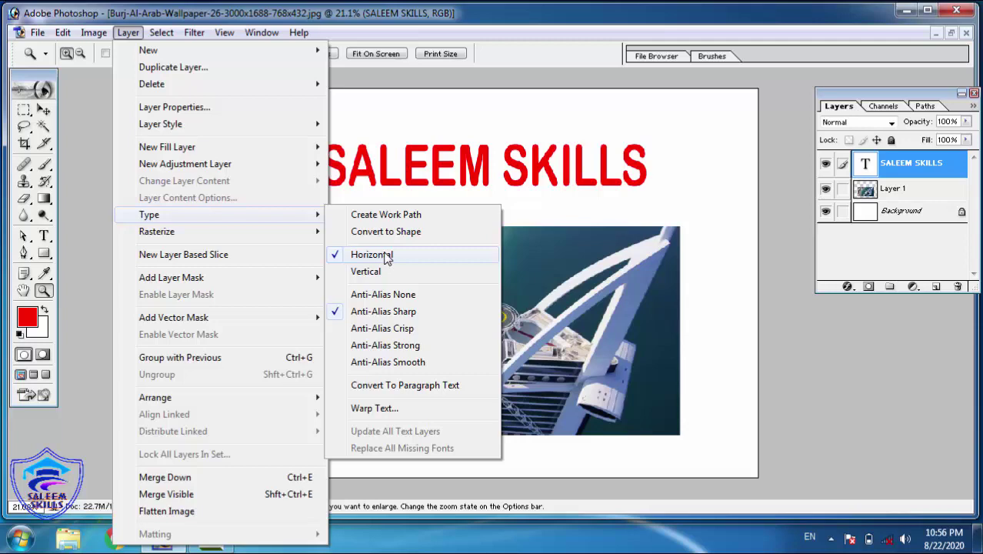
click(504, 145)
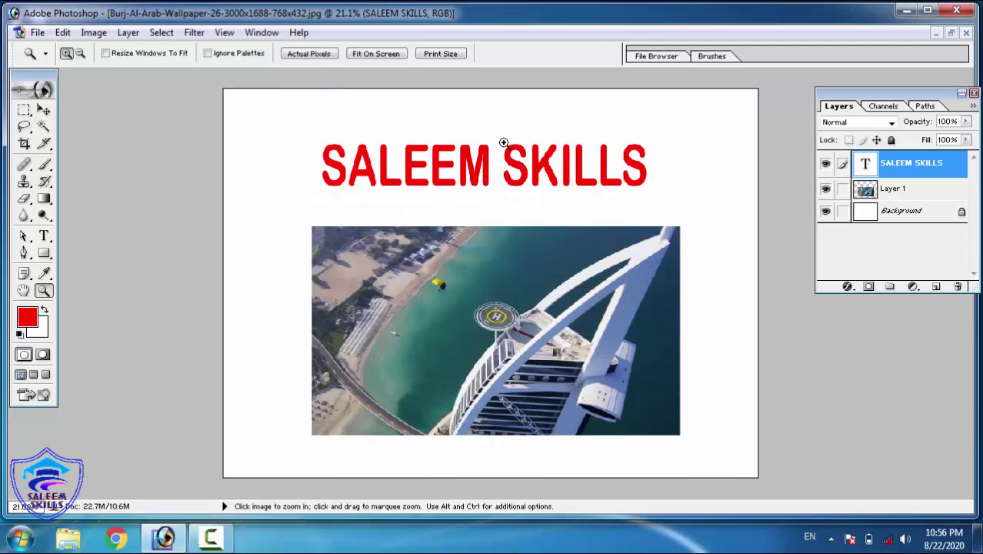
click(128, 31)
mouse_move(189, 213)
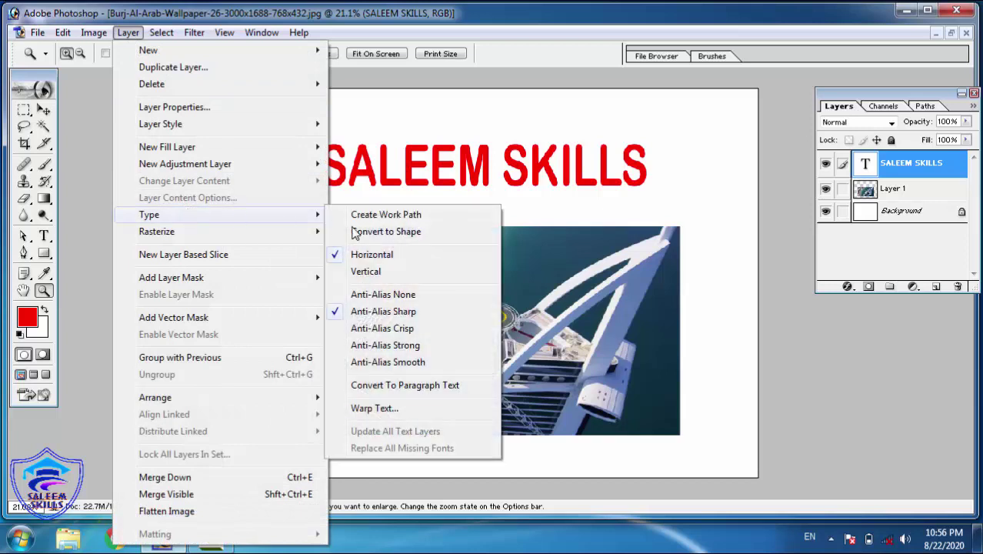
click(367, 274)
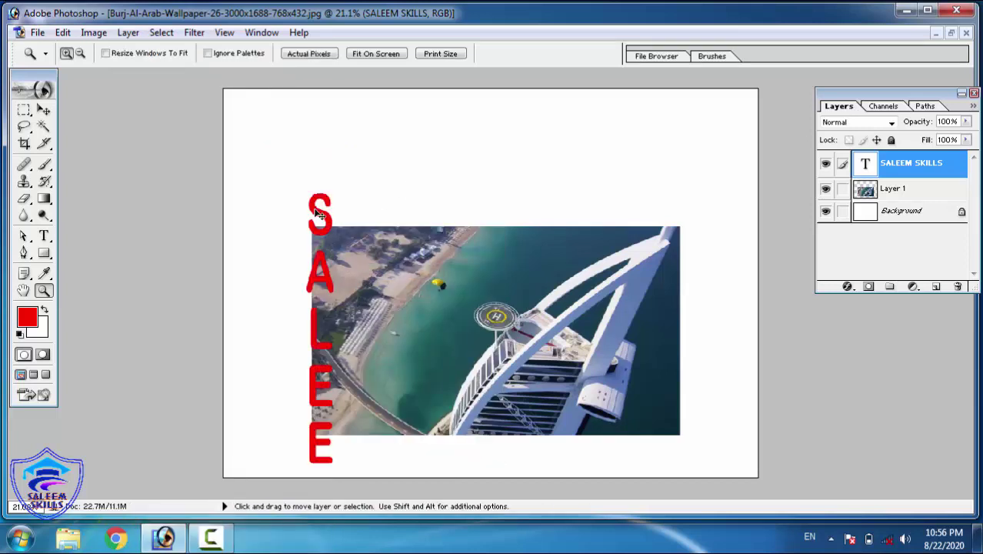
drag(315, 207, 254, 130)
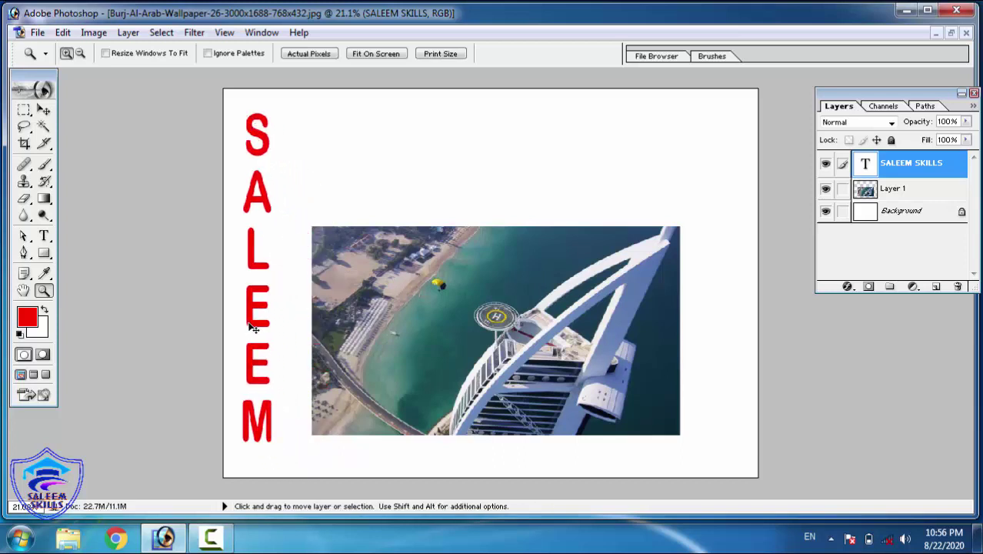
drag(253, 327, 258, 150)
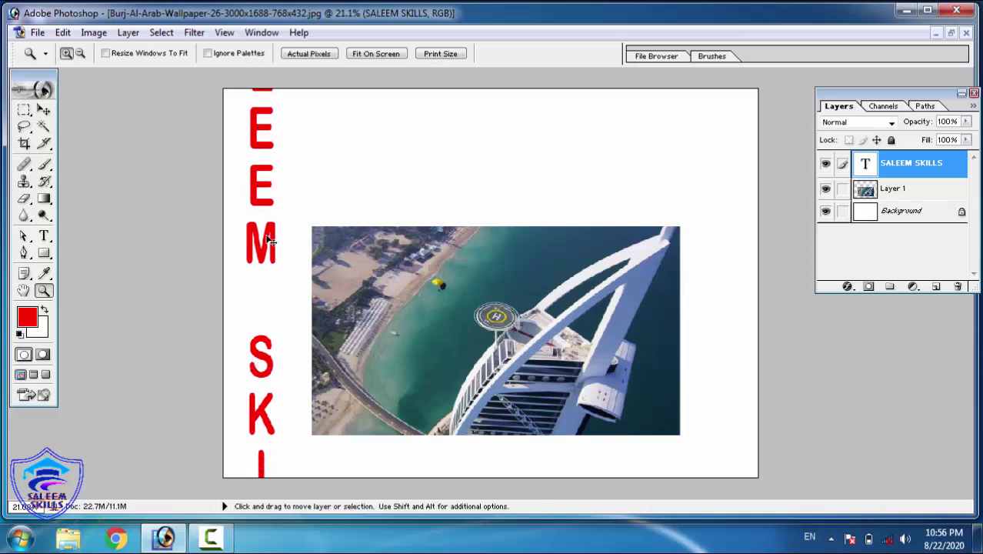
Step: Move the vertical SALEEM SKILLS text further up along the white margin and return it to horizontal orientation
key(ctrl)
drag(262, 347, 261, 196)
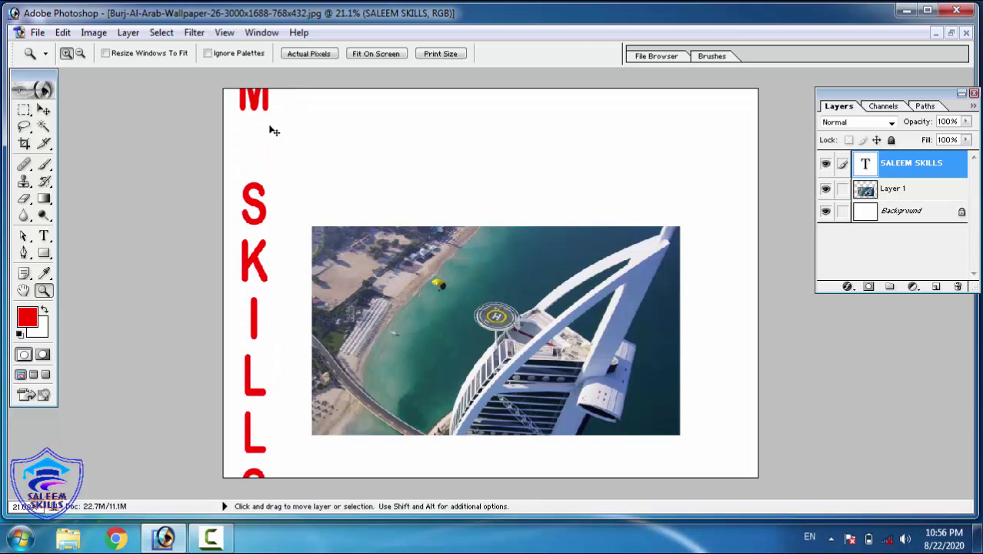
click(117, 32)
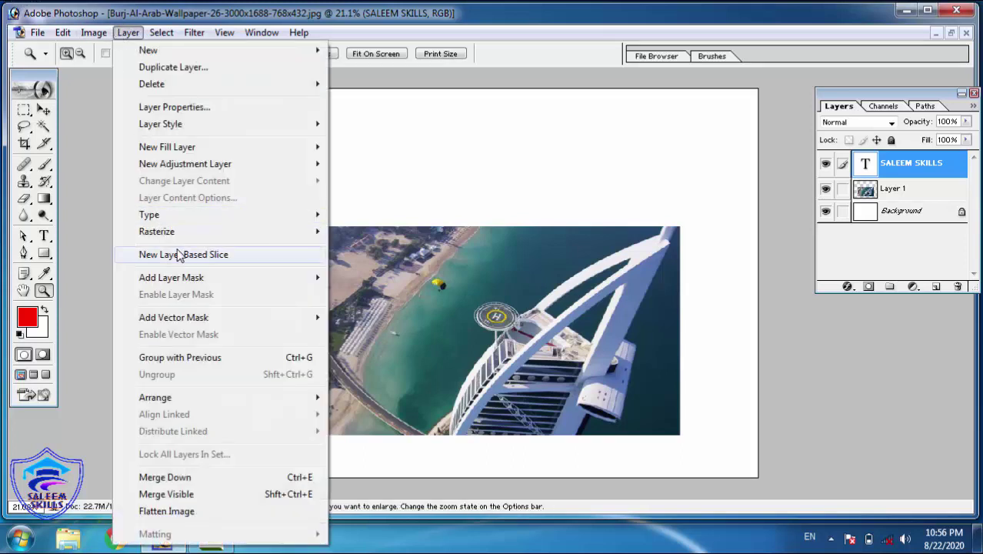
mouse_move(182, 221)
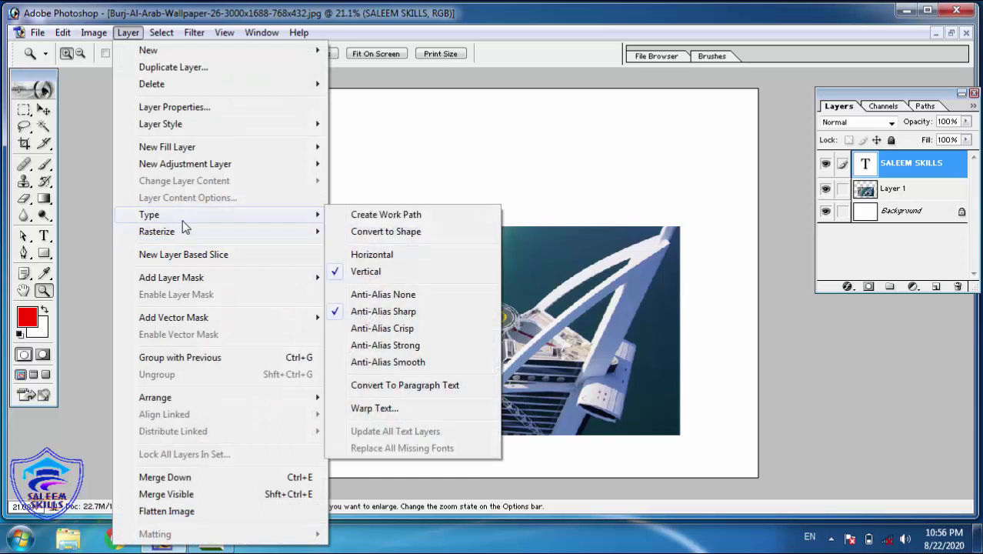
click(383, 257)
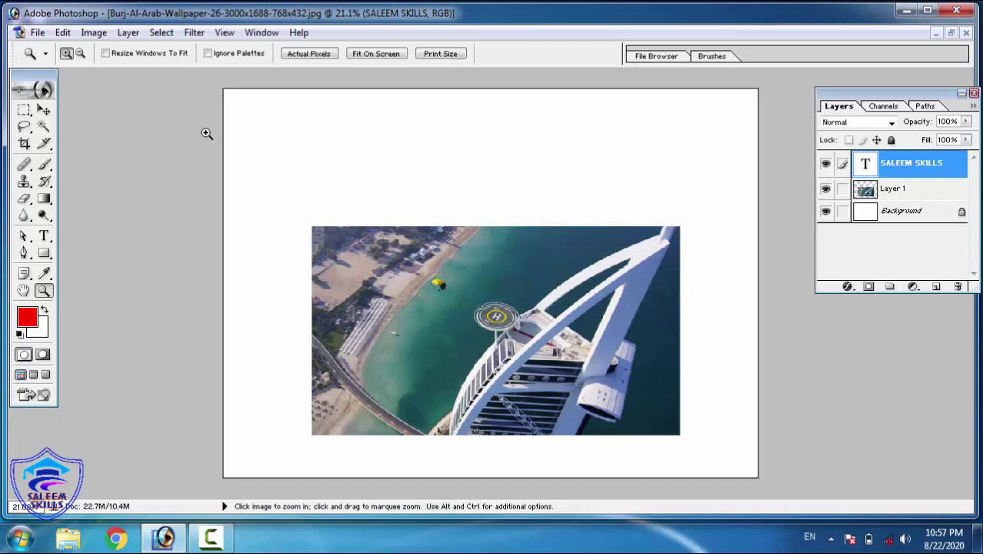
Step: Try to move the off-canvas SALEEM SKILLS text back down onto the canvas
click(43, 112)
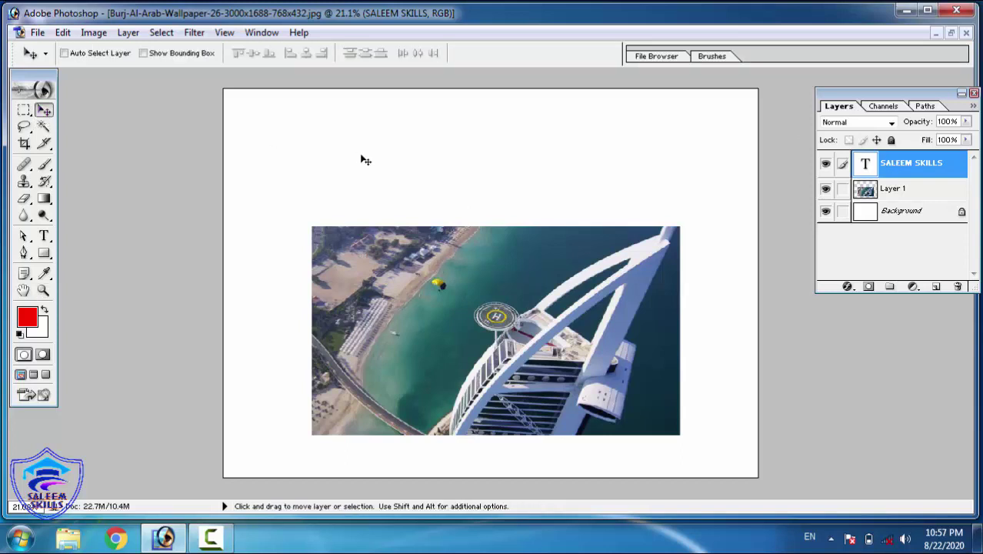
drag(347, 133, 426, 270)
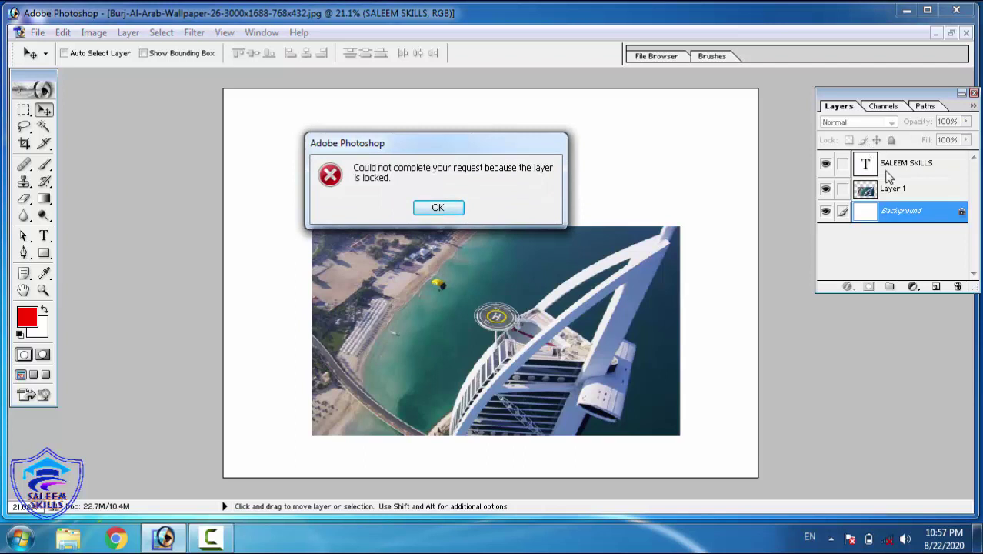
key(Return)
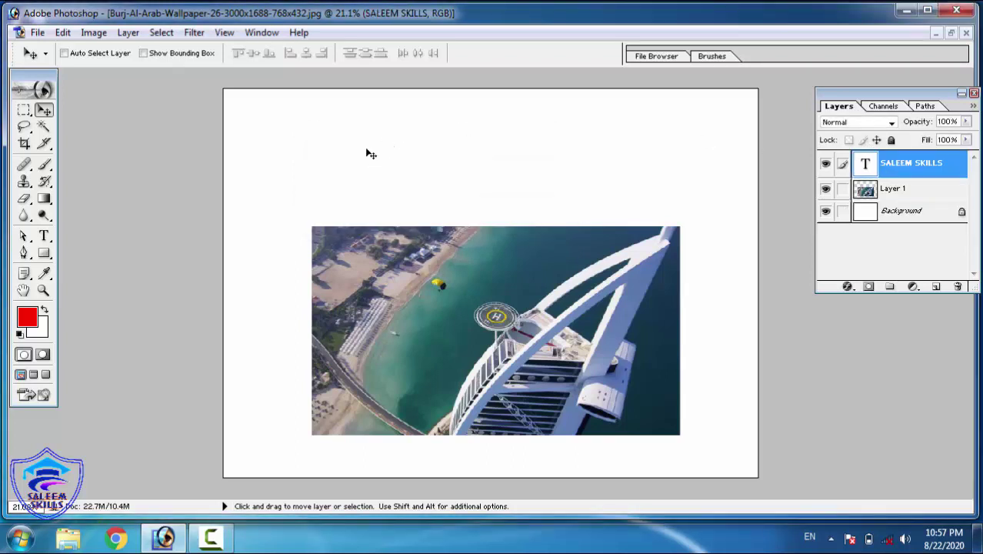
Step: Load the SALEEM SKILLS layer's outline as a selection and enlarge the canvas with Reveal All, fitting the whole image on screen
ctrl+click(919, 171)
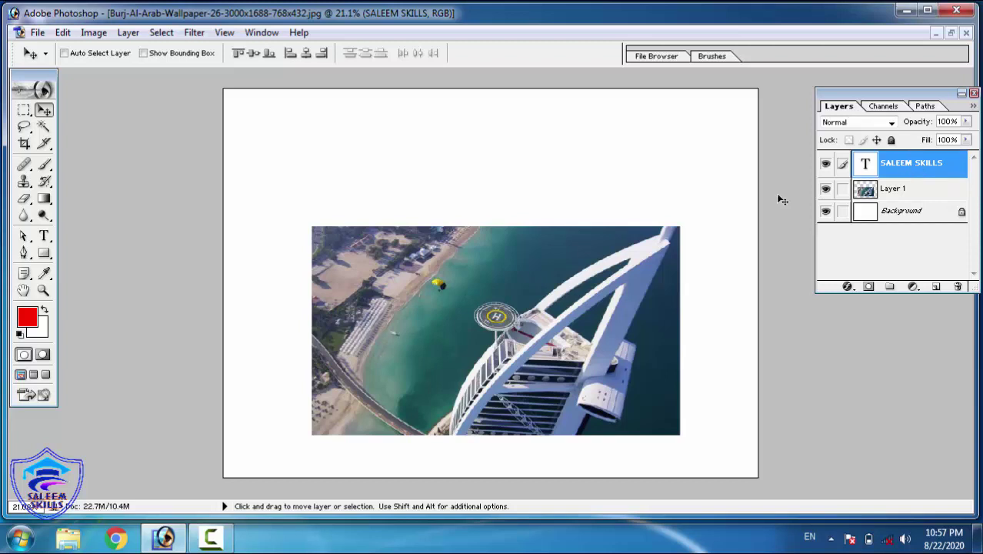
key(z)
right_click(574, 219)
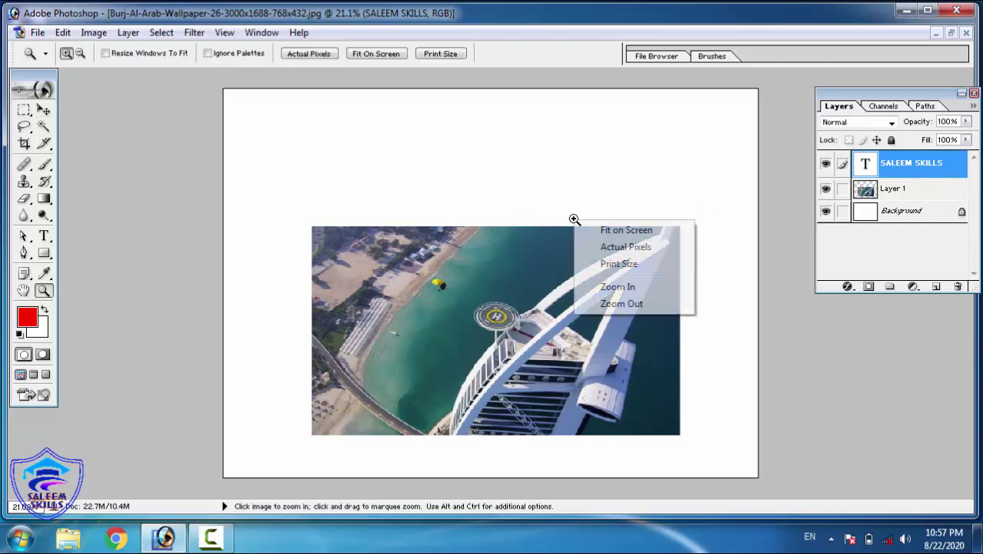
click(599, 228)
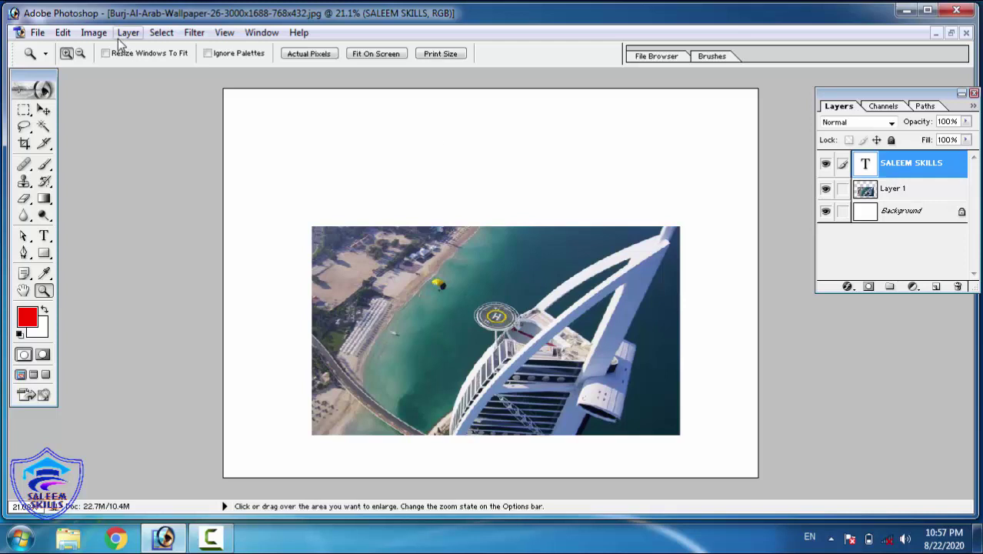
click(90, 34)
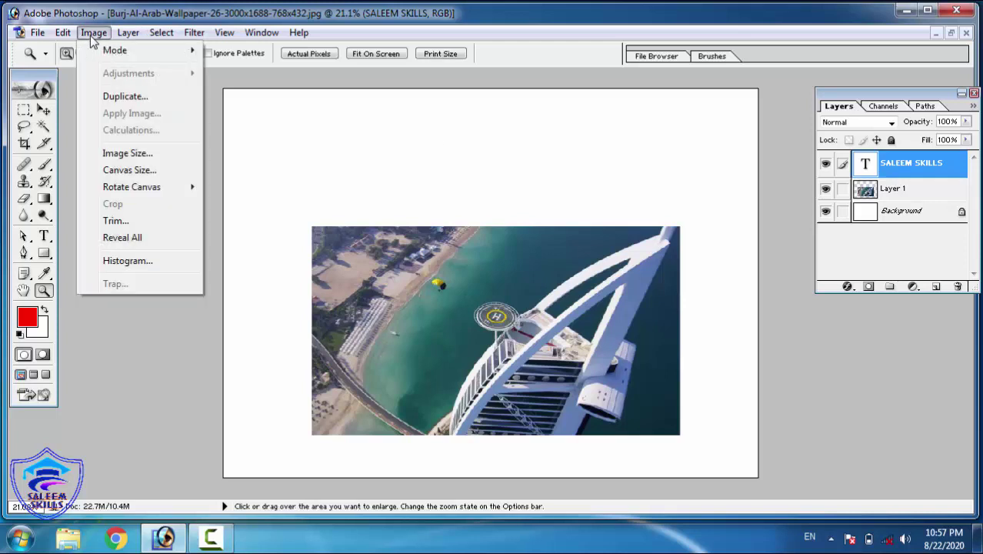
click(119, 239)
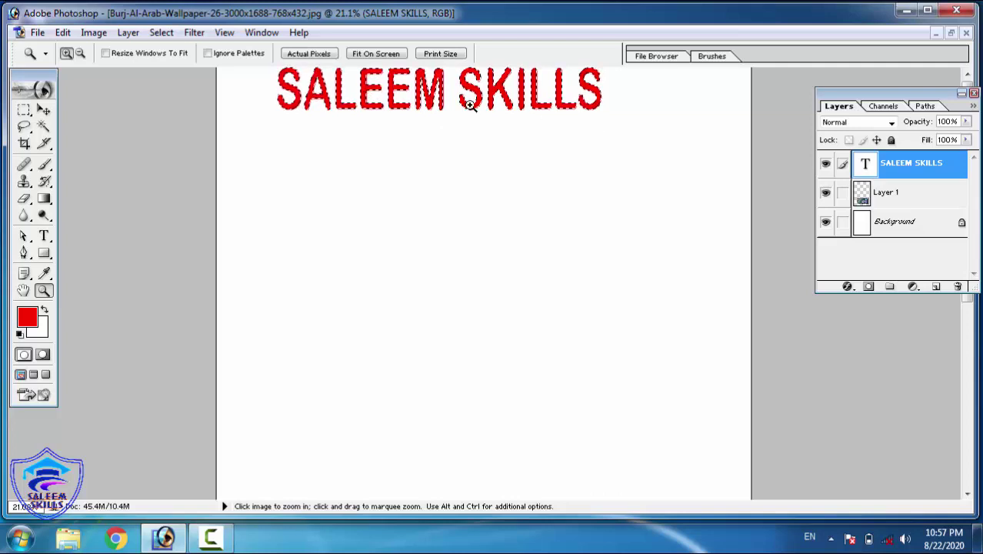
right_click(495, 192)
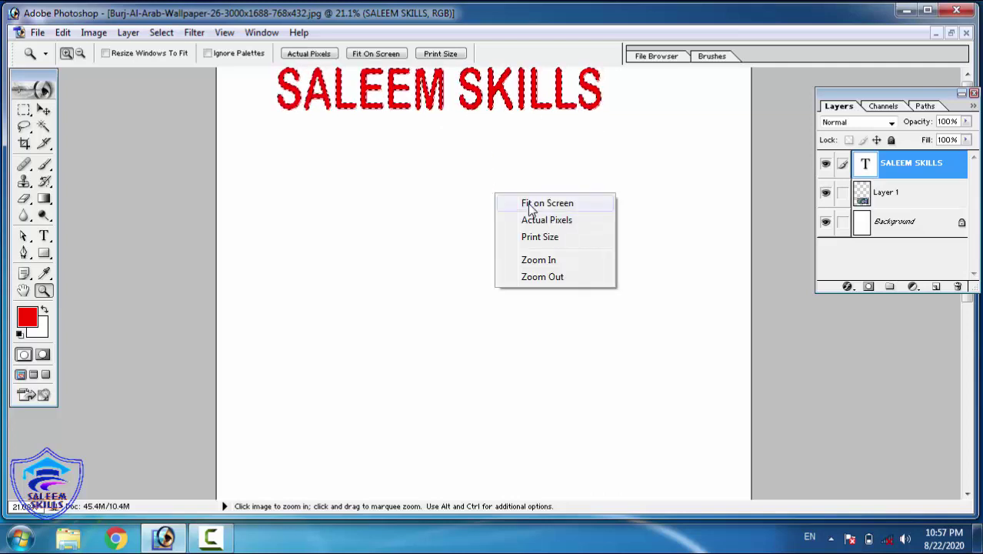
click(528, 205)
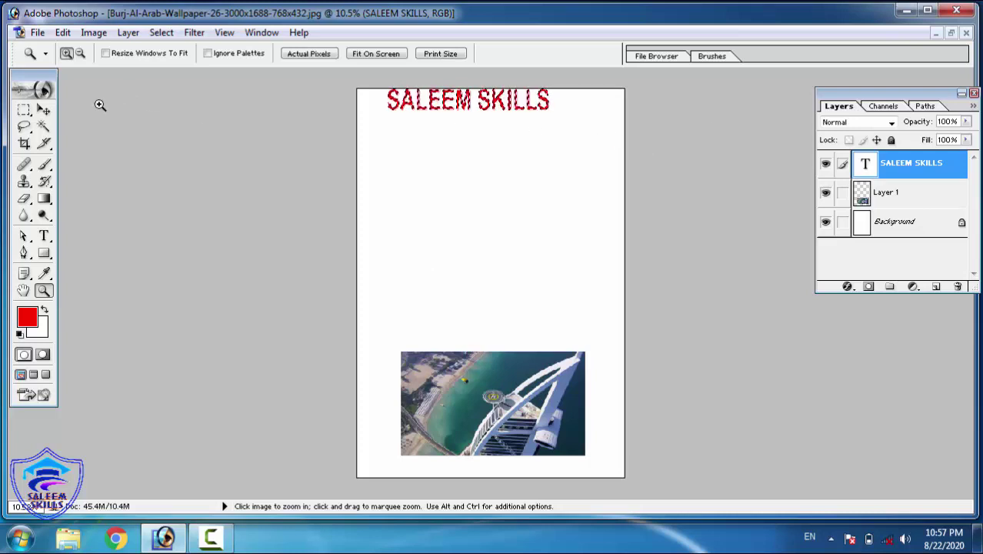
Step: Move the SALEEM SKILLS text down into the blank area above the photo and clear the selection
click(44, 110)
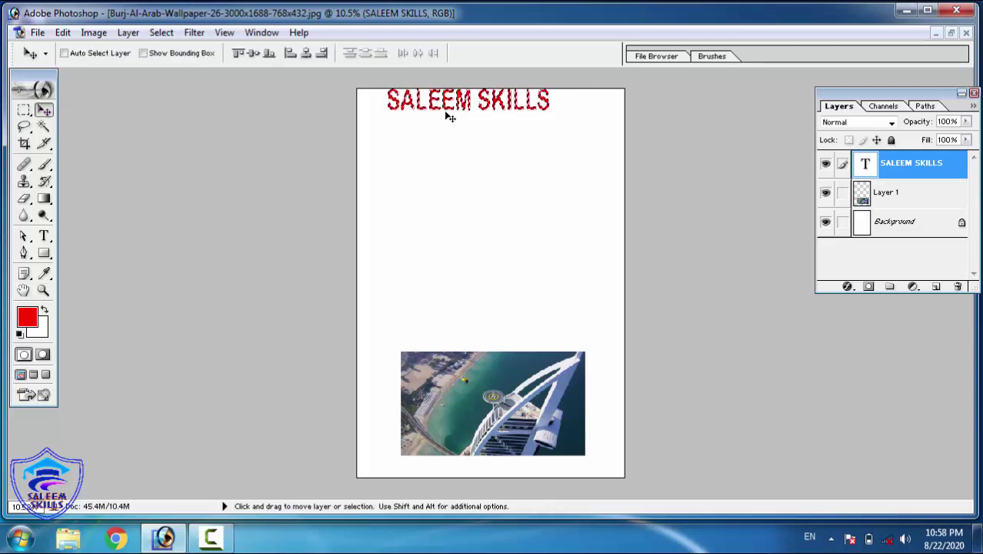
drag(444, 104, 473, 207)
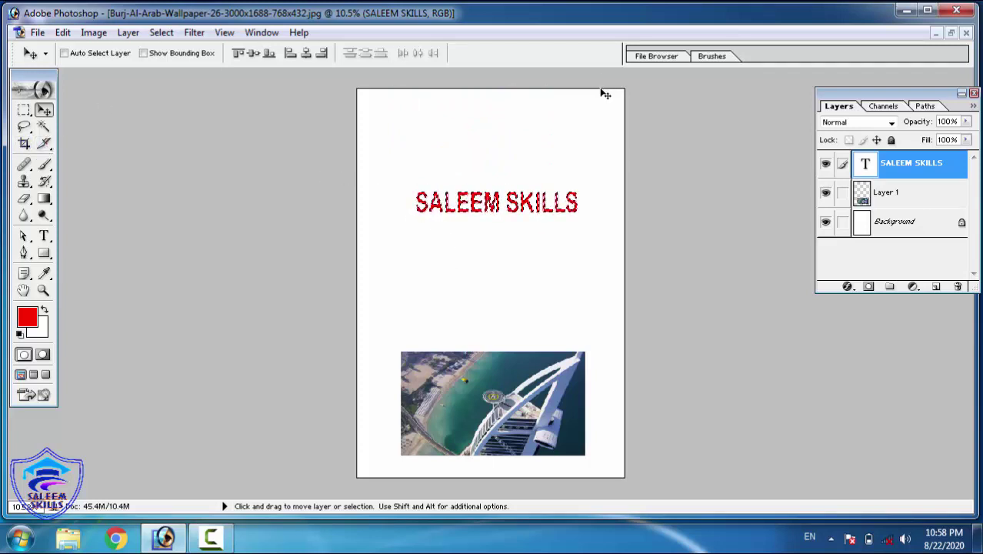
key(ctrl+d)
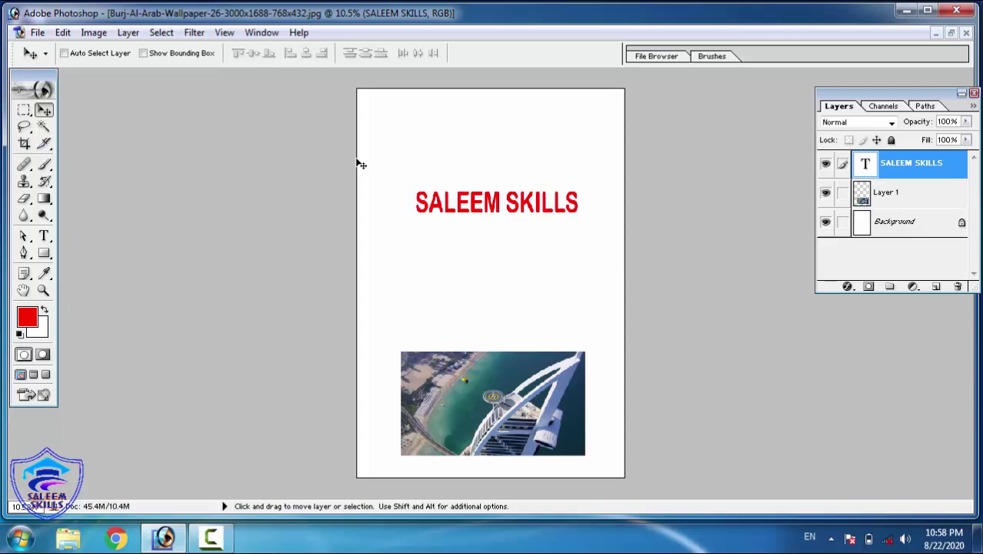
Step: Set the SALEEM SKILLS text's anti-aliasing to None and inspect the upper curve of its first letter S up close
click(44, 291)
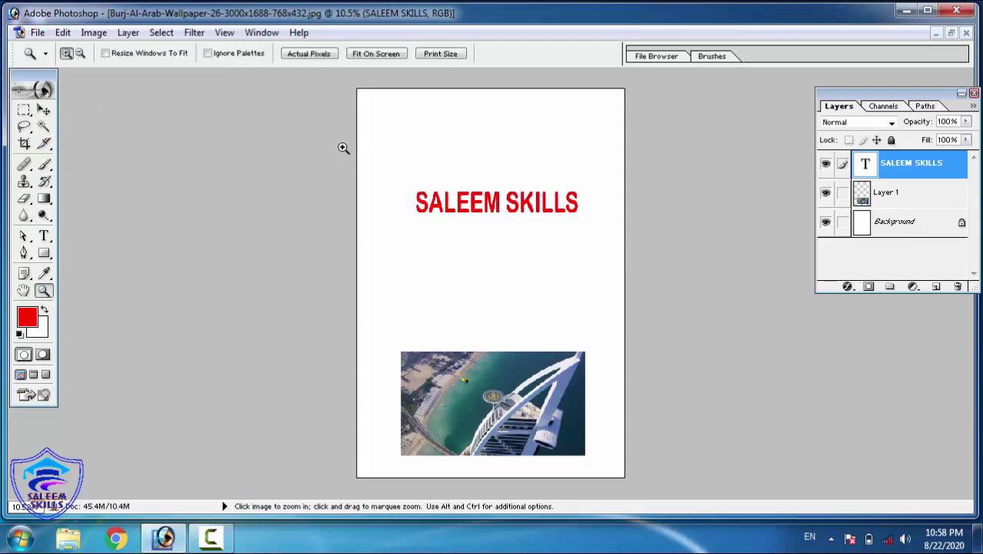
drag(340, 151, 664, 235)
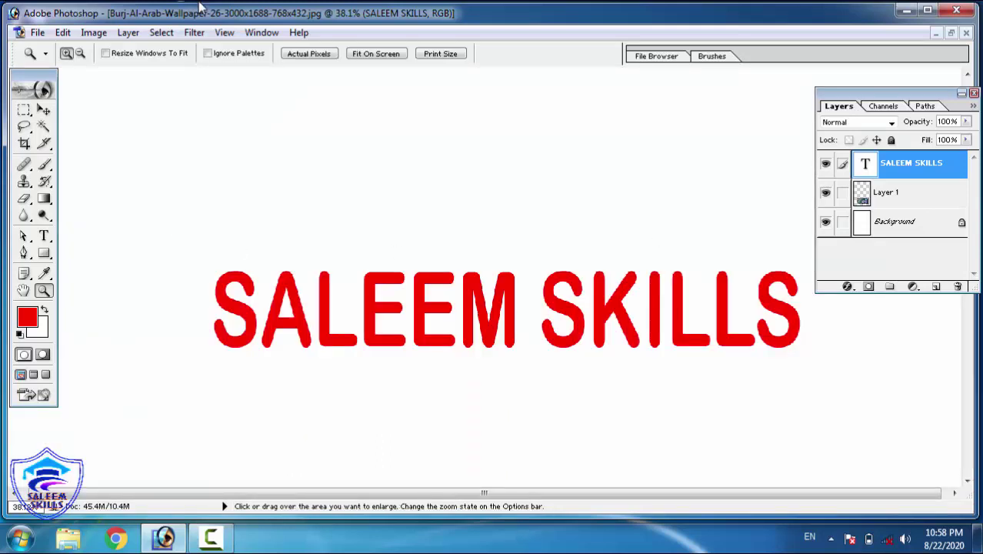
click(128, 32)
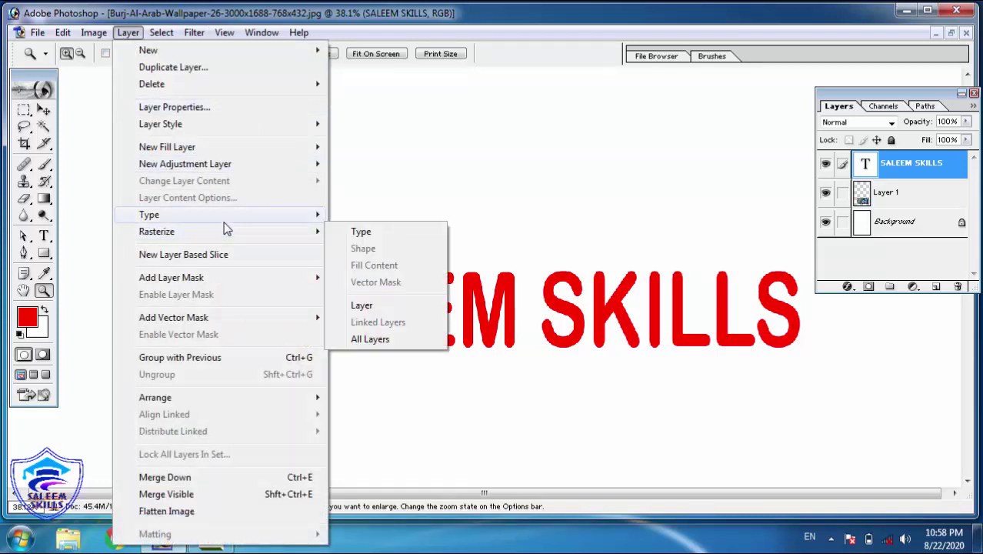
mouse_move(224, 222)
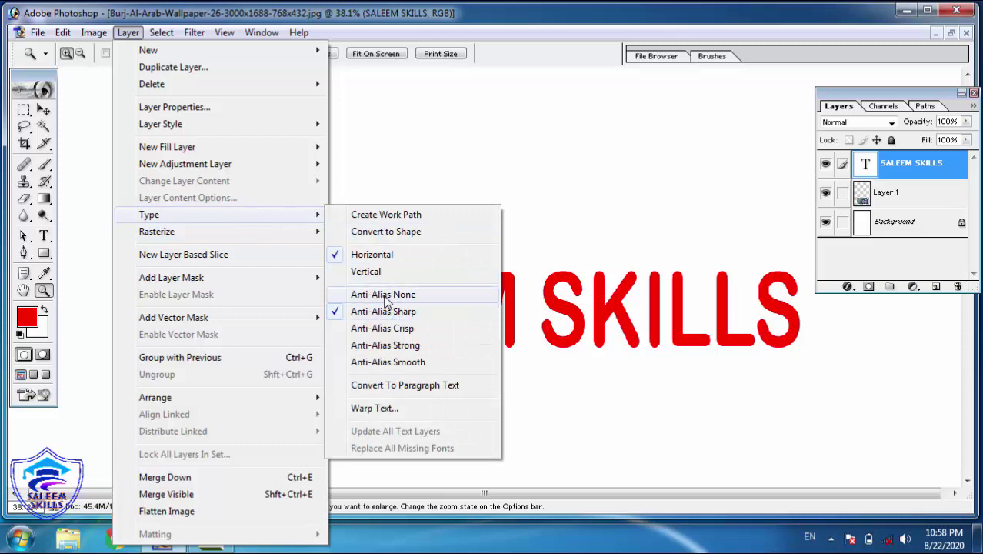
click(406, 300)
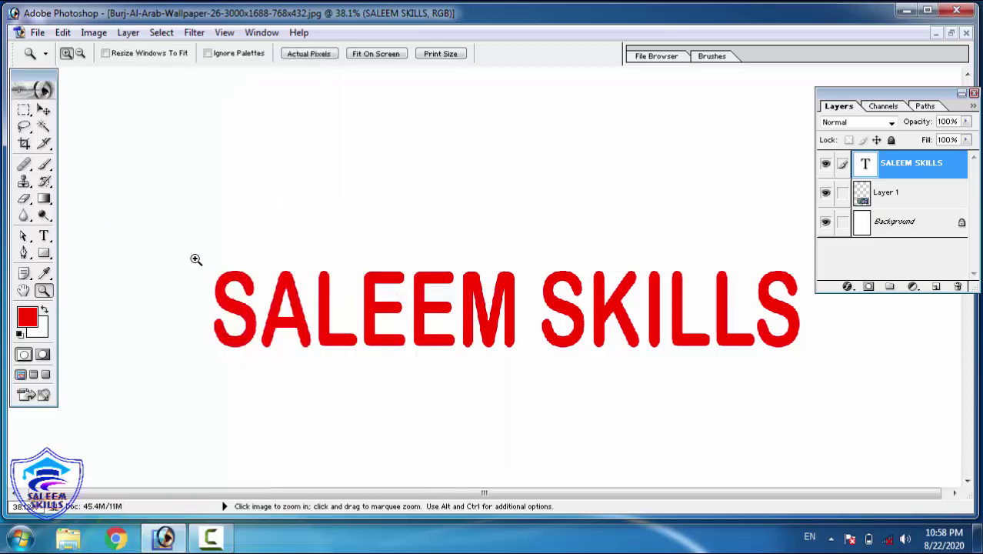
drag(196, 260, 352, 348)
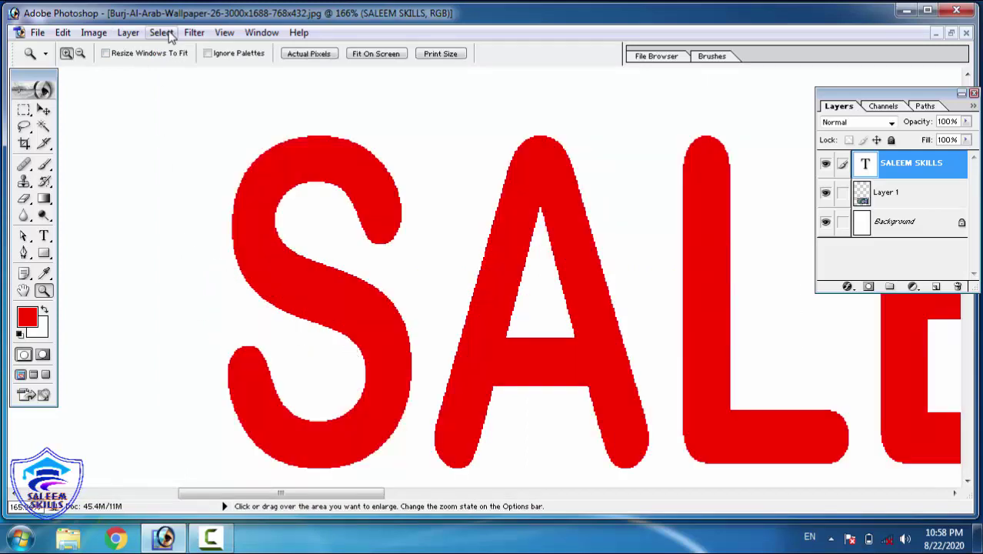
click(128, 32)
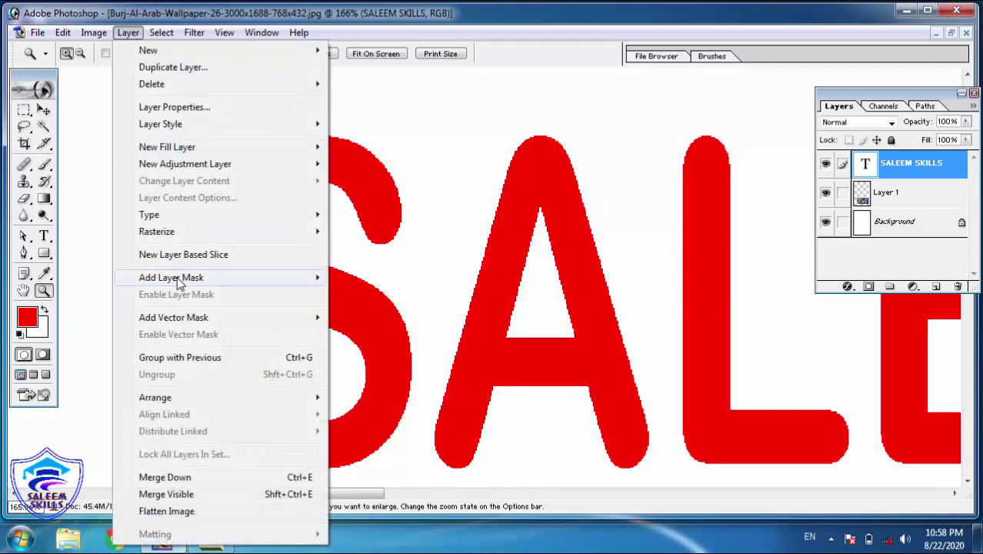
mouse_move(175, 214)
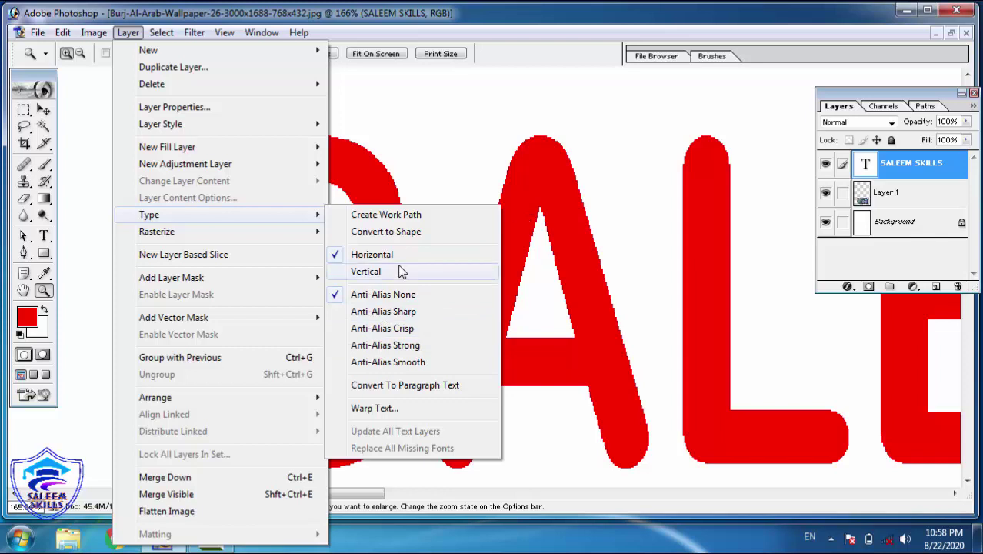
click(541, 176)
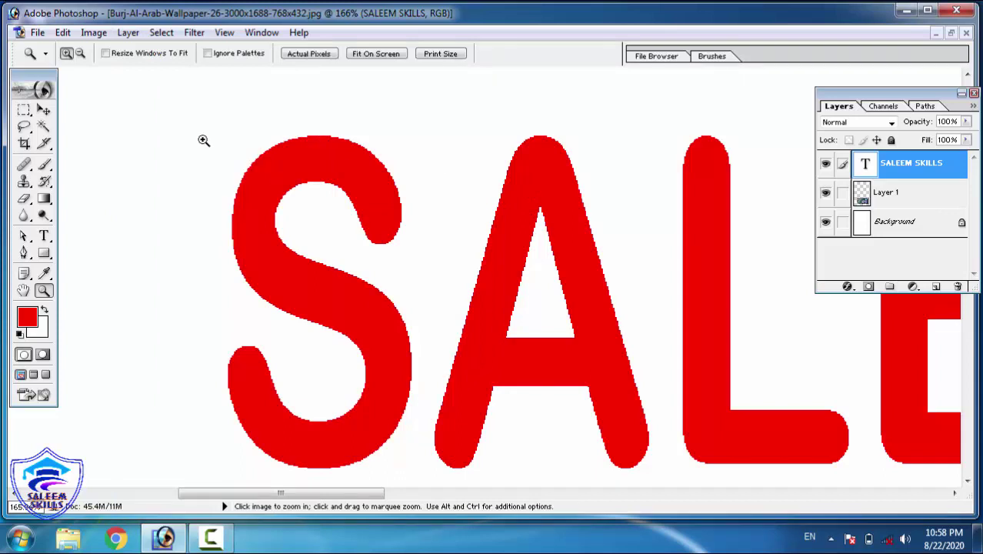
drag(204, 140, 410, 235)
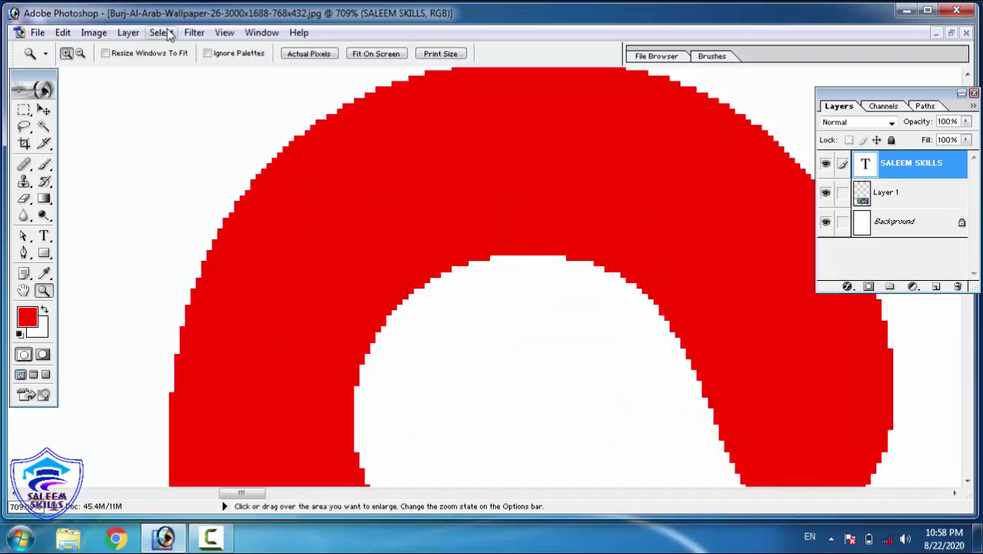
Step: Switch the SALEEM SKILLS text's anti-aliasing to Sharp
click(128, 32)
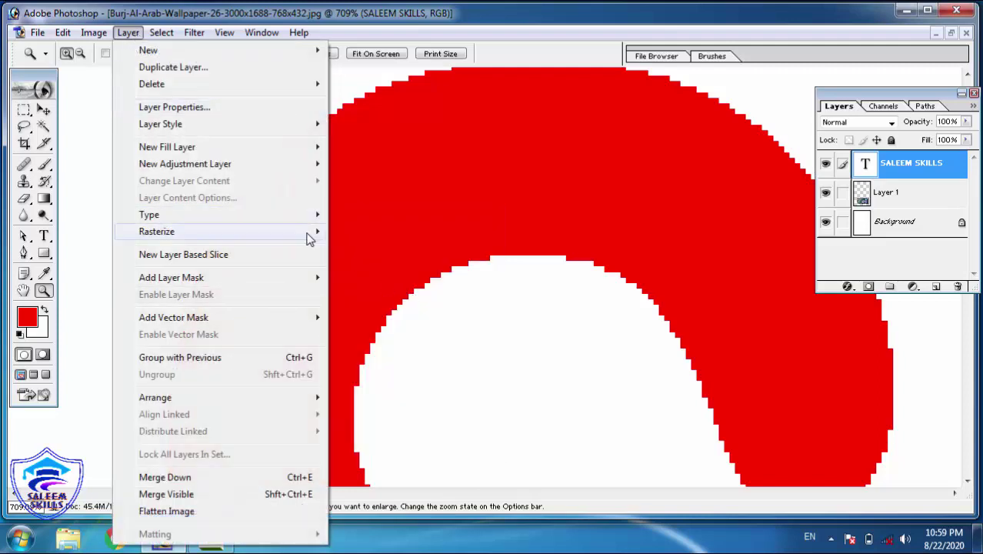
mouse_move(304, 229)
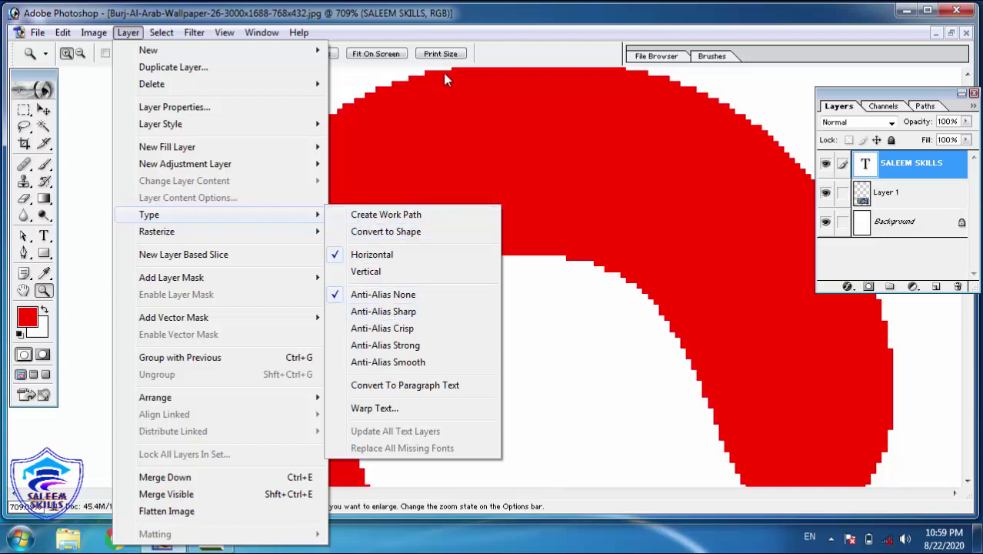
click(392, 313)
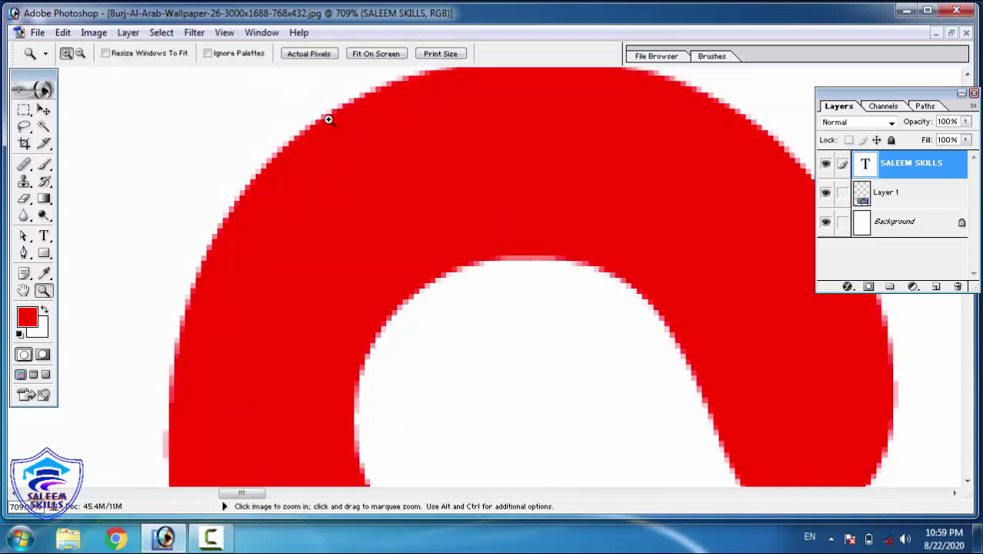
Step: Change the anti-aliasing of the SALEEM SKILLS text layer to Crisp
click(100, 32)
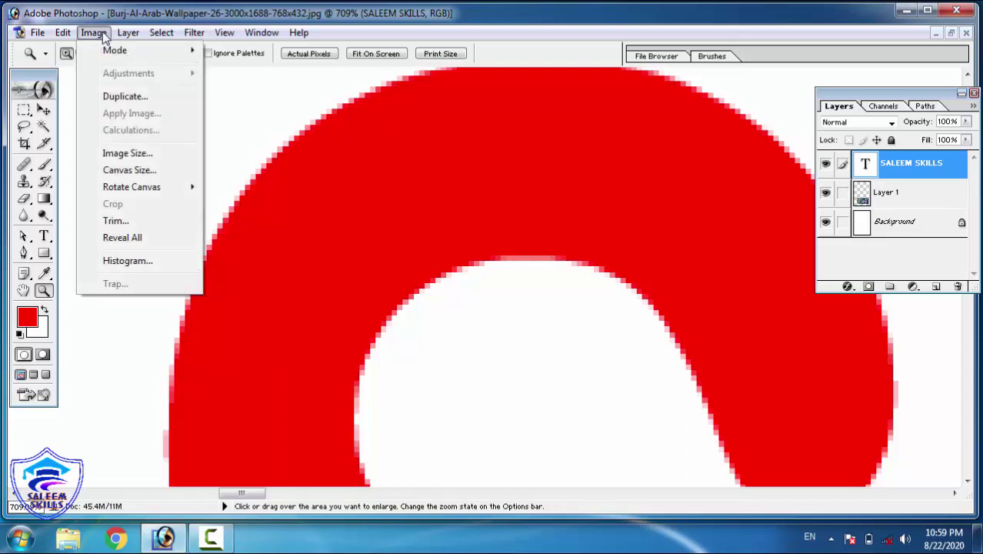
click(102, 32)
click(121, 34)
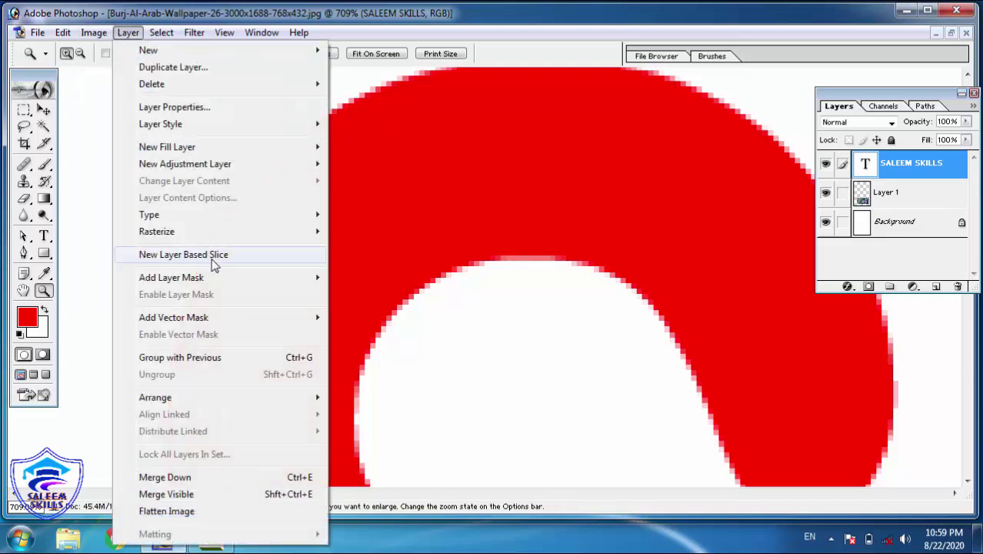
mouse_move(248, 218)
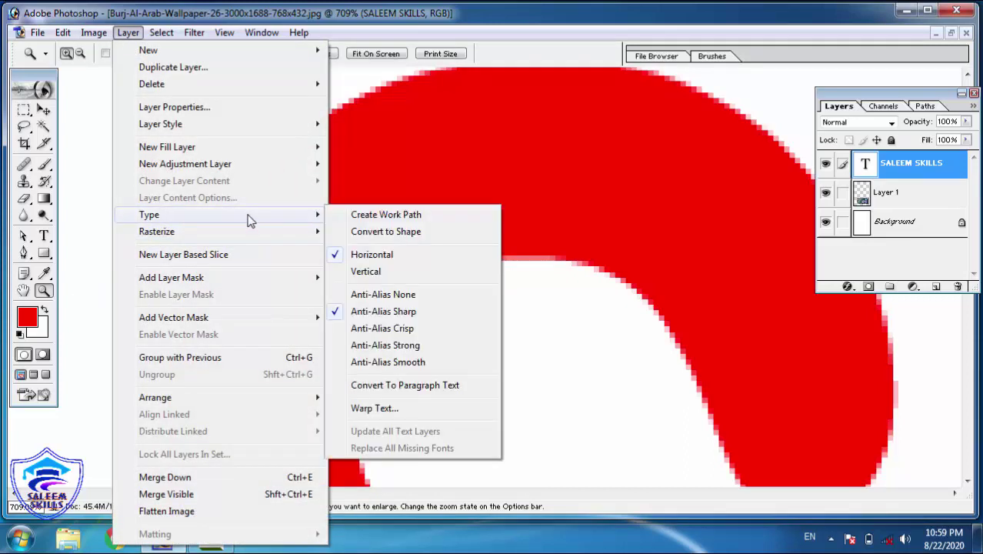
click(408, 328)
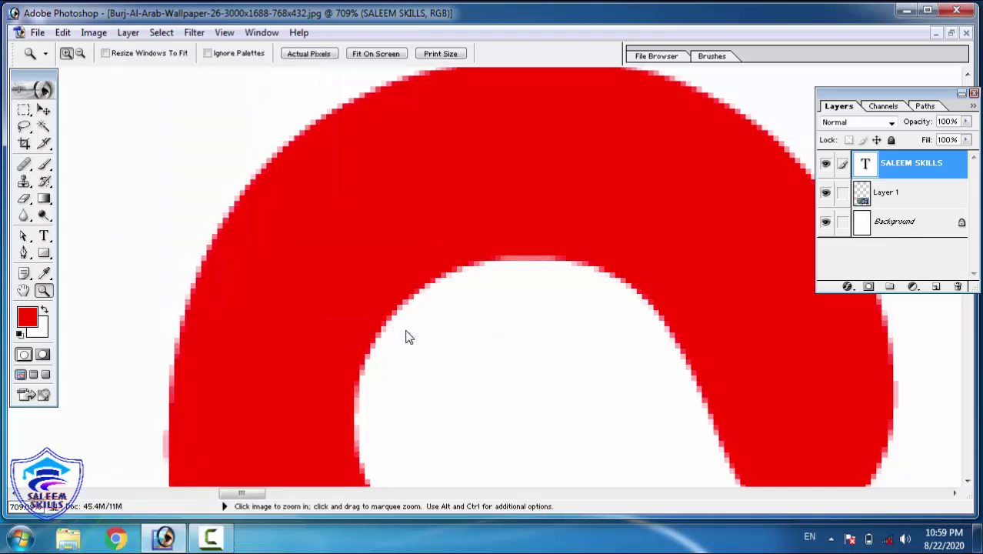
Step: Set the anti-aliasing of the SALEEM SKILLS text to Strong
click(128, 33)
mouse_move(215, 230)
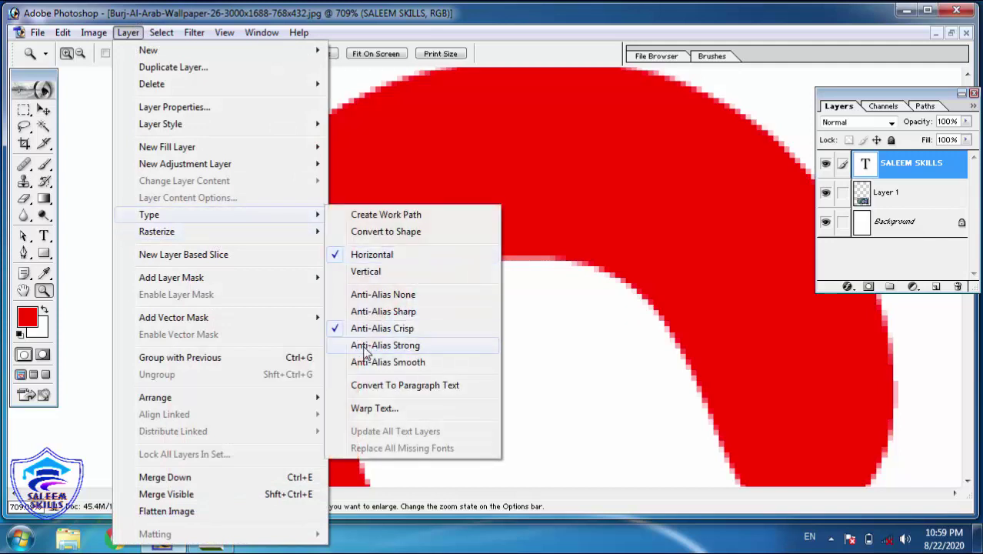
click(364, 349)
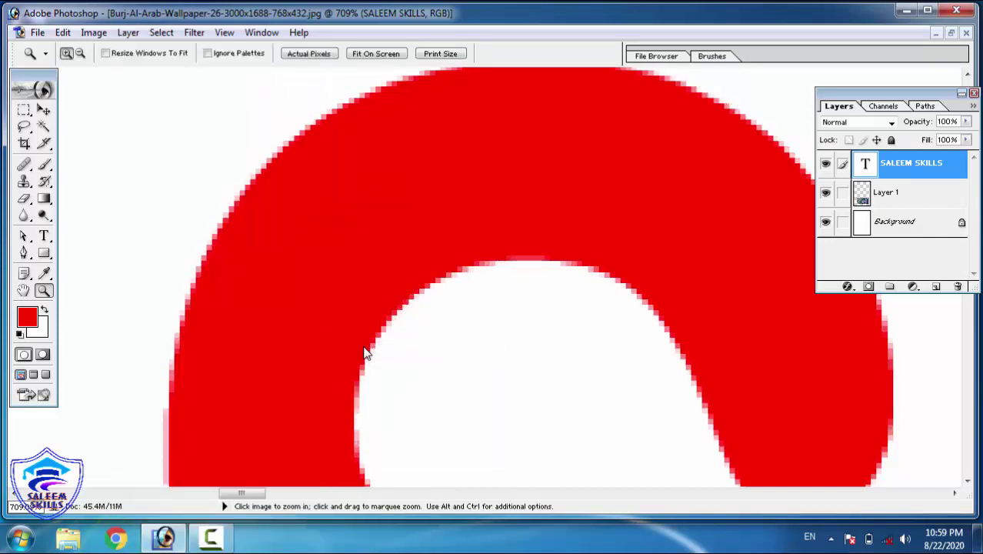
Step: Turn the SALEEM SKILLS text's anti-aliasing back to None for comparison with the smoothed edges
click(125, 31)
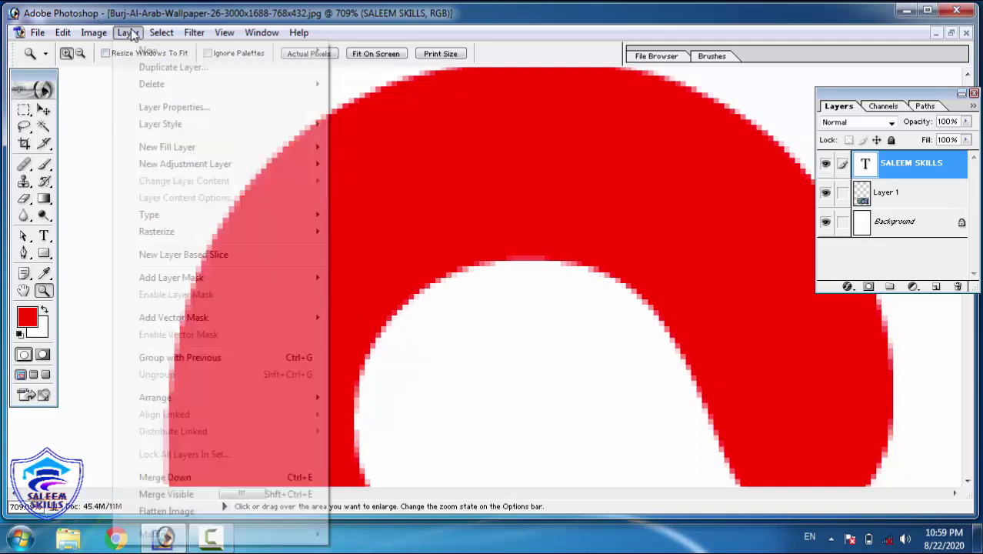
mouse_move(239, 214)
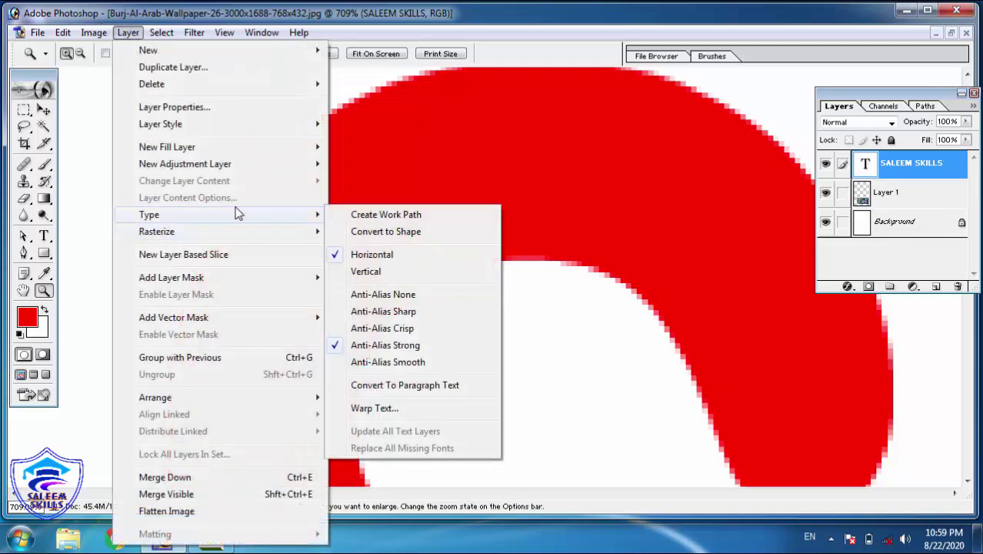
click(452, 303)
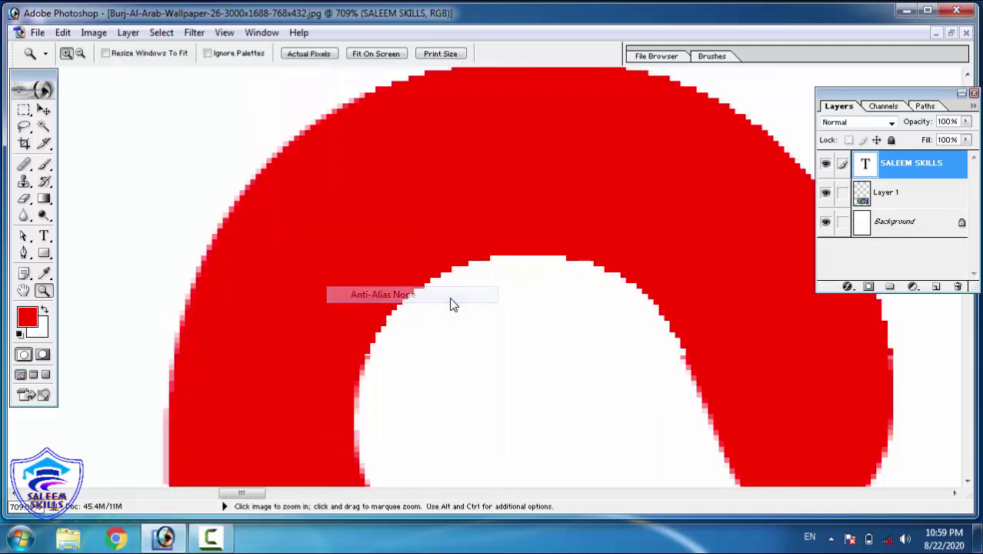
Step: Reapply Strong anti-aliasing to the SALEEM SKILLS text, and undo it to compare the letter edges
click(121, 33)
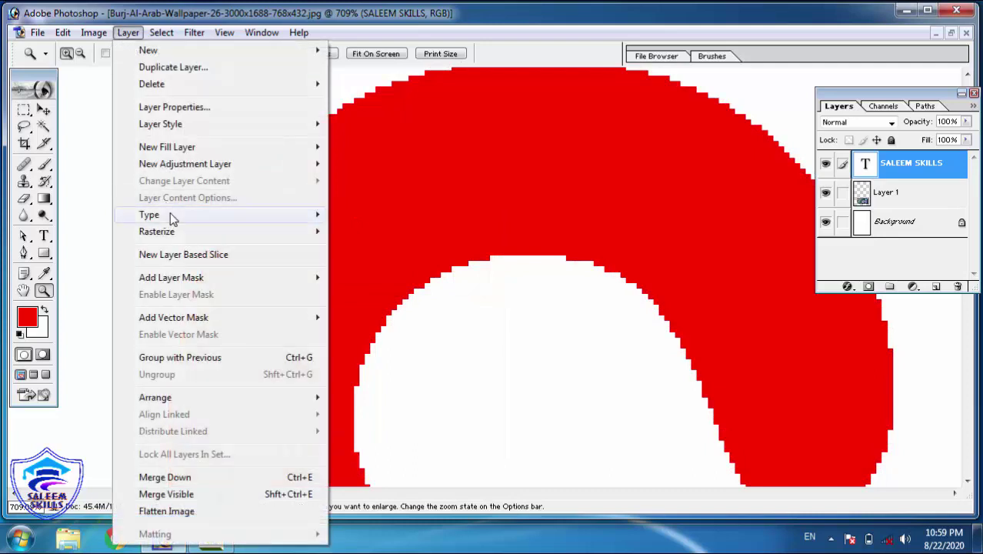
mouse_move(172, 217)
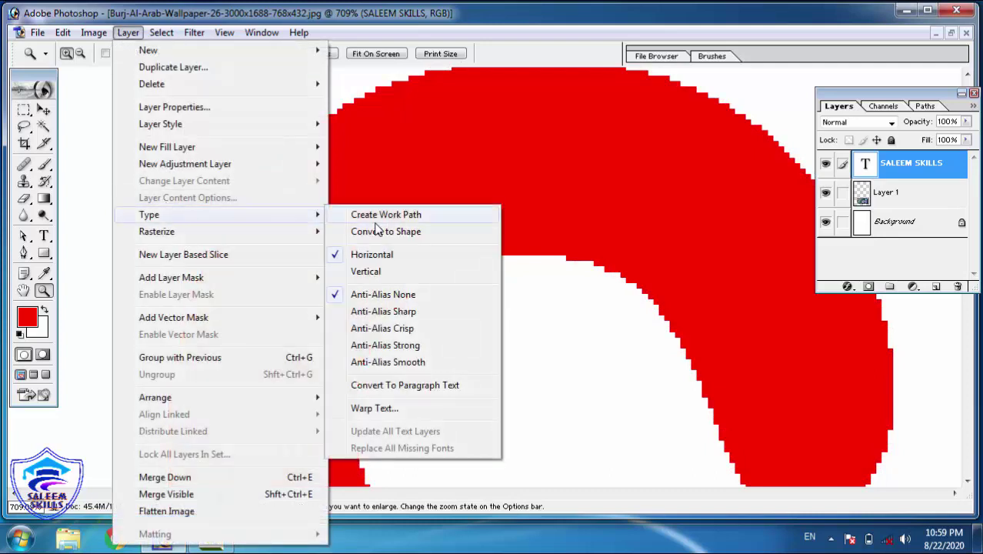
click(389, 347)
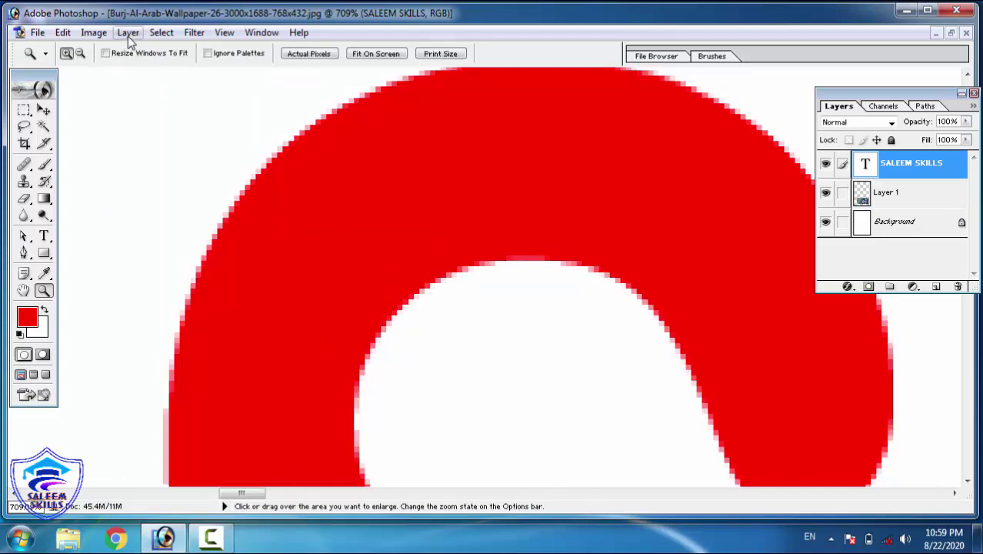
key(ctrl+z)
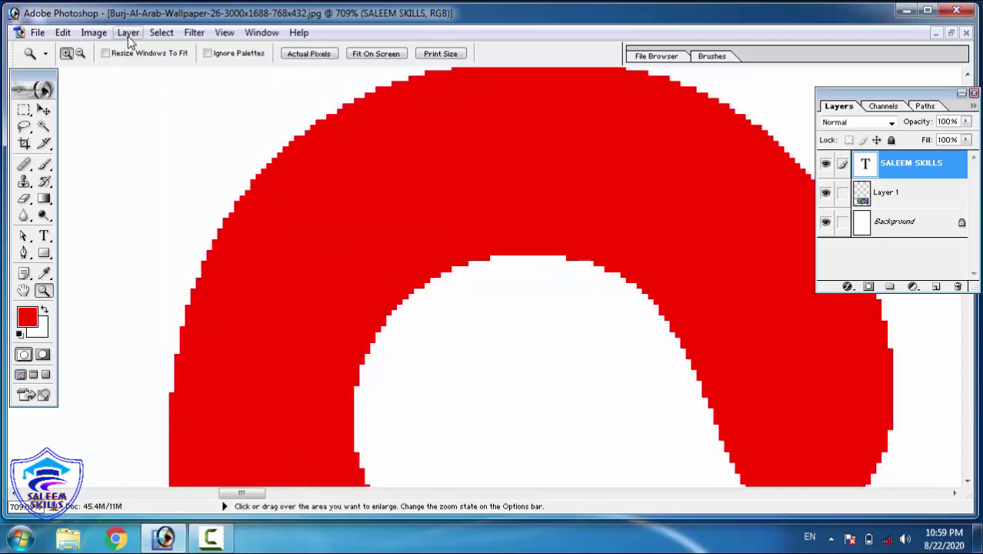
Step: Apply Smooth anti-aliasing to the SALEEM SKILLS text layer
click(127, 36)
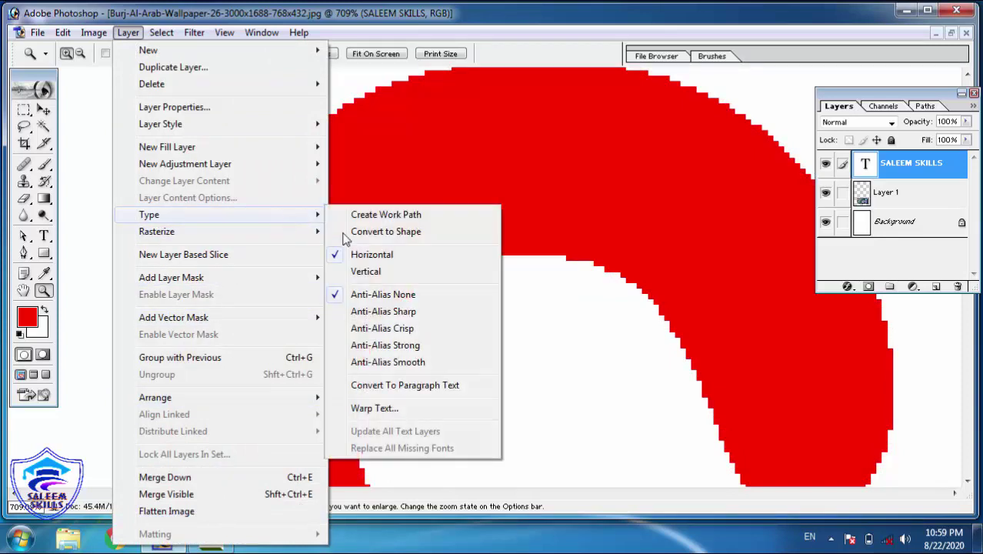
click(397, 363)
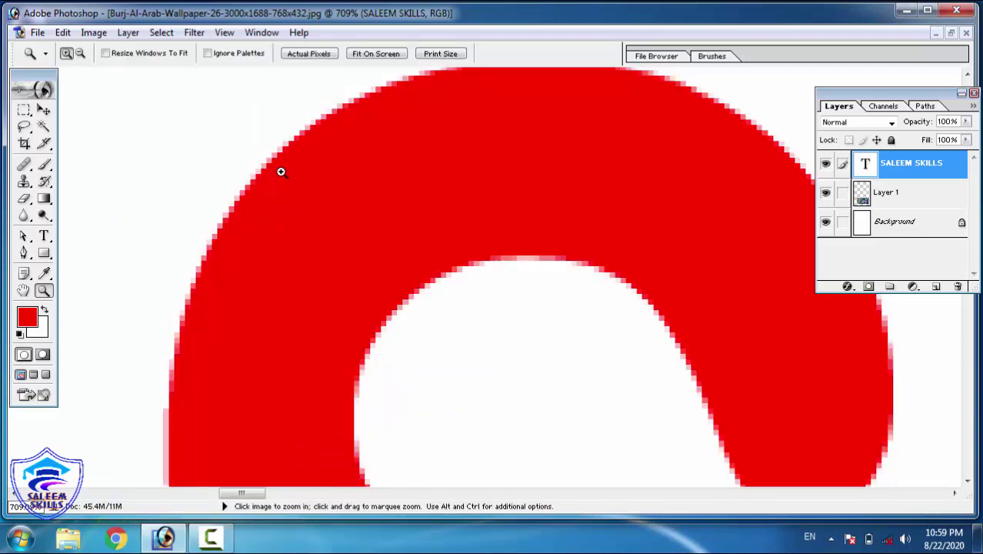
click(129, 31)
mouse_move(220, 231)
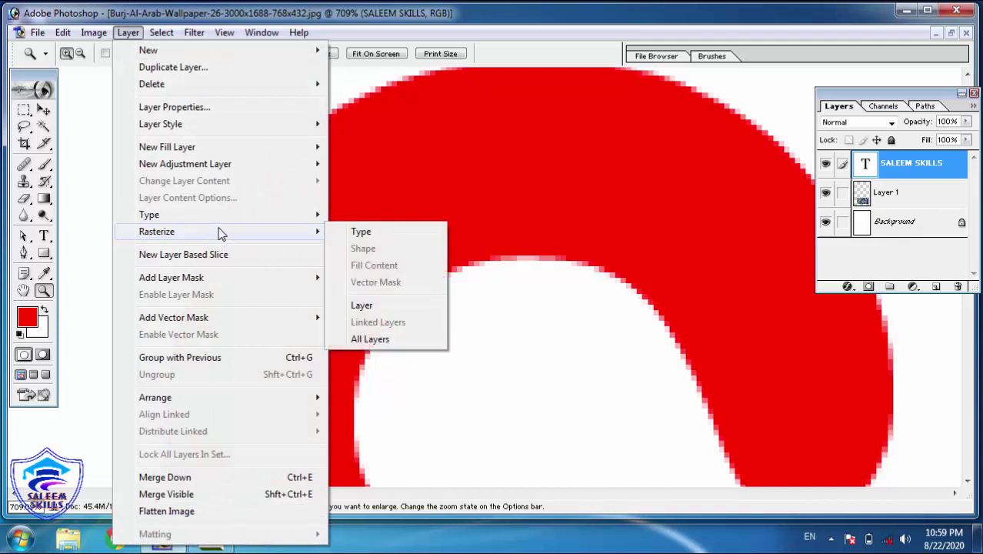
mouse_move(242, 220)
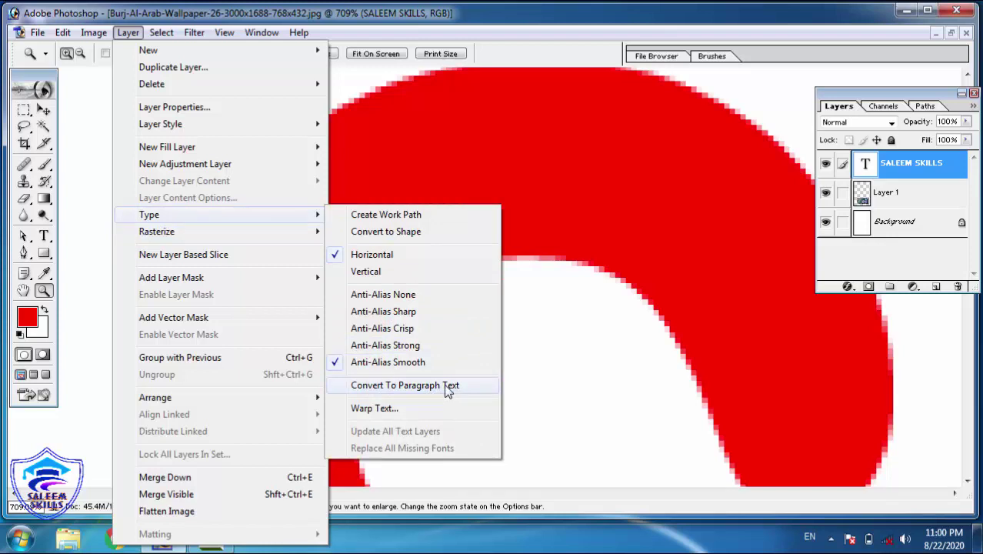
click(531, 188)
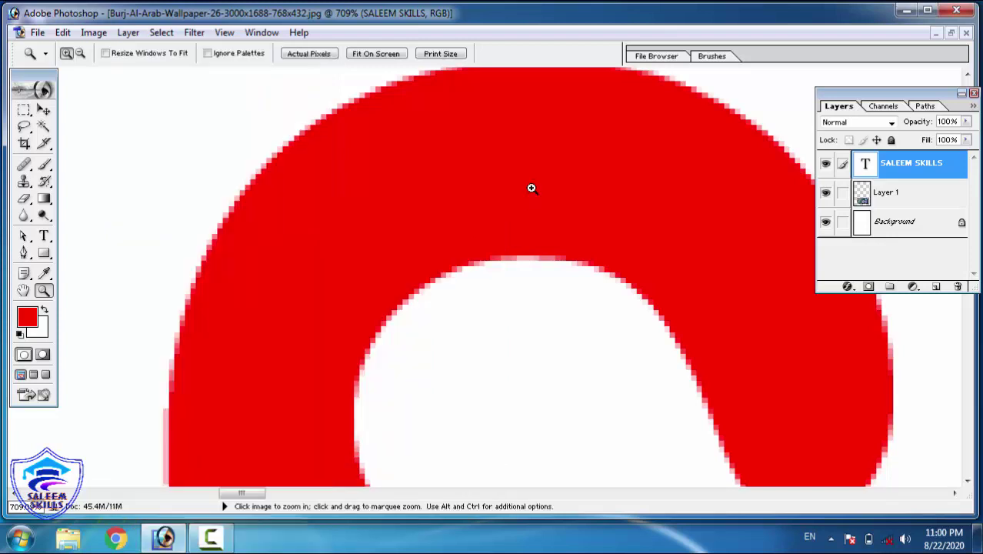
Step: Frame the whole SALEEM SKILLS heading in the view and move the Layers palette up clear of the last letter
right_click(498, 189)
click(558, 204)
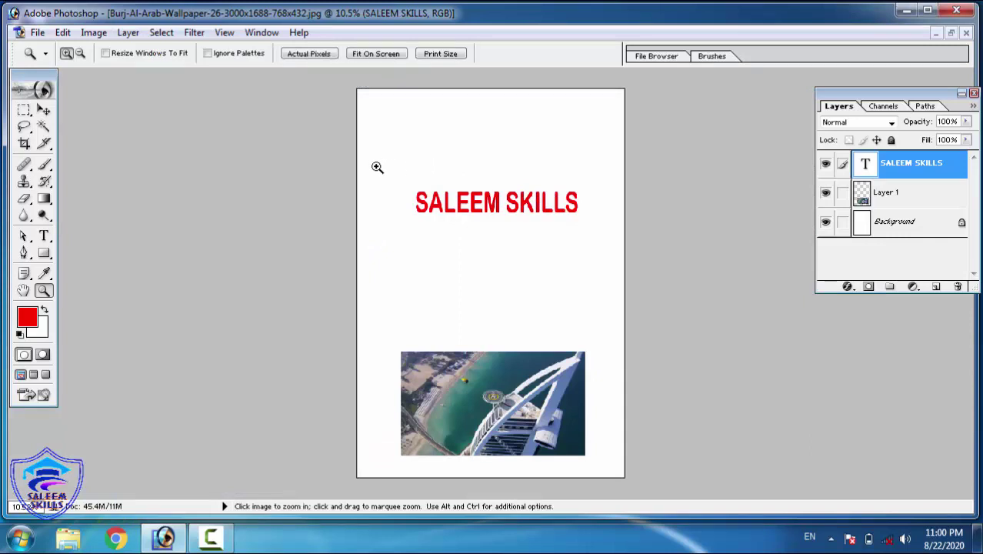
drag(377, 167, 564, 225)
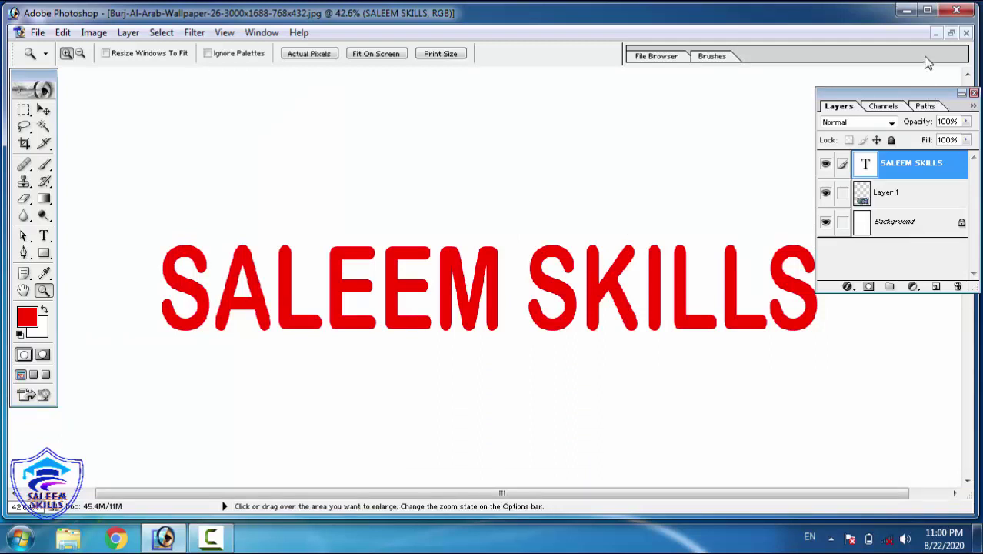
drag(926, 94, 925, 54)
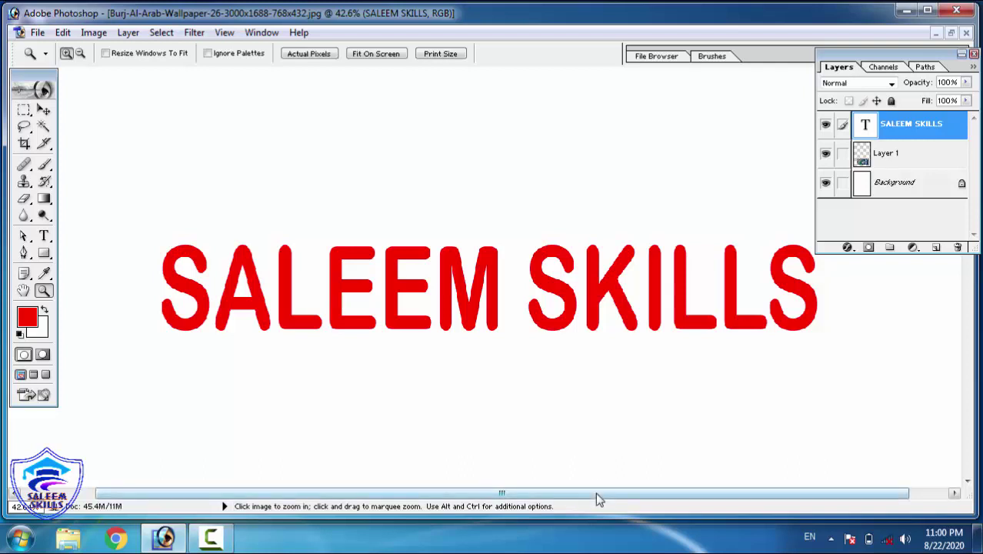
drag(598, 493, 611, 494)
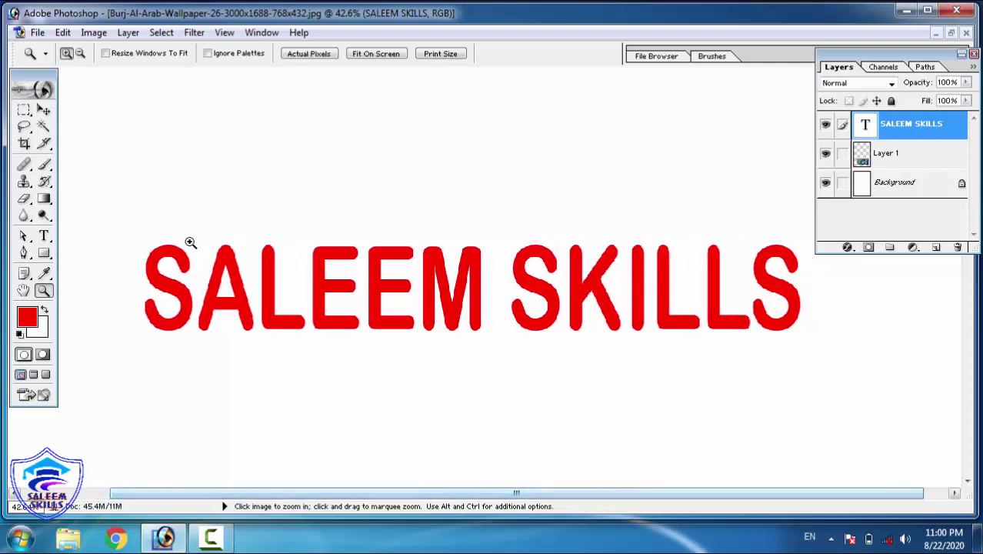
Step: Convert the SALEEM SKILLS point text to paragraph text
click(43, 111)
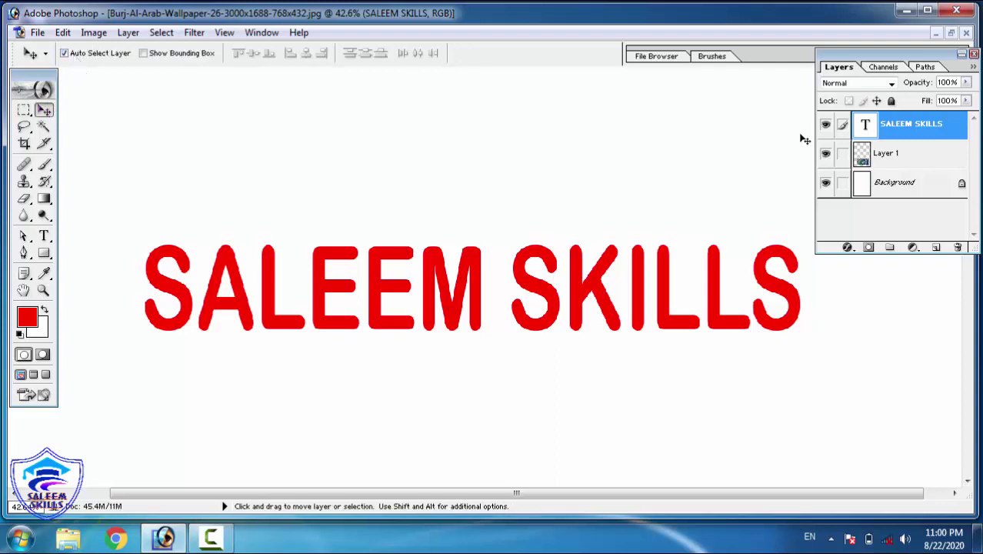
click(126, 34)
mouse_move(209, 316)
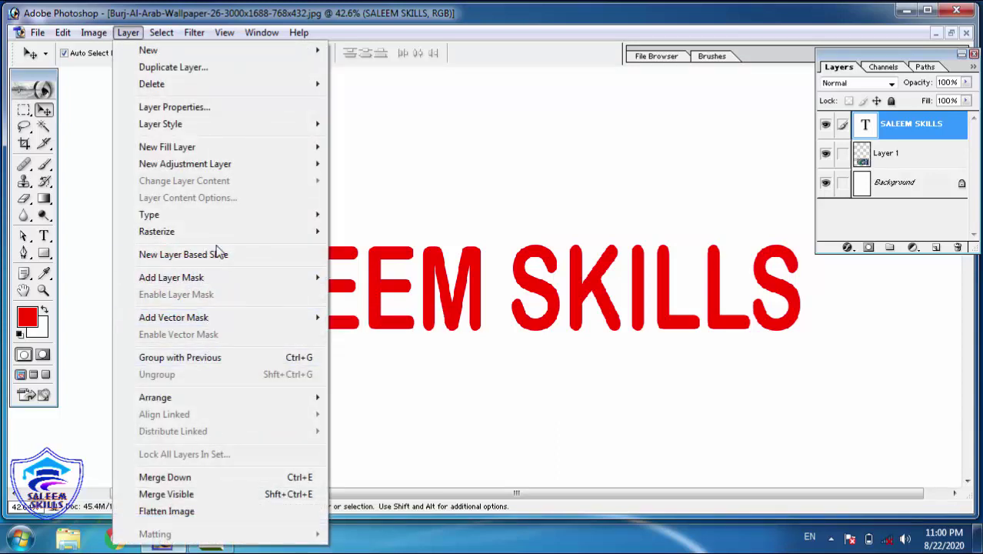
mouse_move(253, 218)
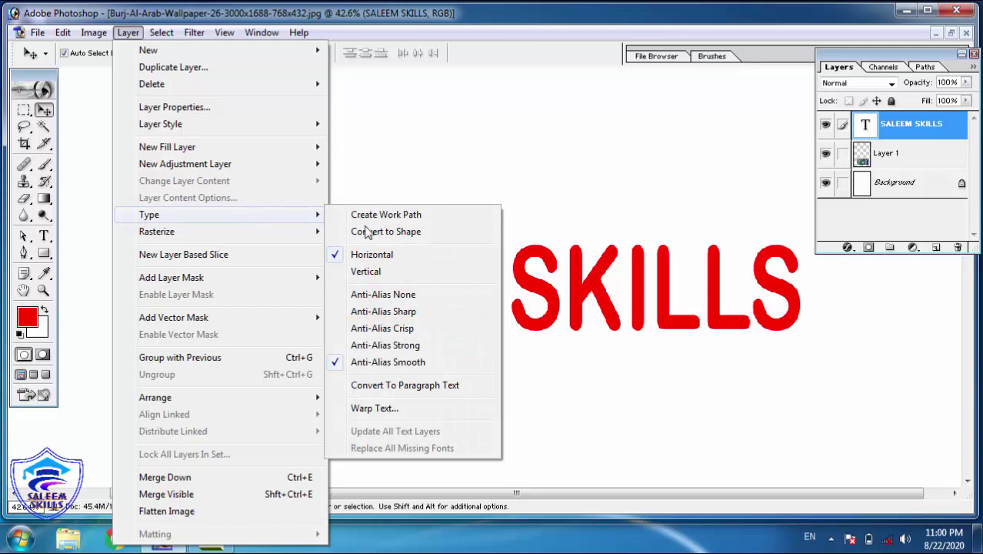
click(459, 392)
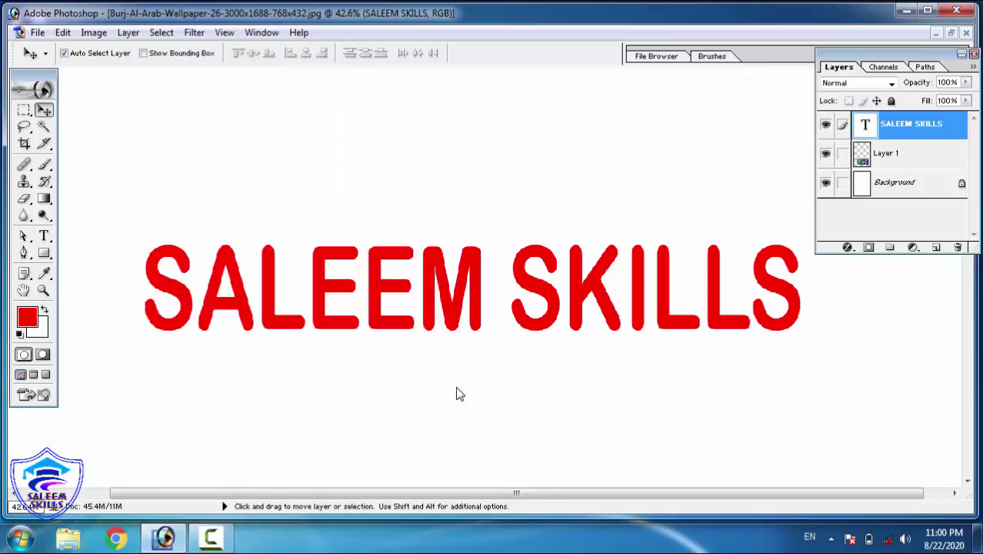
Step: Load the SALEEM SKILLS lettering as a selection, convert the layer back to point text and deselect
ctrl+click(937, 124)
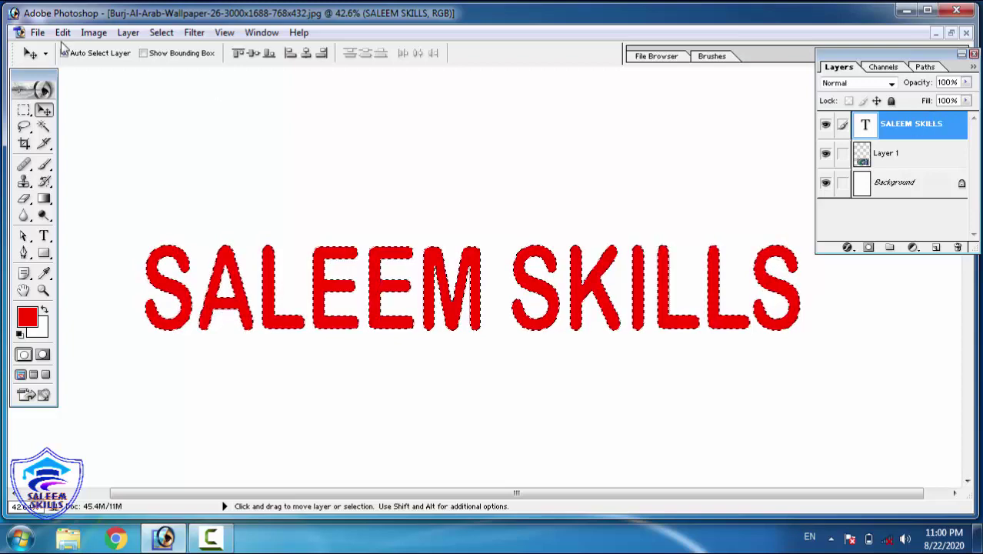
click(128, 32)
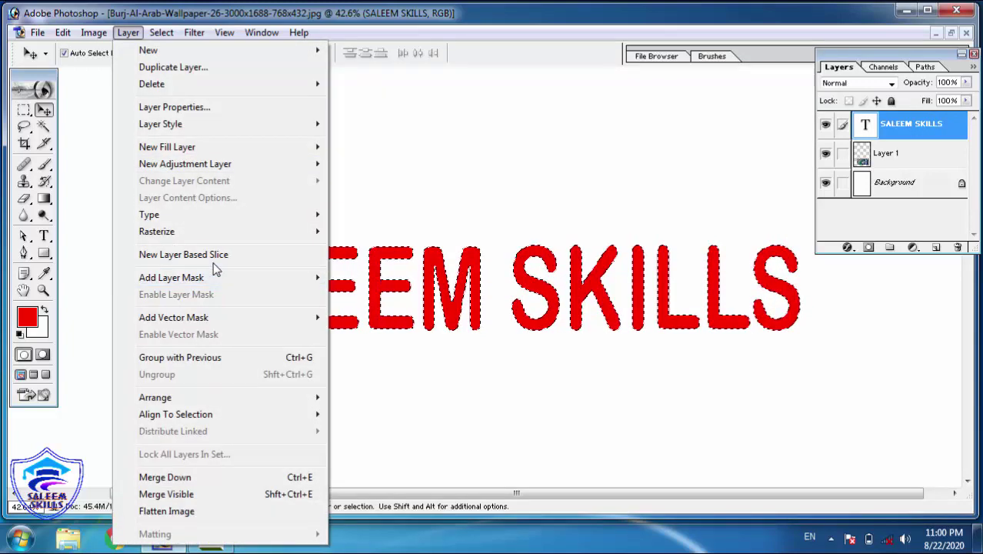
mouse_move(216, 221)
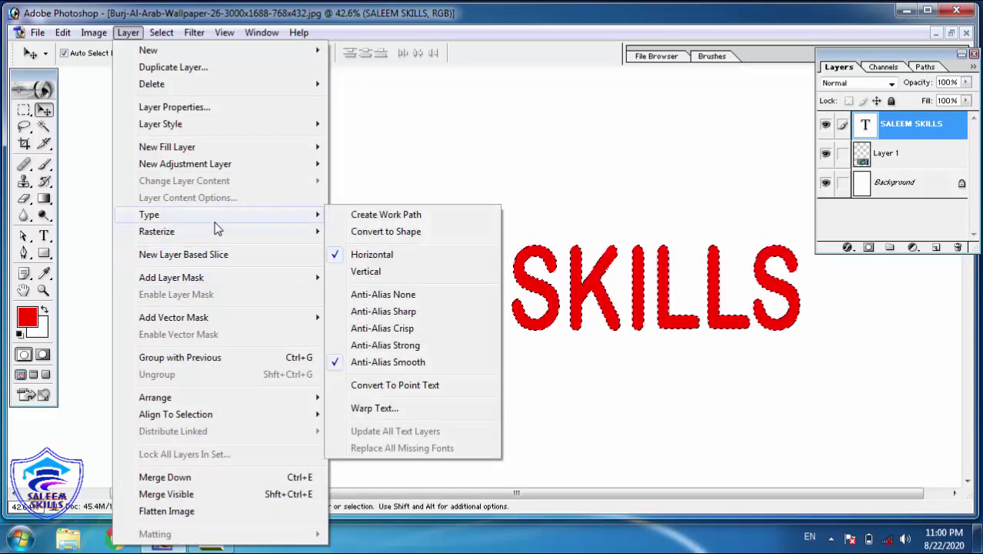
click(428, 391)
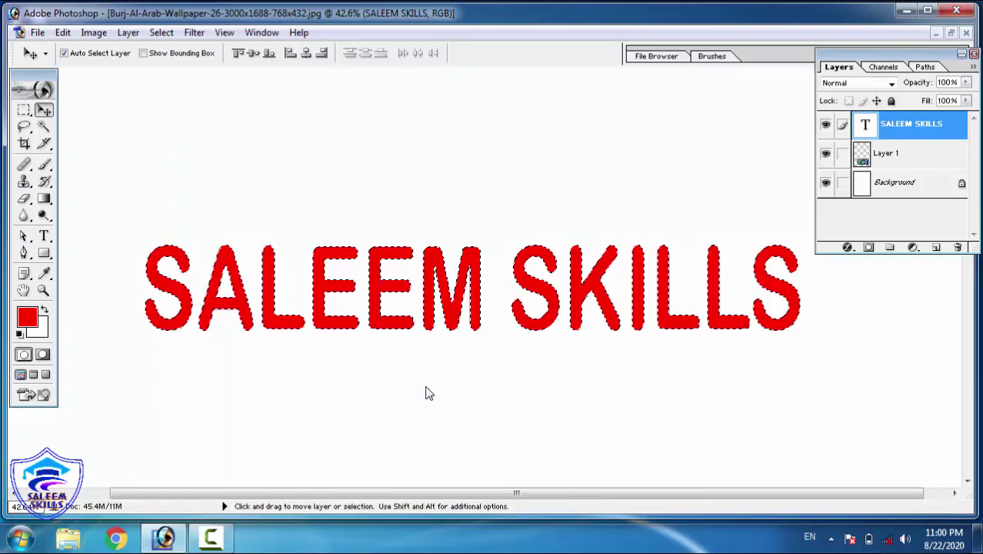
key(ctrl+d)
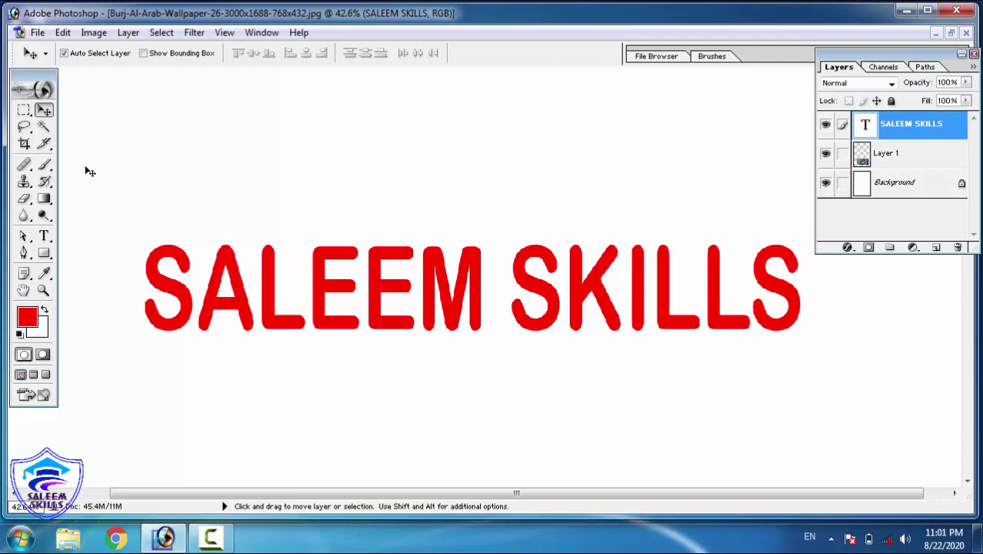
Step: Show the Move tool's bounding box around the SALEEM SKILLS text
click(44, 236)
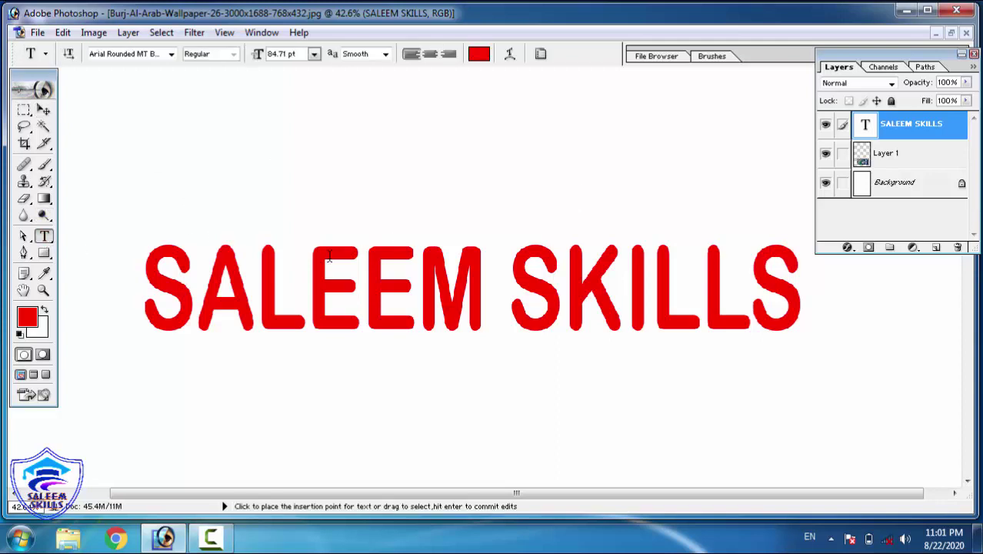
key(v)
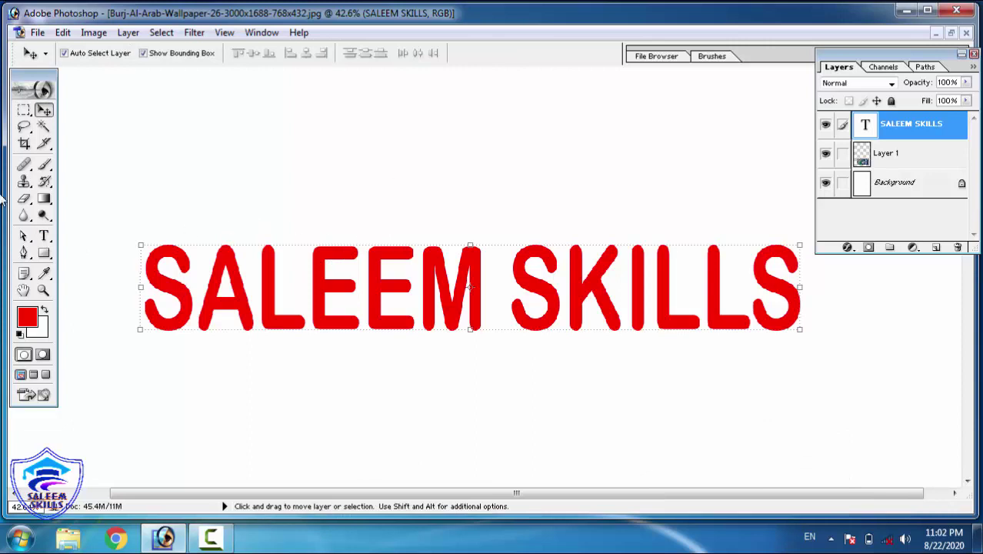
click(130, 37)
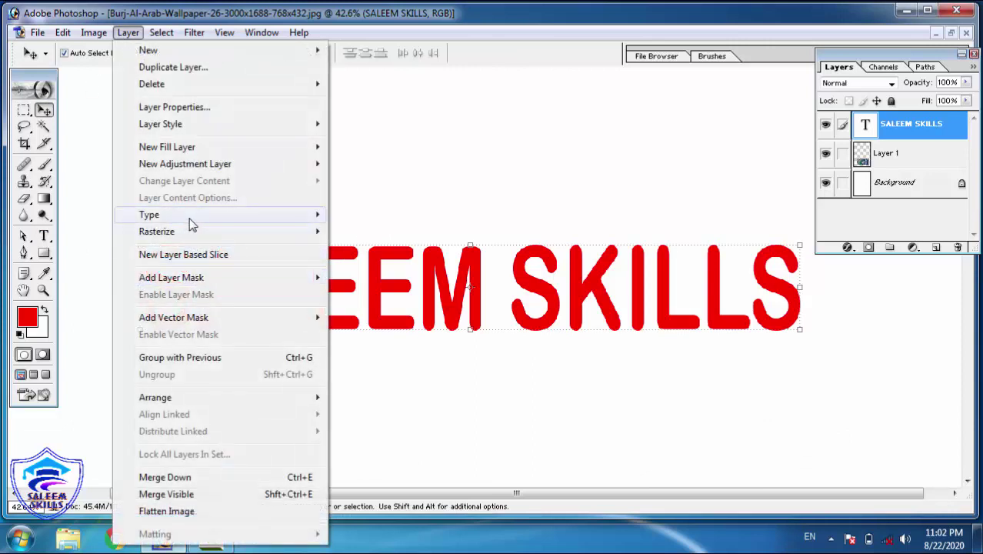
mouse_move(189, 218)
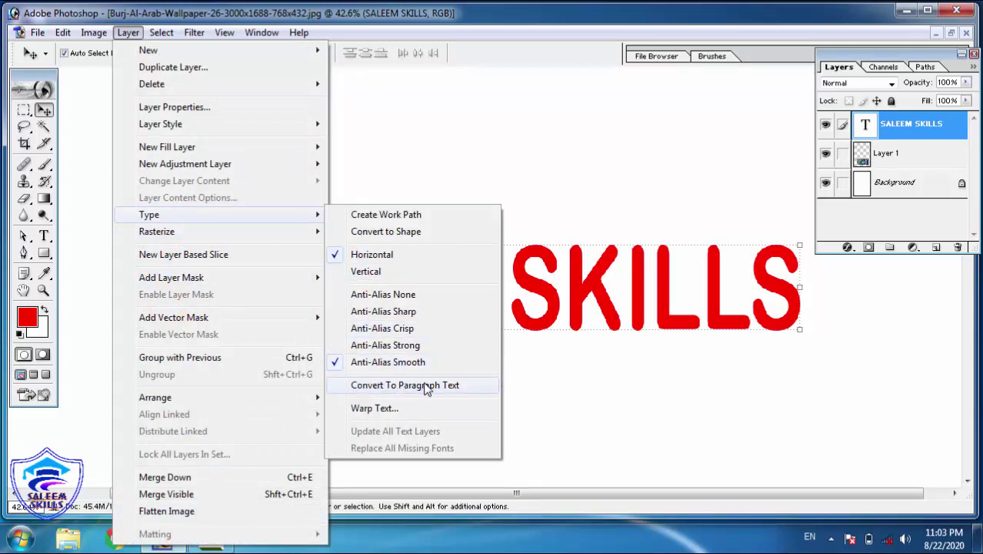
click(612, 359)
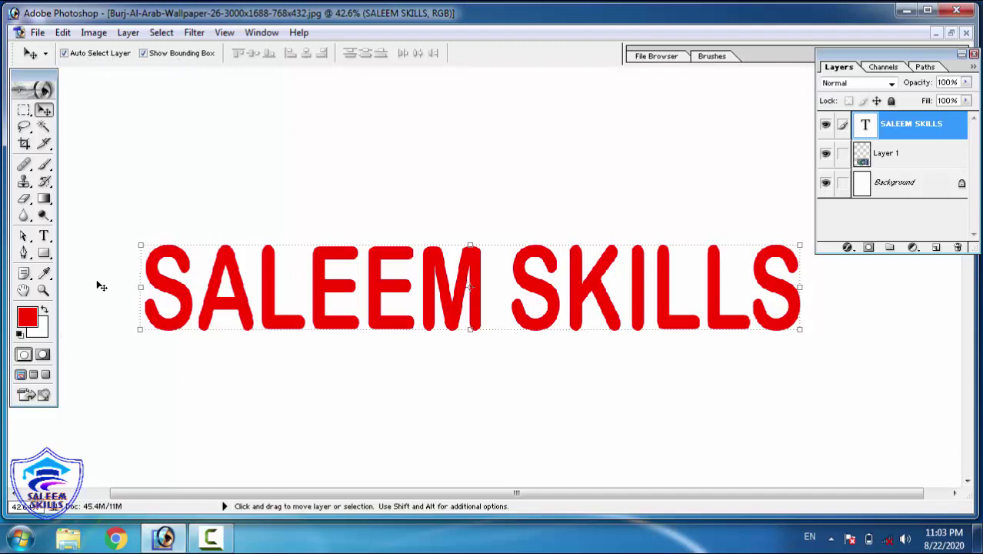
Step: Convert the SALEEM SKILLS layer to paragraph text with its bounding box shown
click(128, 32)
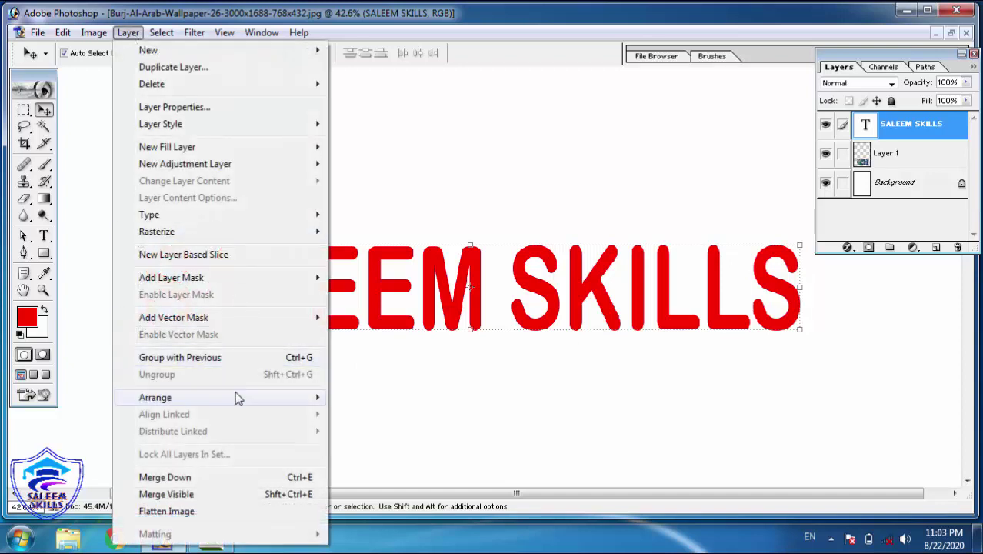
mouse_move(241, 215)
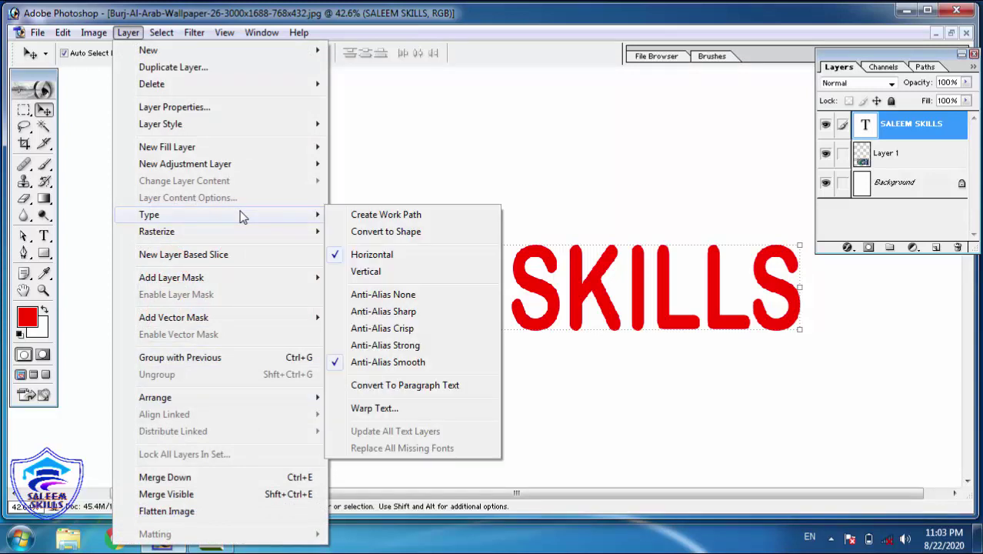
click(427, 386)
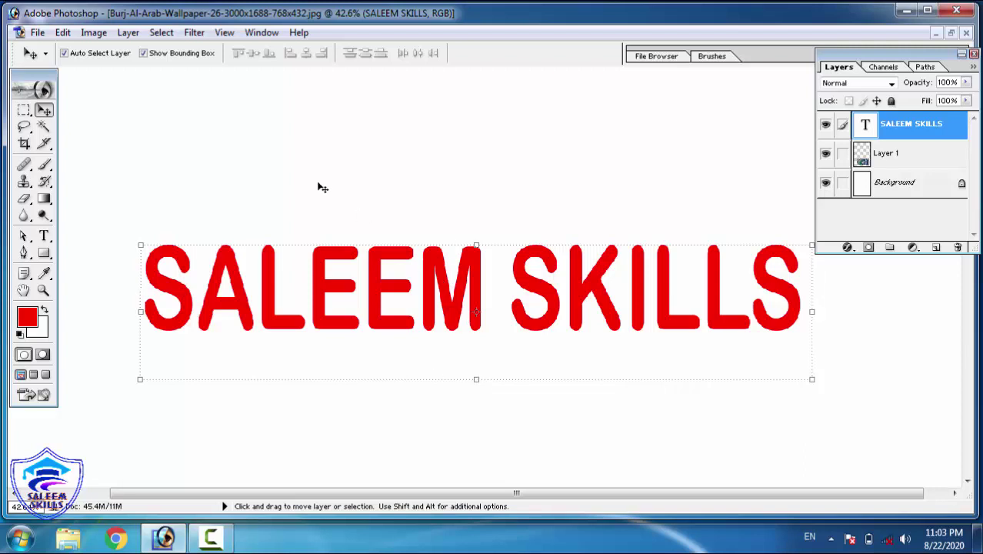
Step: Convert the SALEEM SKILLS paragraph text back to point text
click(123, 33)
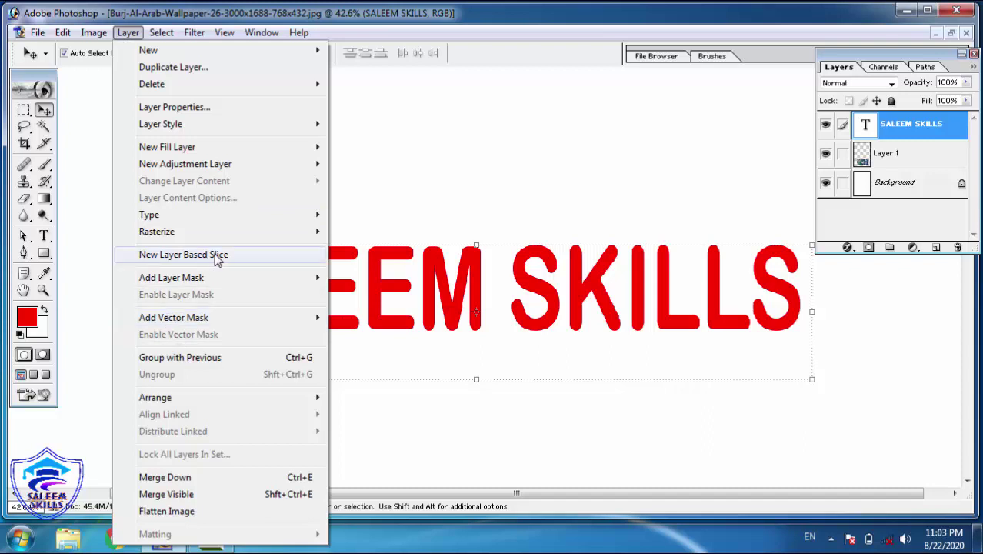
mouse_move(213, 222)
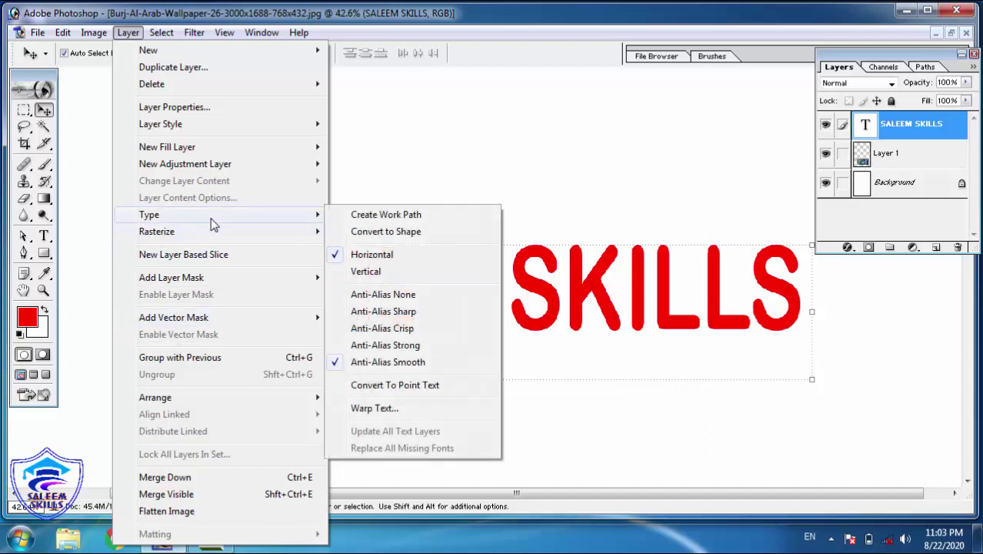
click(383, 386)
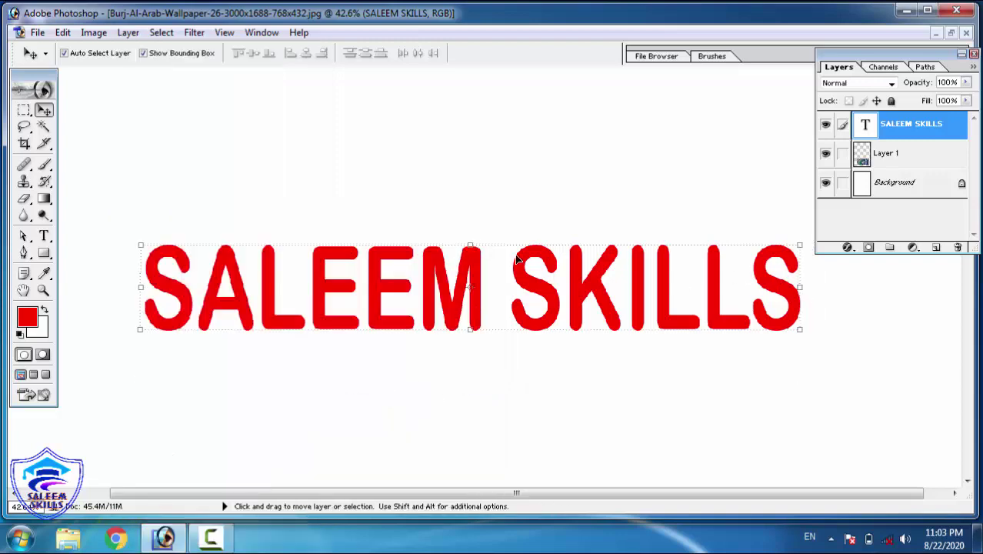
Step: Open the Warp Text settings for the SALEEM SKILLS layer, move them clear of the heading and cancel without choosing a style
click(126, 36)
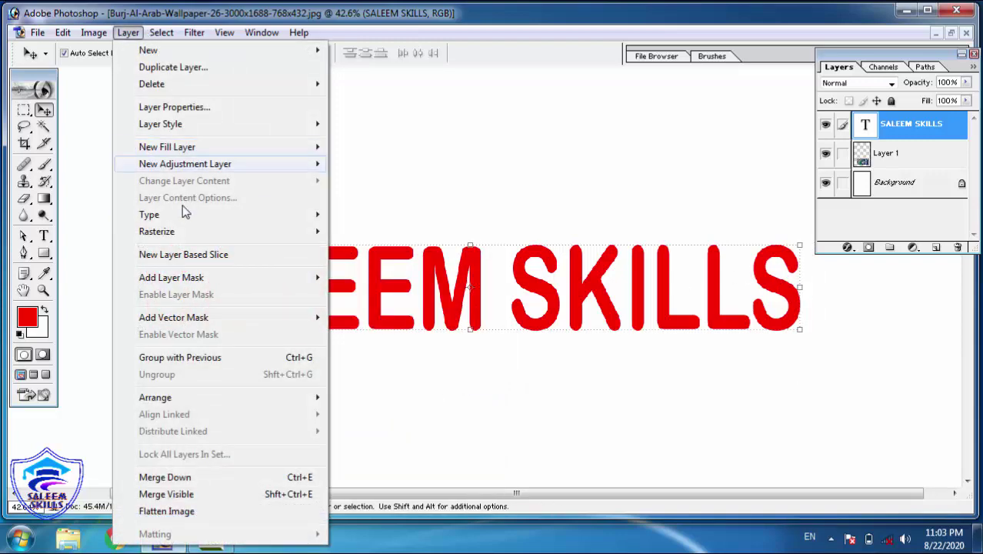
mouse_move(214, 217)
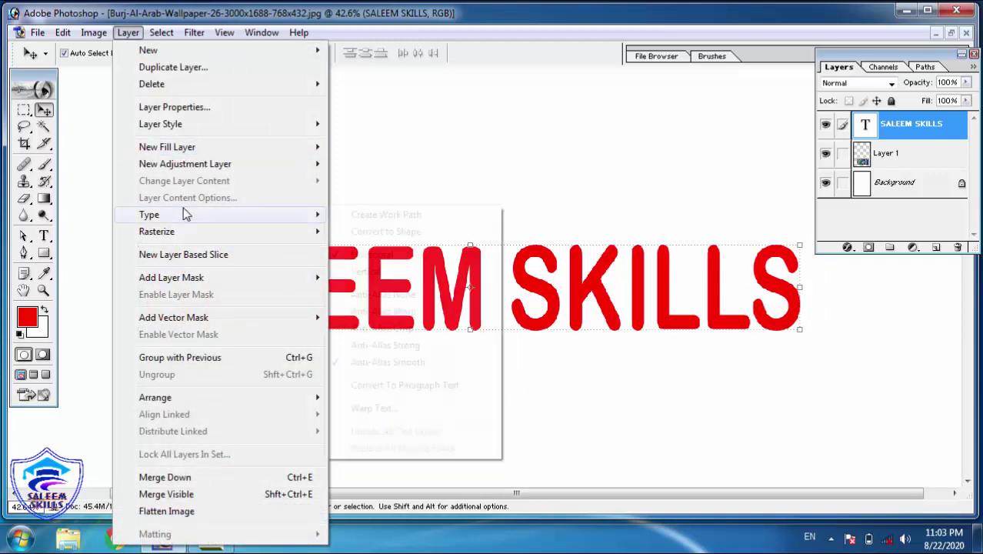
click(373, 409)
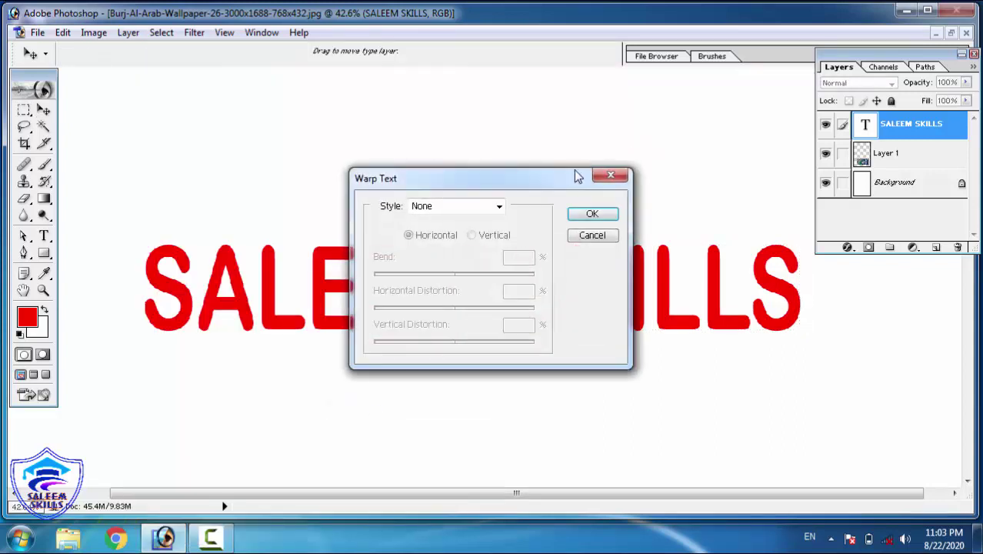
drag(561, 182, 745, 12)
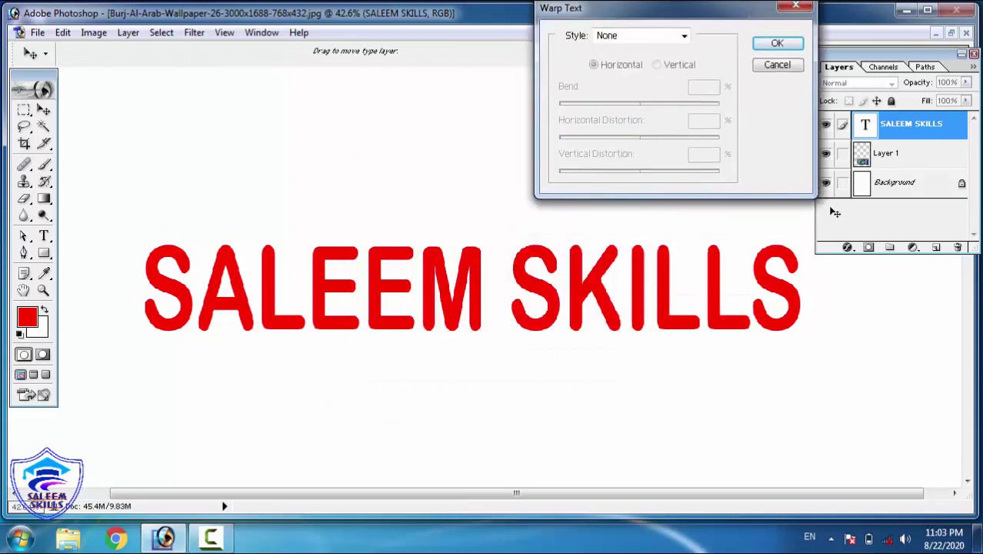
click(774, 65)
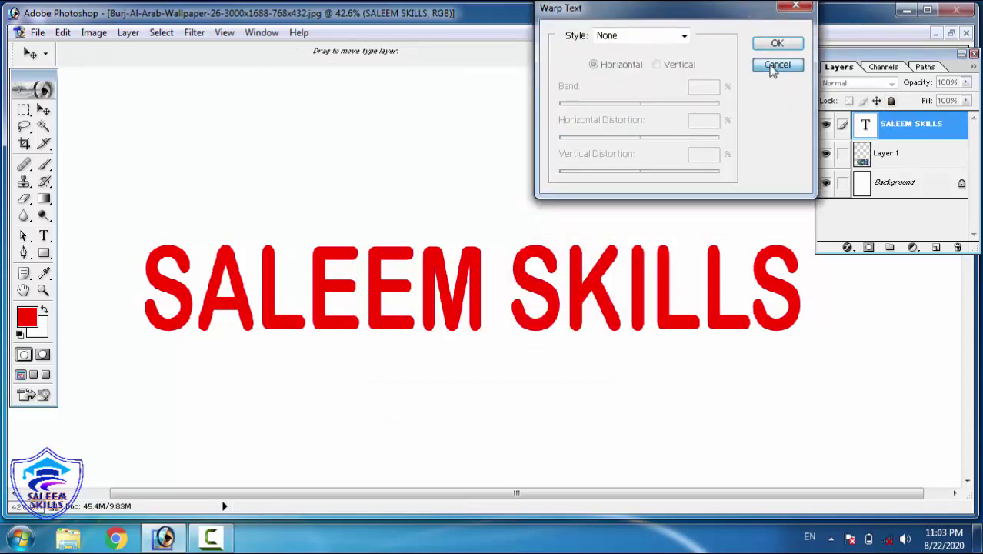
Step: Open and dismiss the Warp Text settings while editing the heading, with and without all its text selected, and leave text editing
click(44, 235)
click(220, 266)
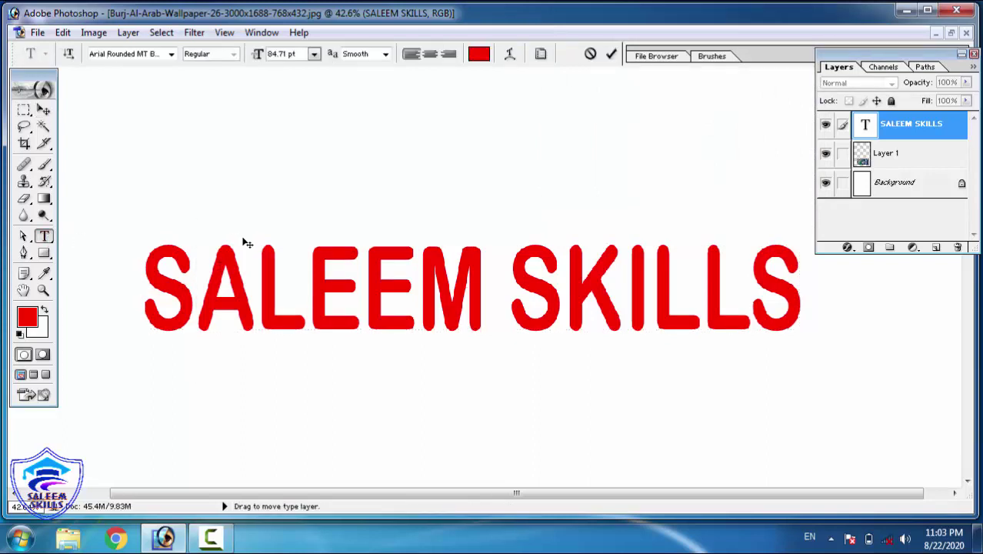
click(510, 56)
key(Escape)
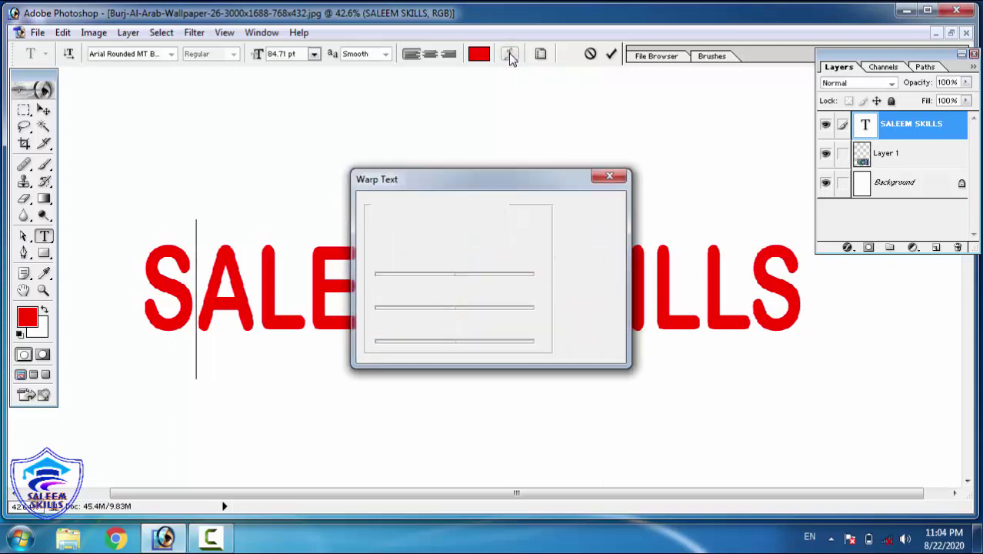
key(ctrl+a)
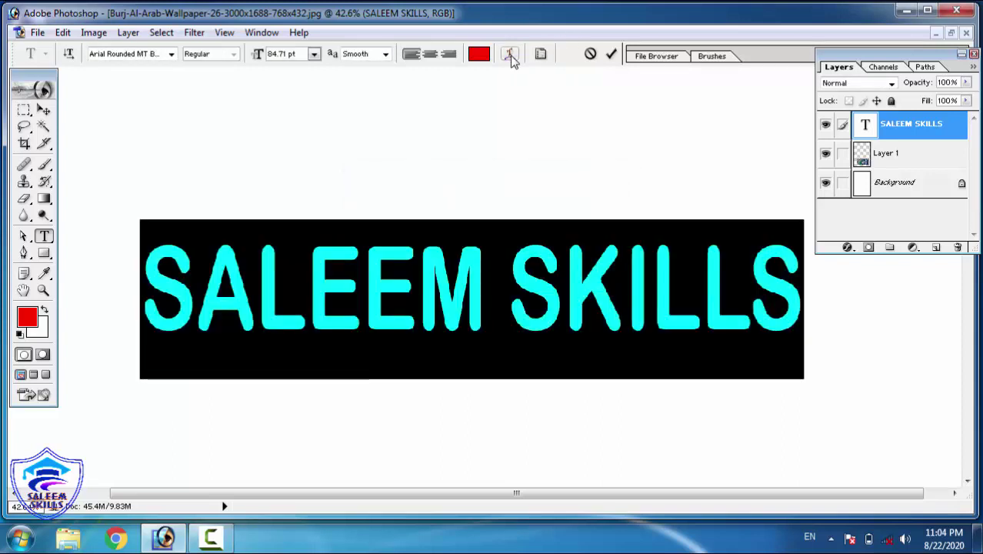
click(510, 54)
key(Escape)
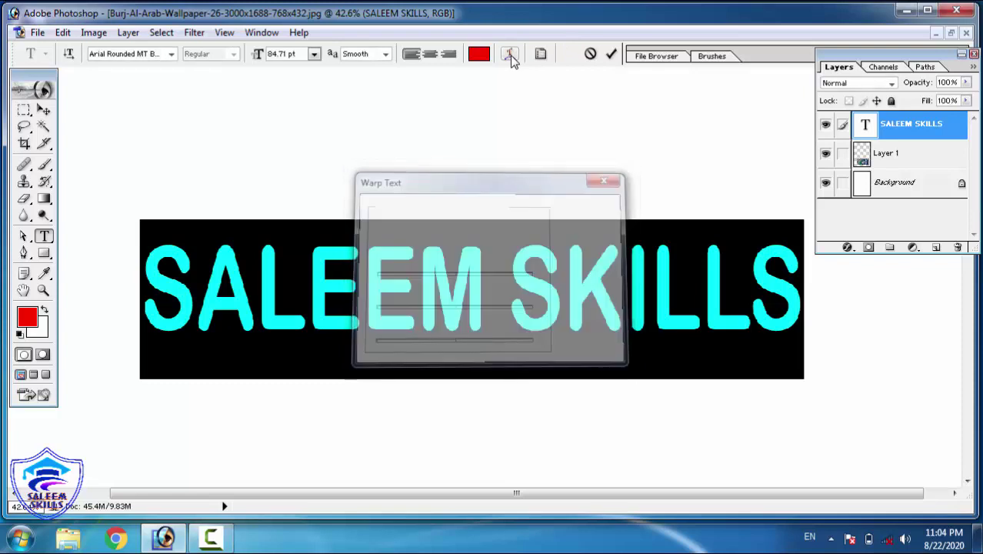
click(347, 299)
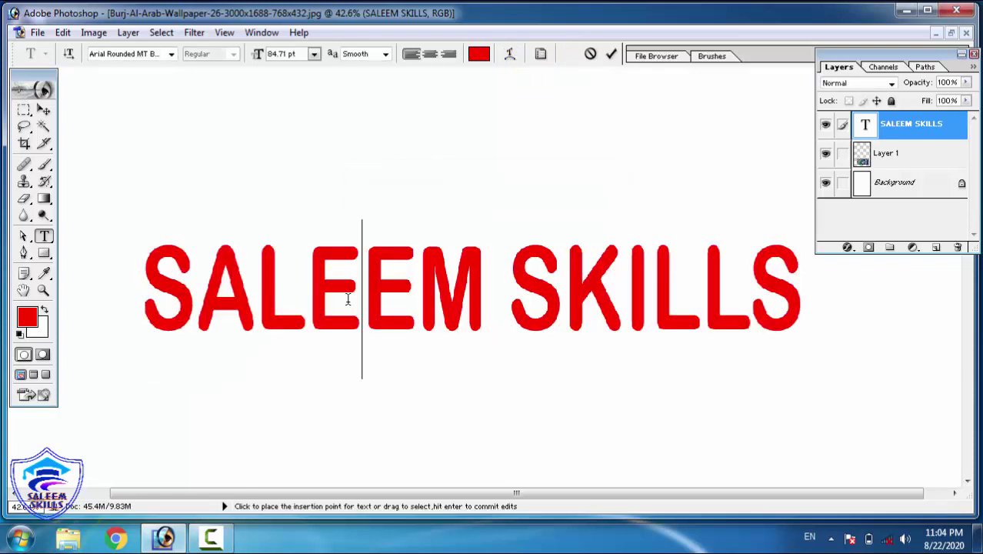
key(ctrl+Return)
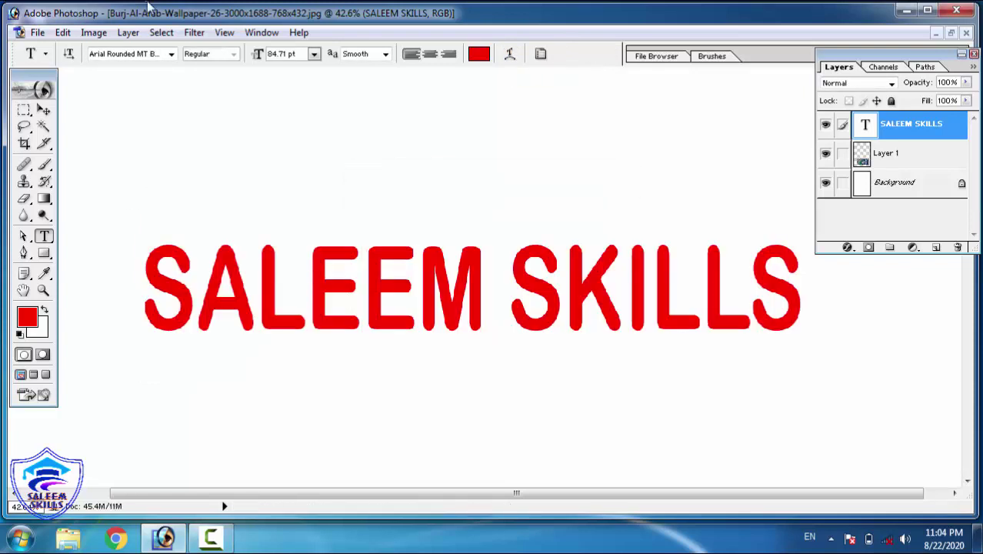
Step: Warp the SALEEM SKILLS heading with the Arc style, horizontal orientation and +50% Bend
click(128, 32)
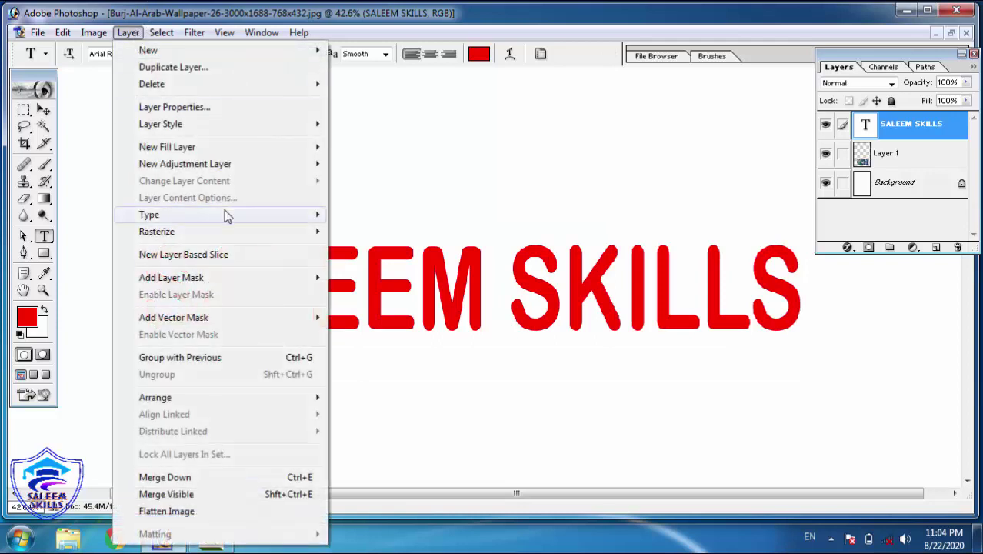
mouse_move(227, 215)
click(394, 411)
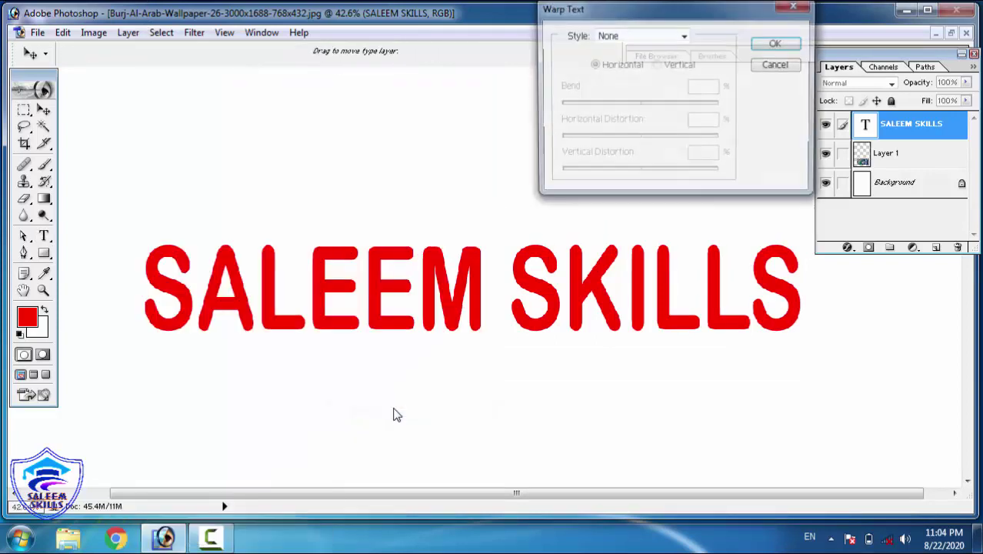
click(689, 37)
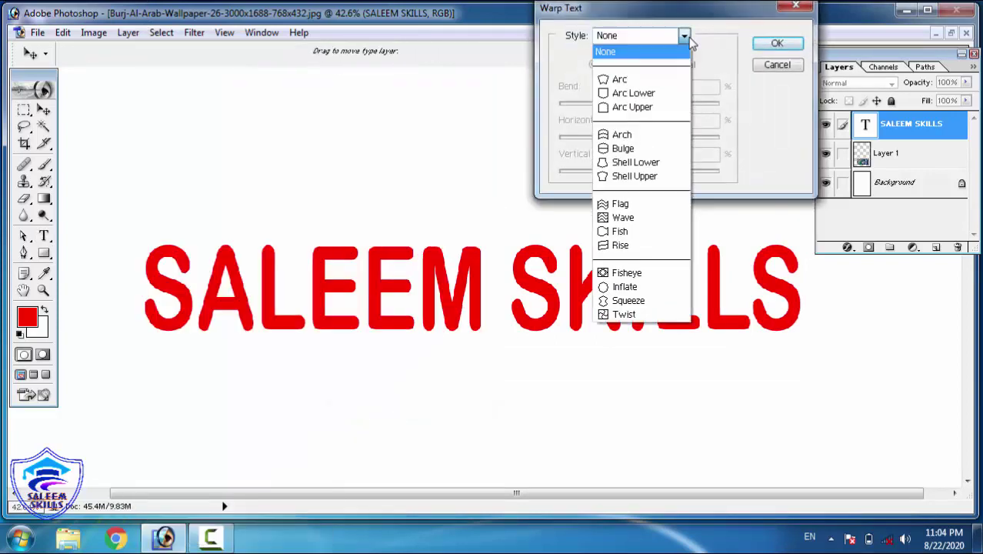
click(638, 82)
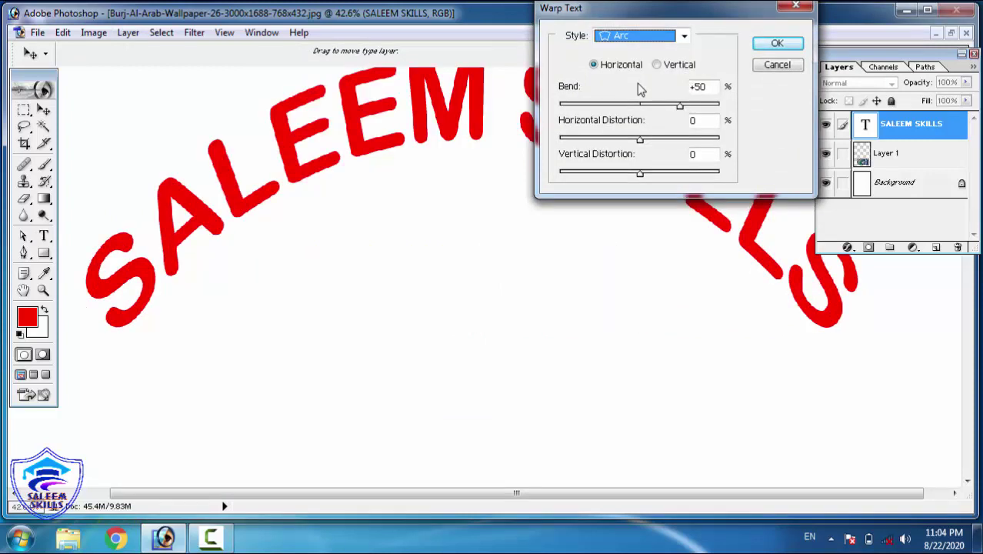
click(684, 38)
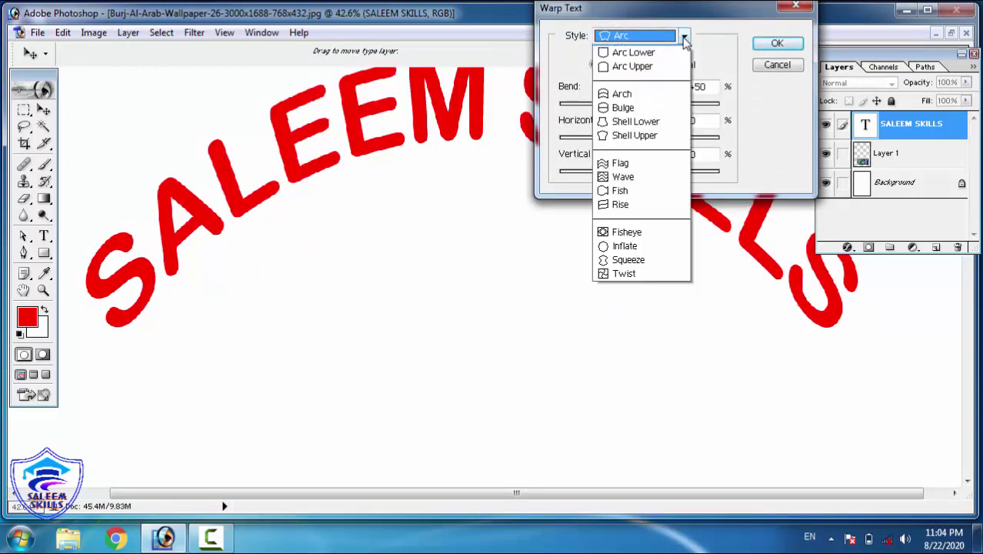
click(481, 229)
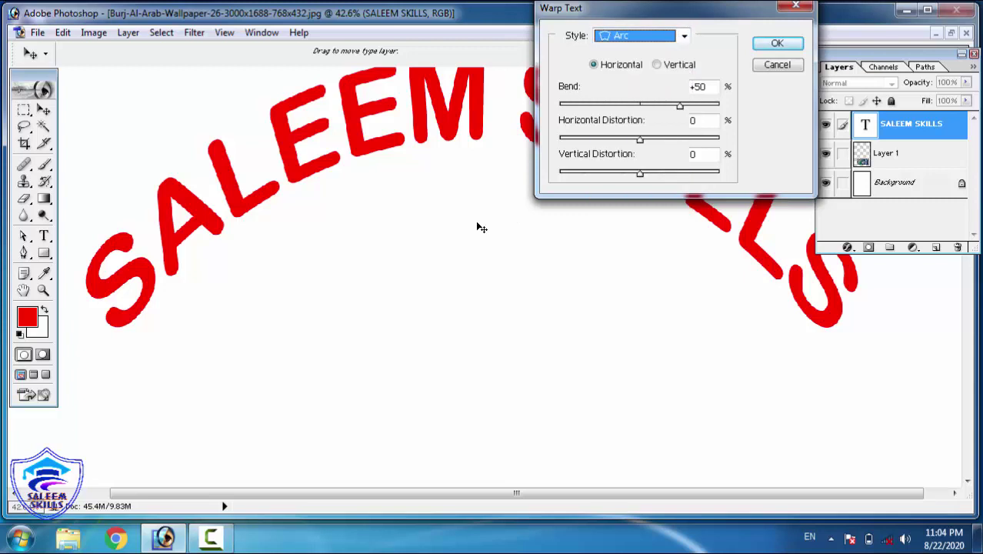
click(766, 44)
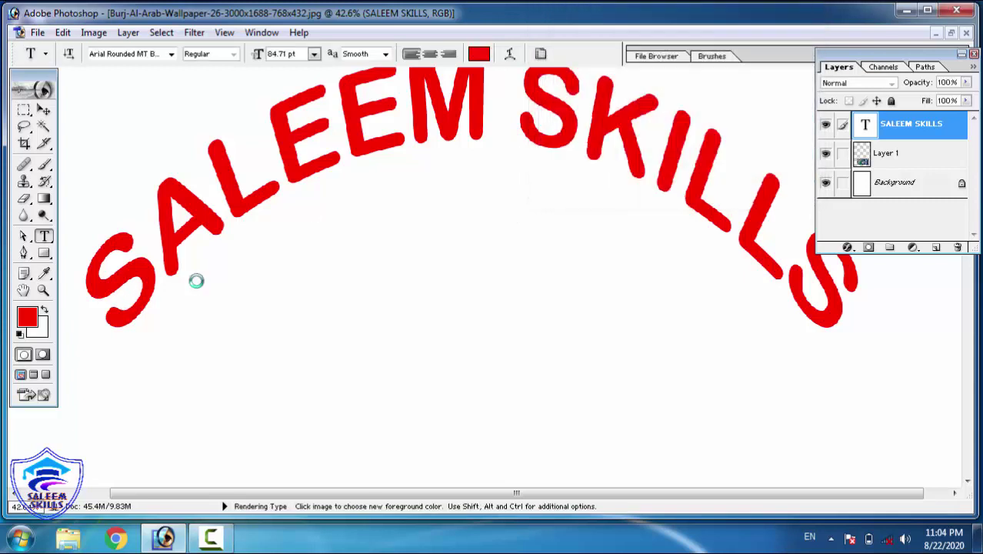
Step: Frame the whole arched heading, try the vertical orientation of its Arc warp and switch back to horizontal
click(44, 290)
click(177, 264)
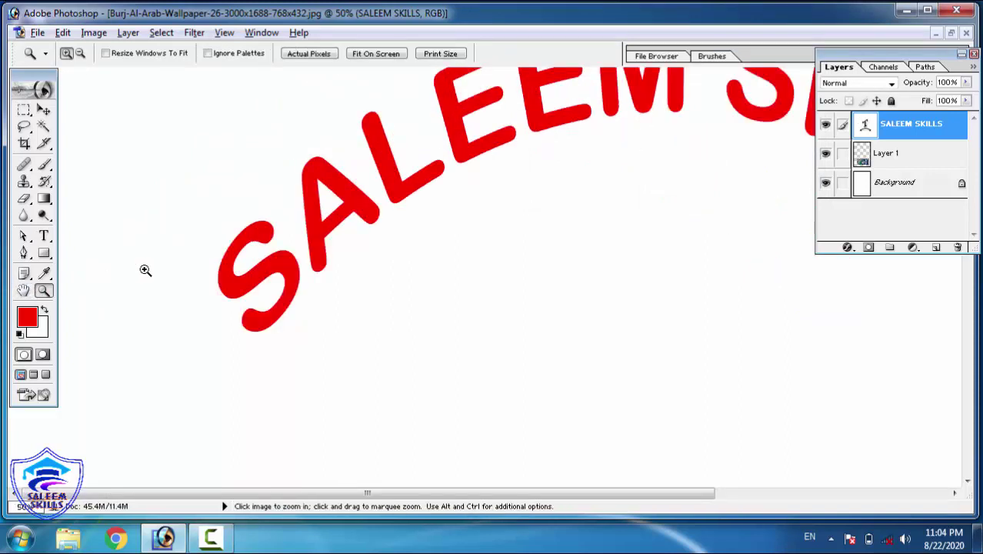
right_click(145, 270)
click(179, 281)
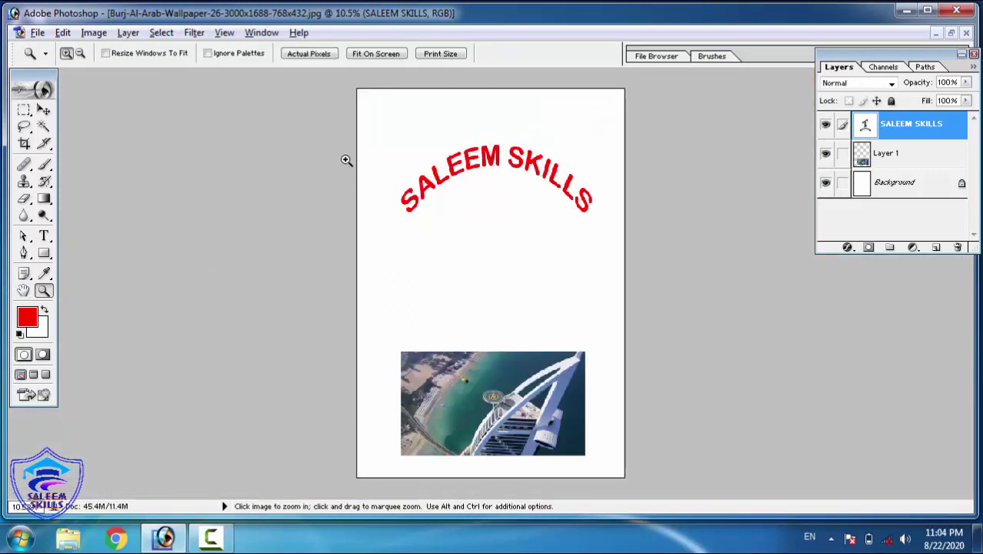
drag(327, 137, 737, 260)
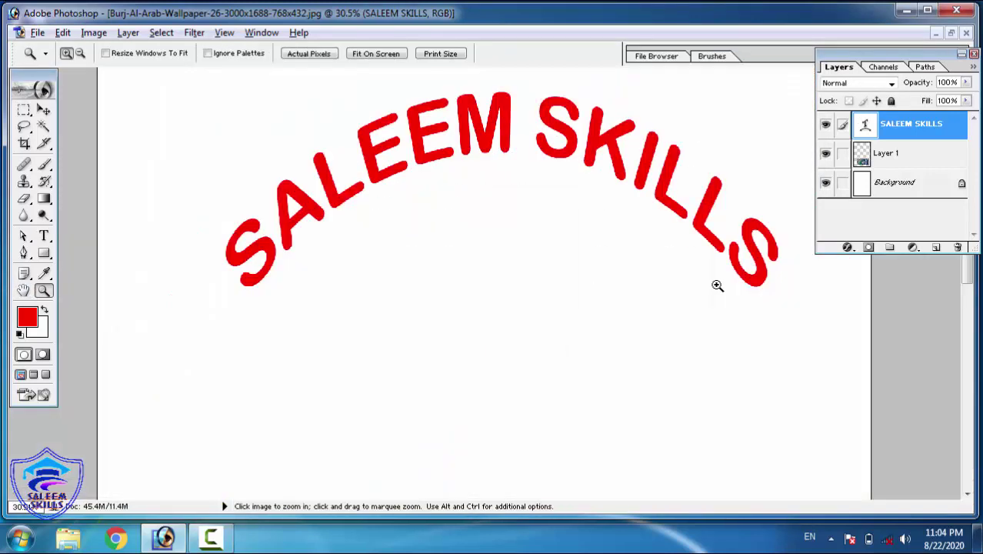
click(44, 236)
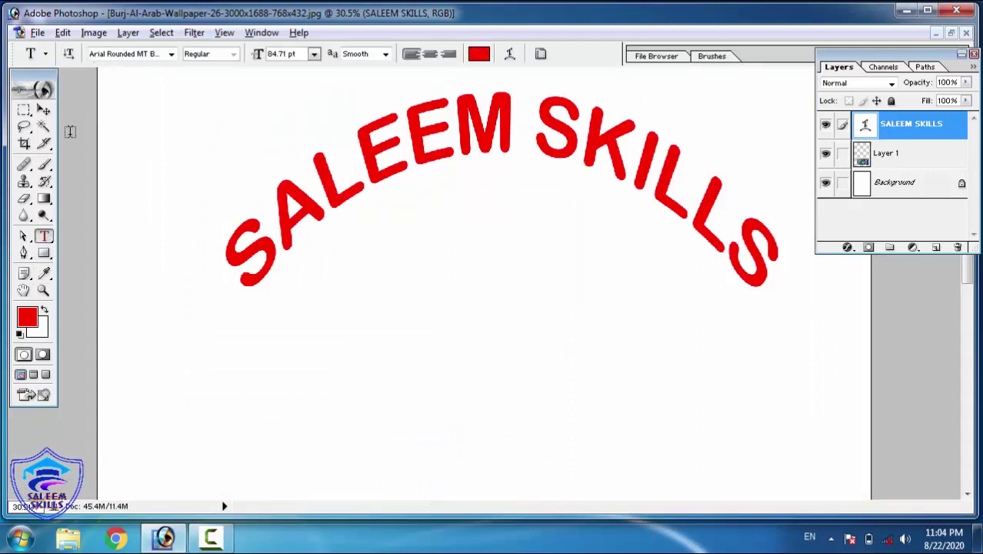
click(139, 37)
mouse_move(208, 220)
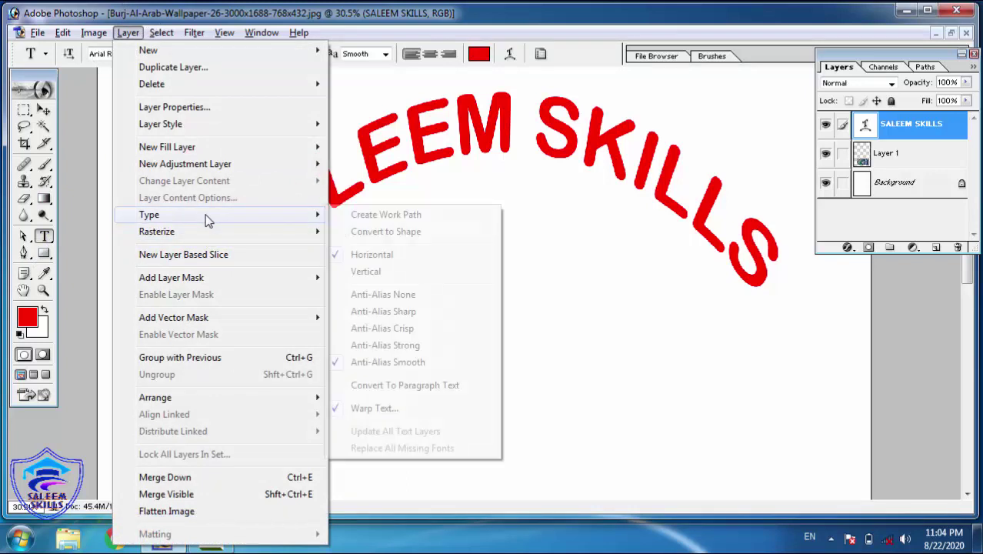
click(428, 407)
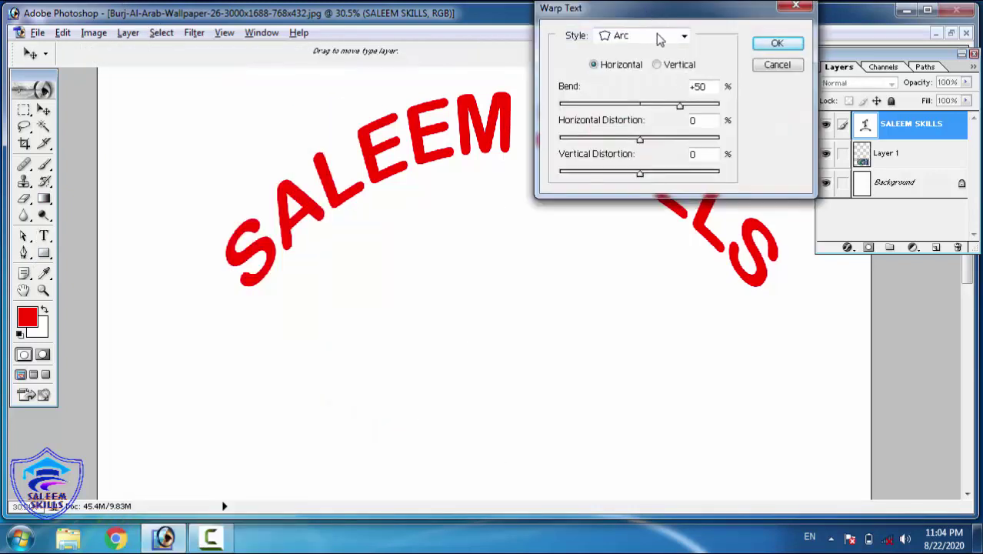
click(662, 66)
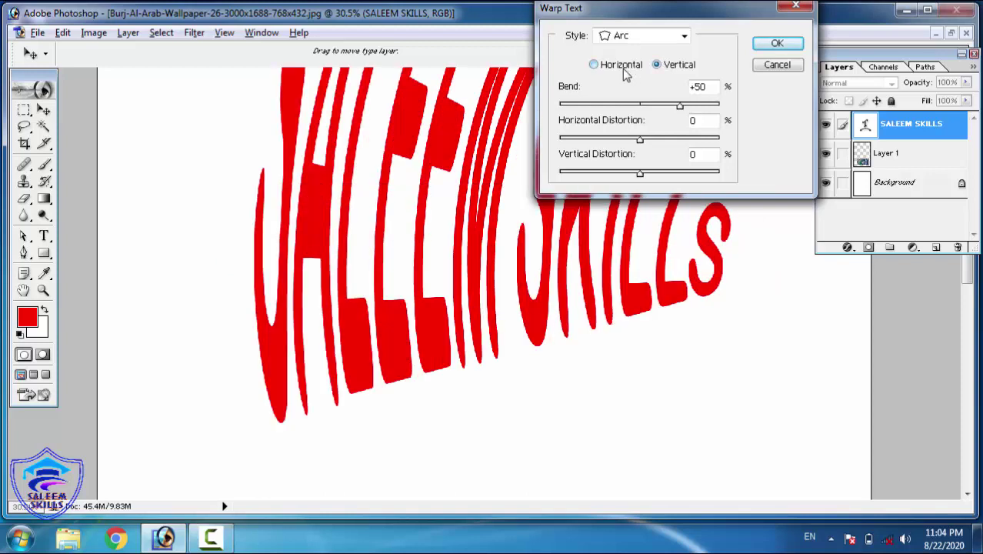
click(625, 67)
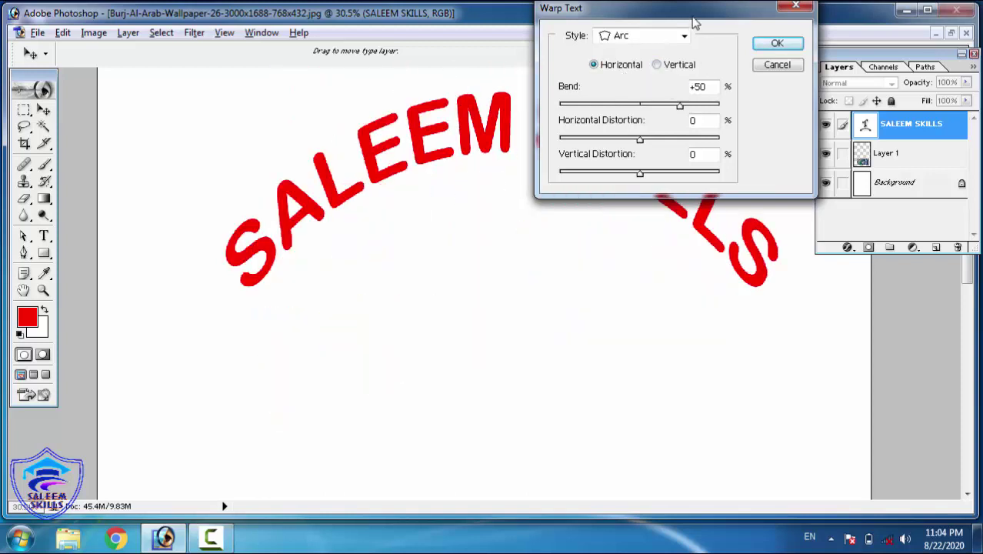
Step: Try an Arc warp with +23% Bend, +43% Horizontal Distortion and +8% Vertical Distortion on the heading, cancelling the changes
drag(695, 19, 814, 22)
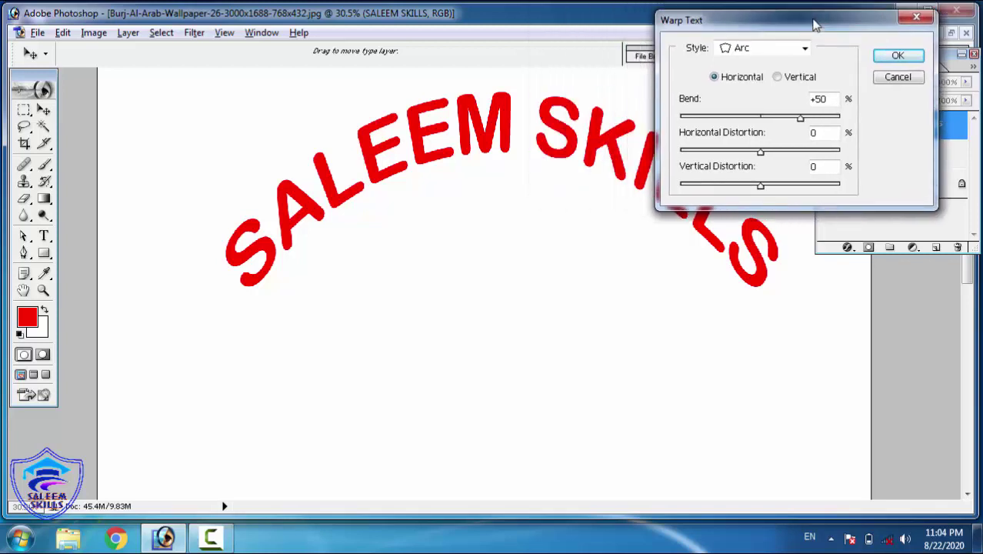
mouse_move(801, 119)
mouse_down()
mouse_move(769, 122)
mouse_move(786, 121)
mouse_up()
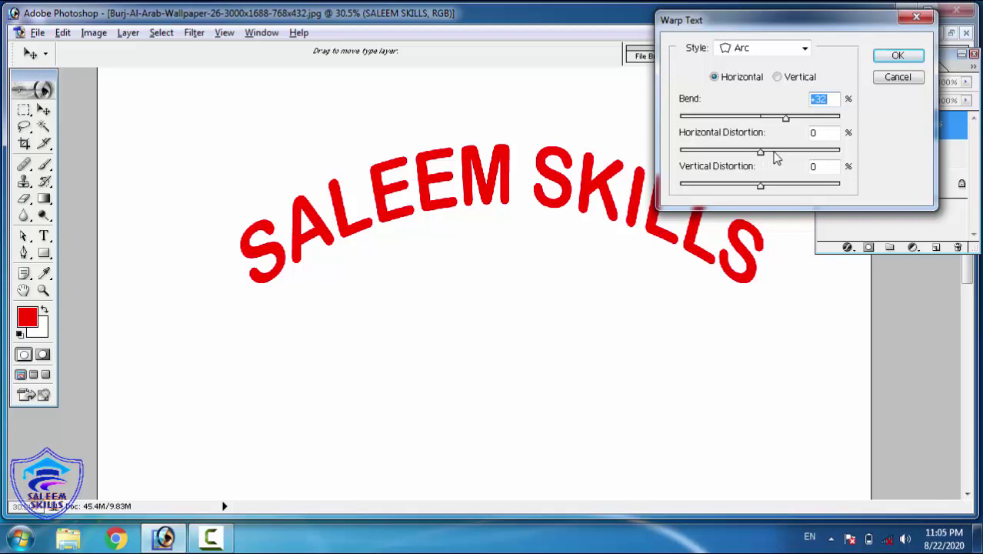
click(774, 152)
drag(775, 151, 793, 151)
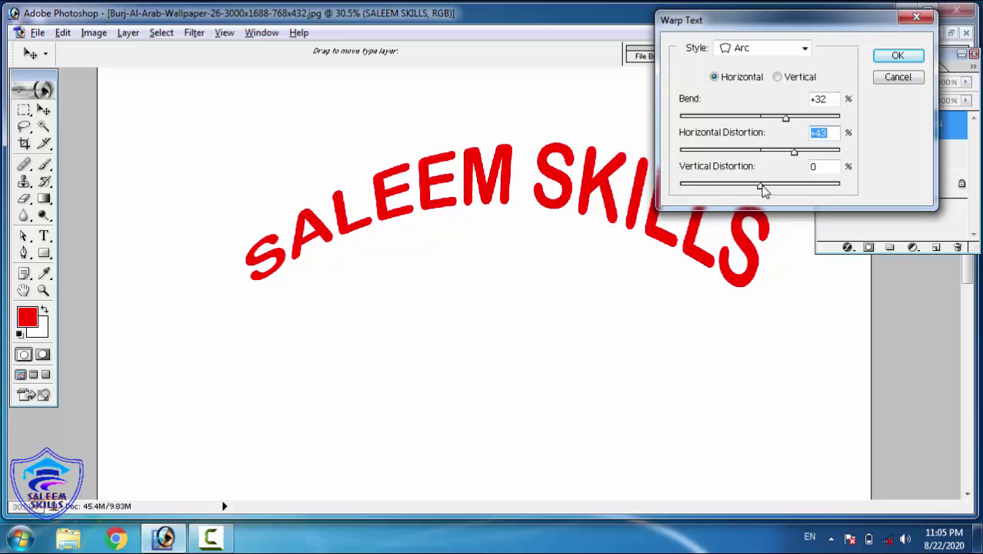
mouse_move(762, 189)
mouse_down()
mouse_move(740, 192)
mouse_move(799, 189)
mouse_move(729, 191)
mouse_move(775, 198)
mouse_move(767, 188)
mouse_up()
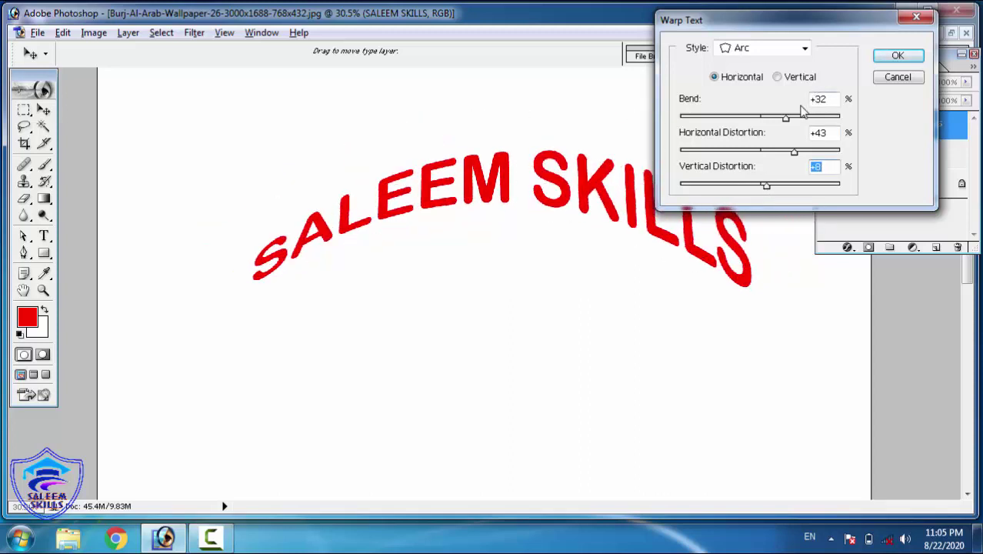
mouse_move(787, 122)
mouse_down()
mouse_move(802, 122)
mouse_move(781, 124)
mouse_up()
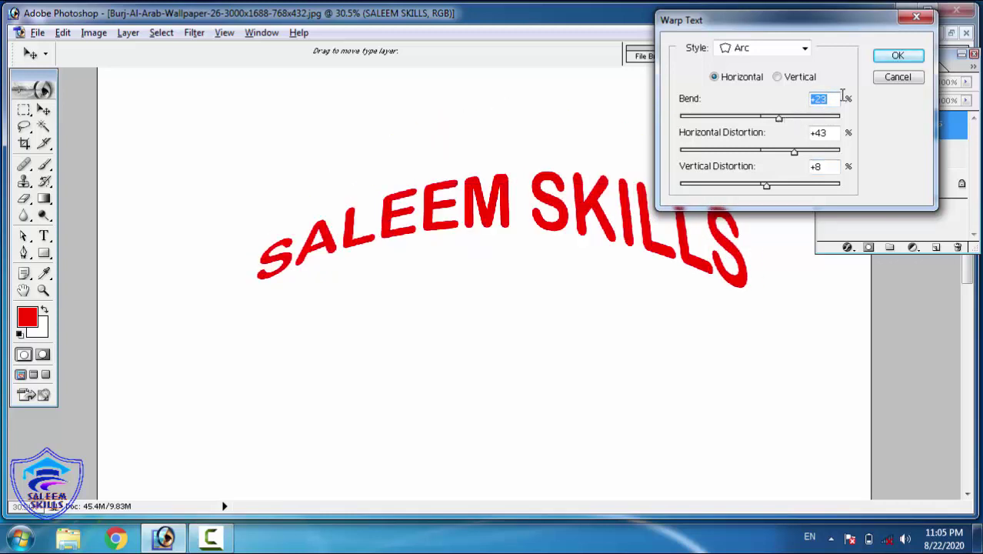
click(885, 80)
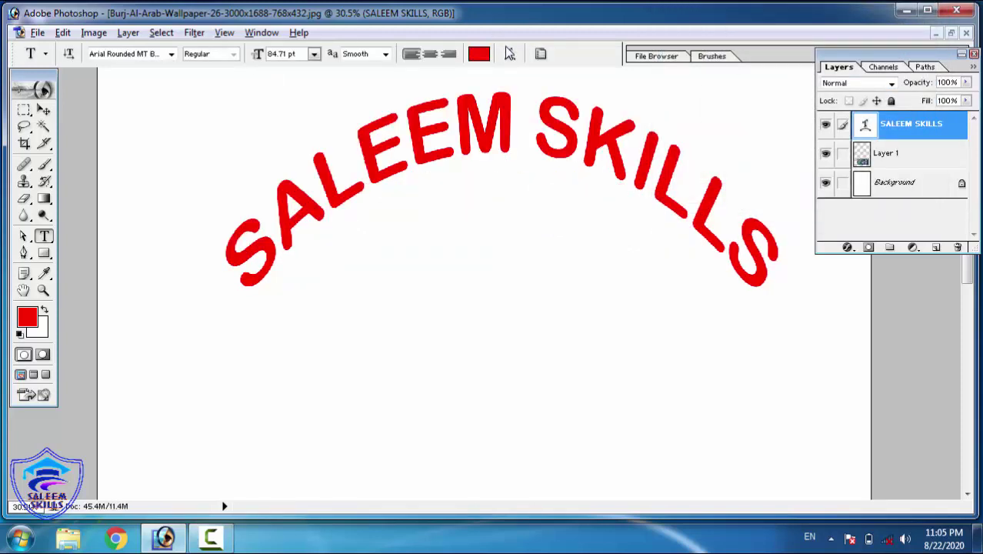
Step: Try the Arc Lower warp on the SALEEM SKILLS heading with +36% Horizontal Distortion
click(510, 53)
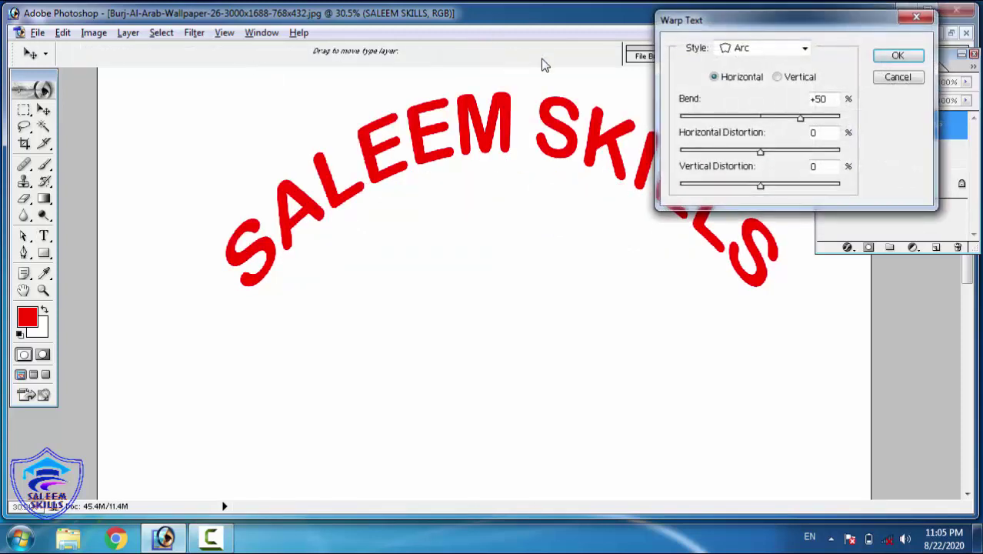
click(756, 51)
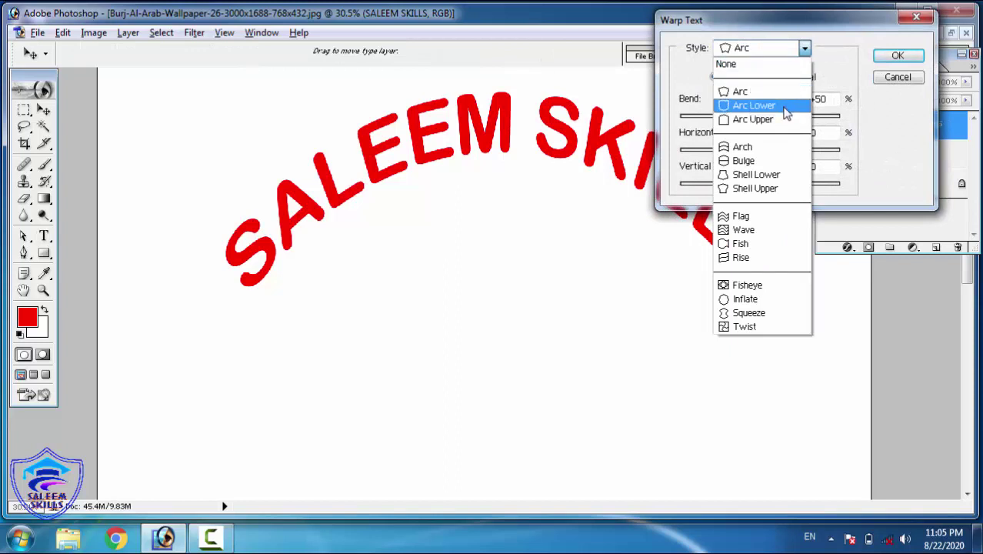
click(786, 113)
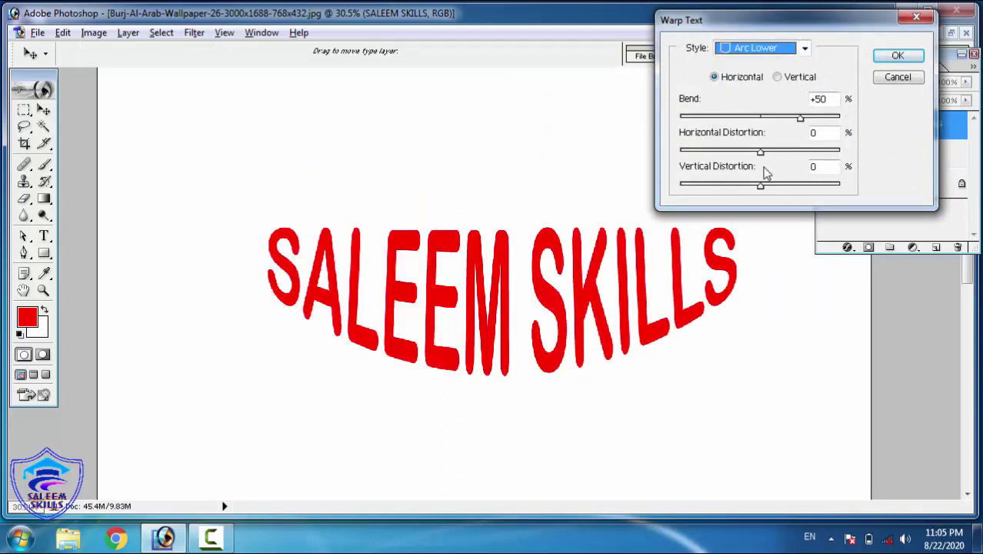
drag(761, 152, 789, 152)
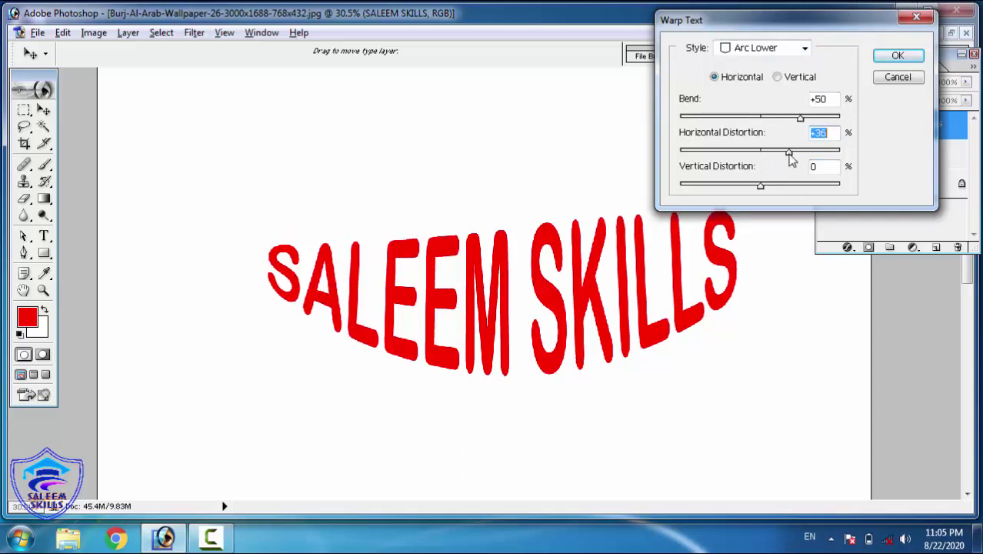
Step: Try the Arc Upper, Arch and Shell Lower warp styles on the heading
click(803, 49)
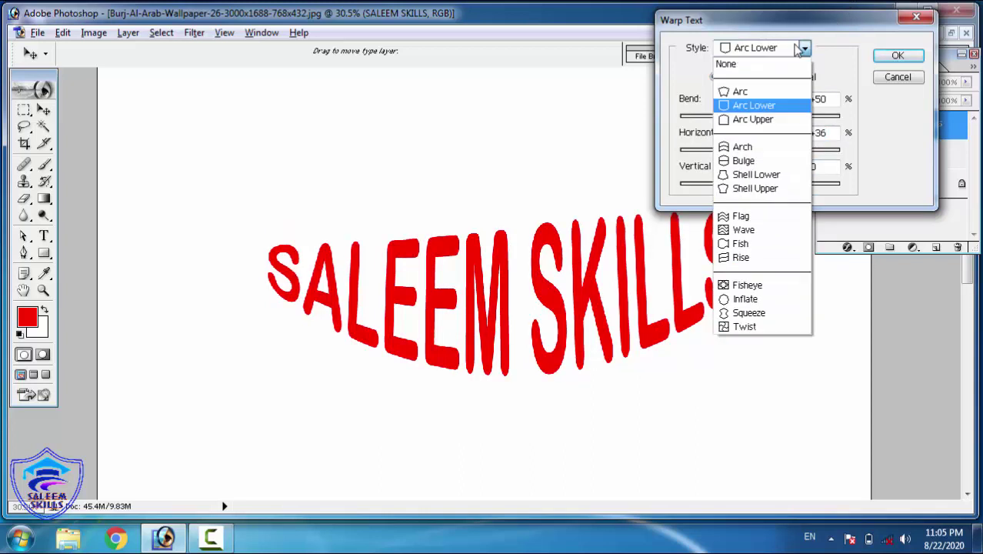
click(770, 121)
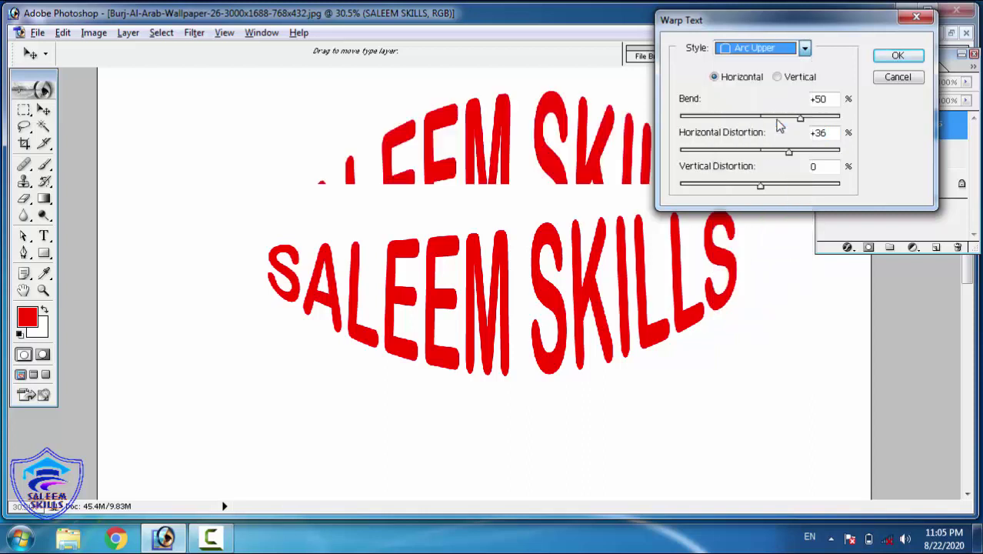
click(769, 49)
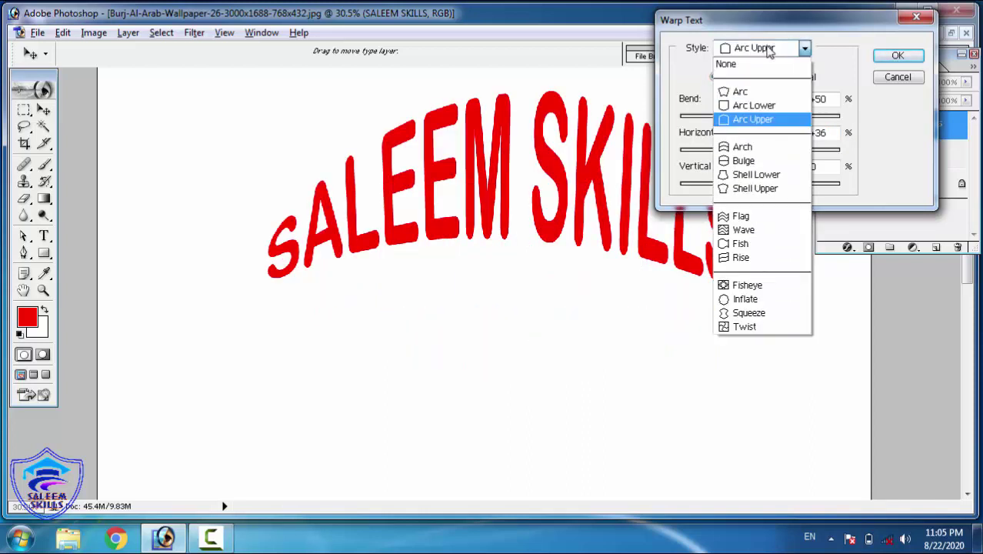
click(756, 151)
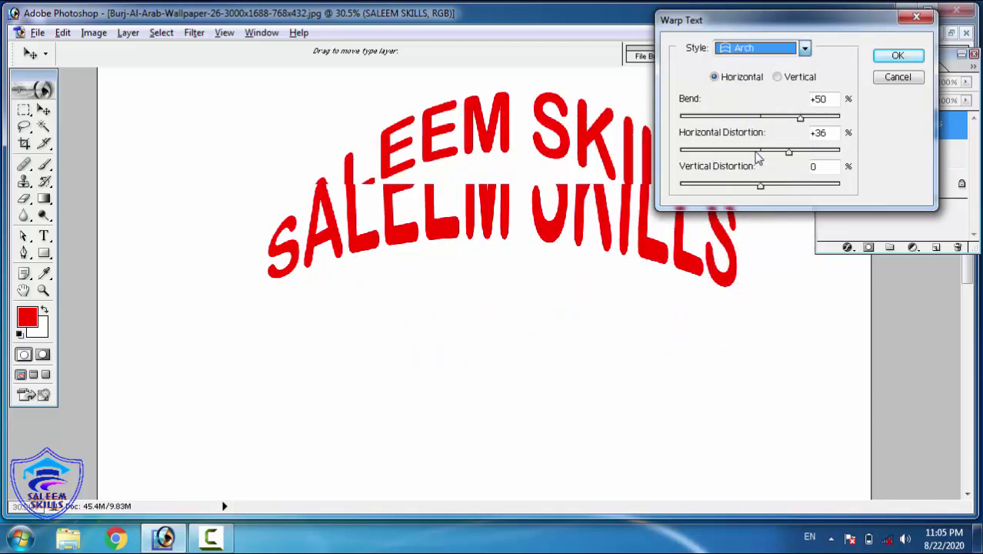
click(774, 51)
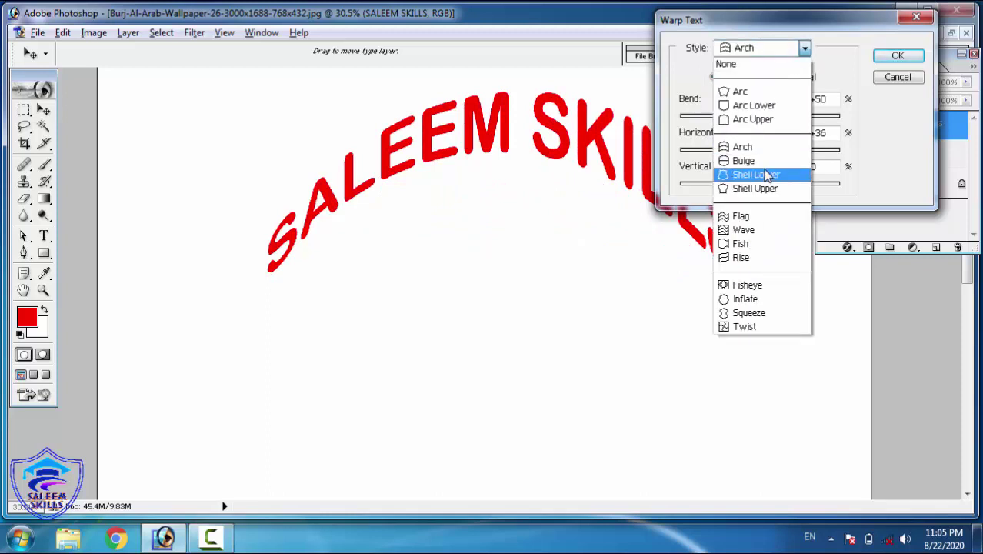
click(768, 175)
Step: Try the Flag warp on the heading with +79% Bend, +23% Horizontal Distortion and 0% Vertical Distortion
click(757, 49)
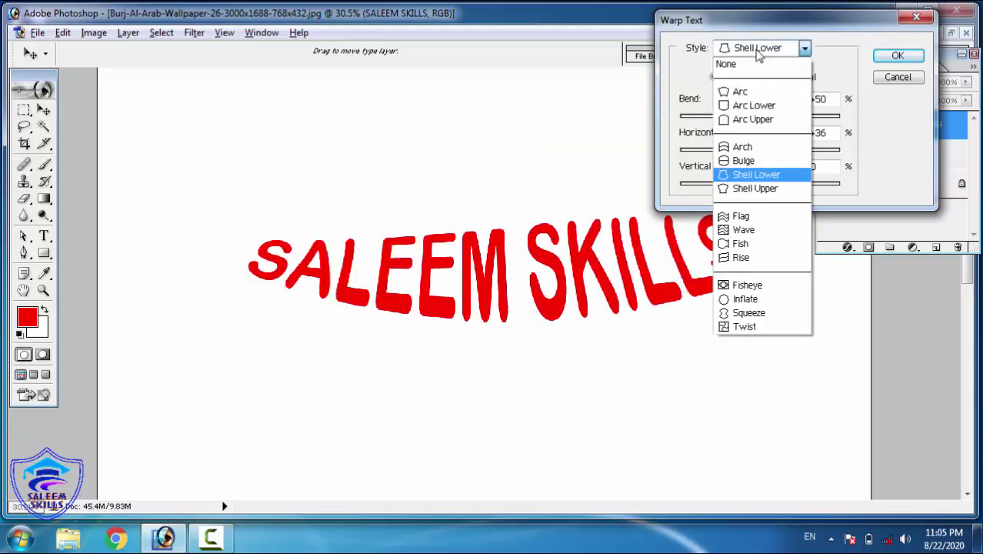
click(758, 218)
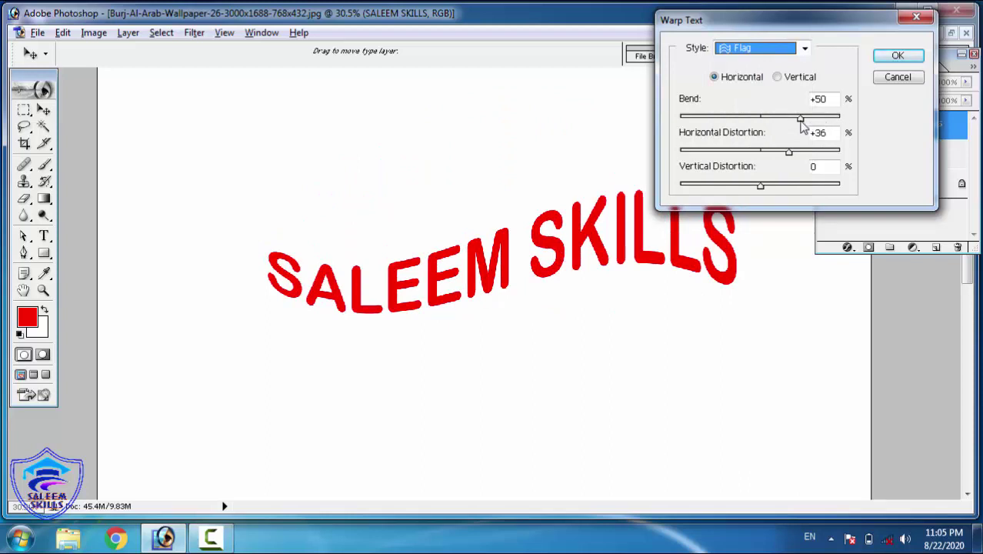
drag(802, 119, 826, 126)
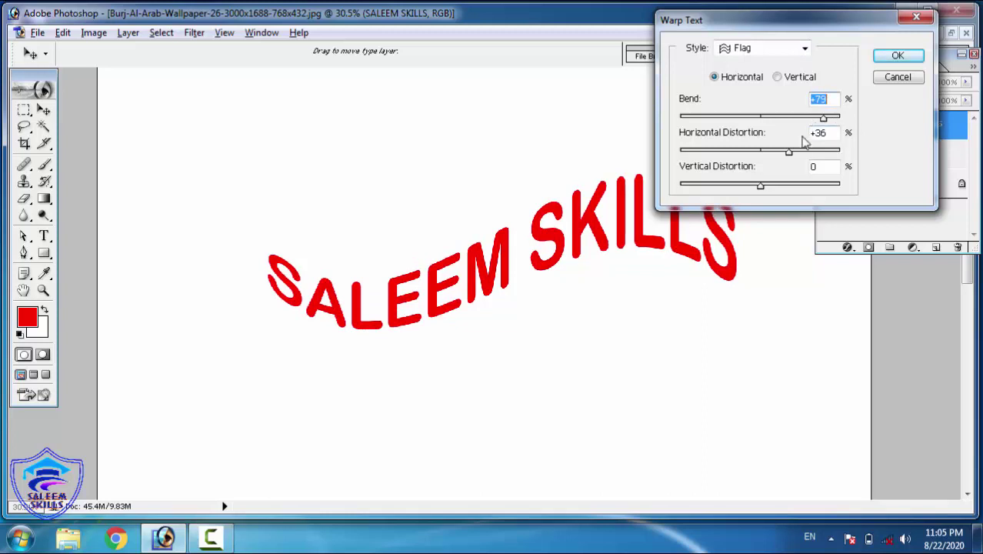
drag(792, 158, 781, 157)
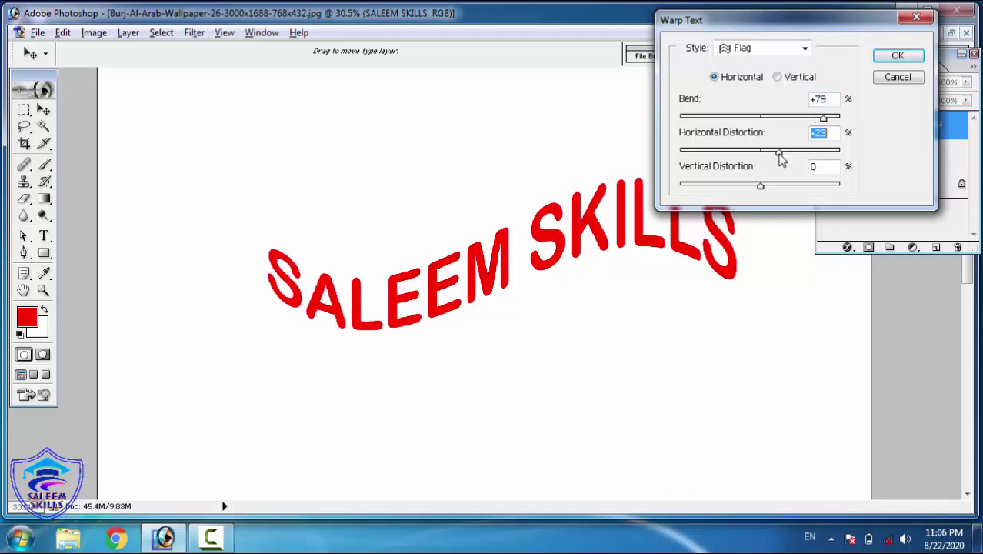
mouse_move(762, 193)
mouse_down()
mouse_move(739, 193)
mouse_move(760, 193)
mouse_up()
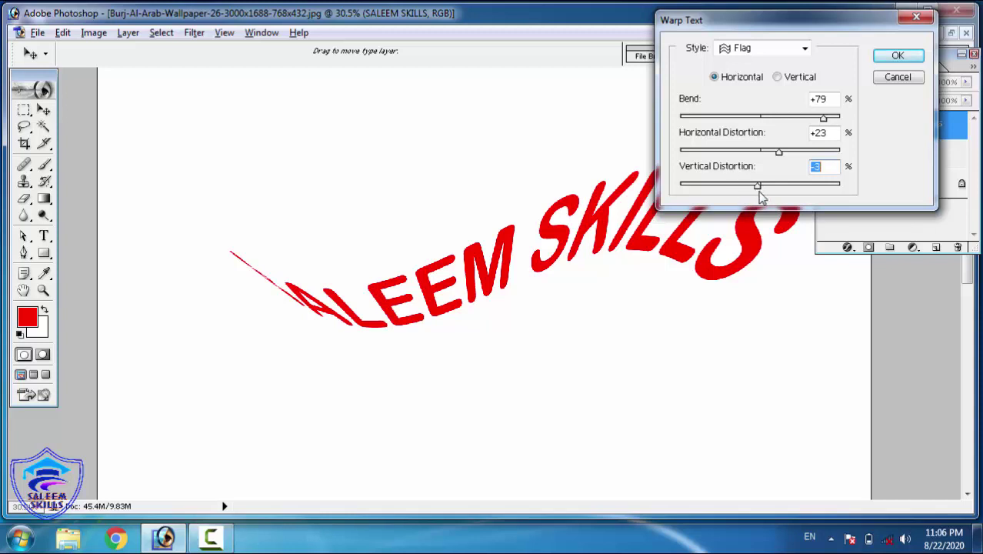
Step: Try the Fish, Rise and Twist warp styles on the heading
click(728, 50)
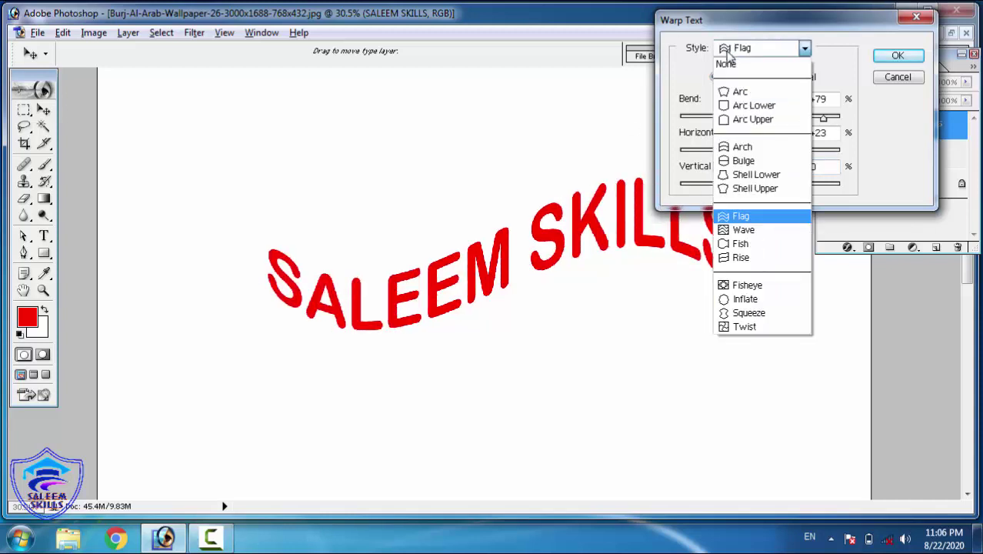
click(756, 245)
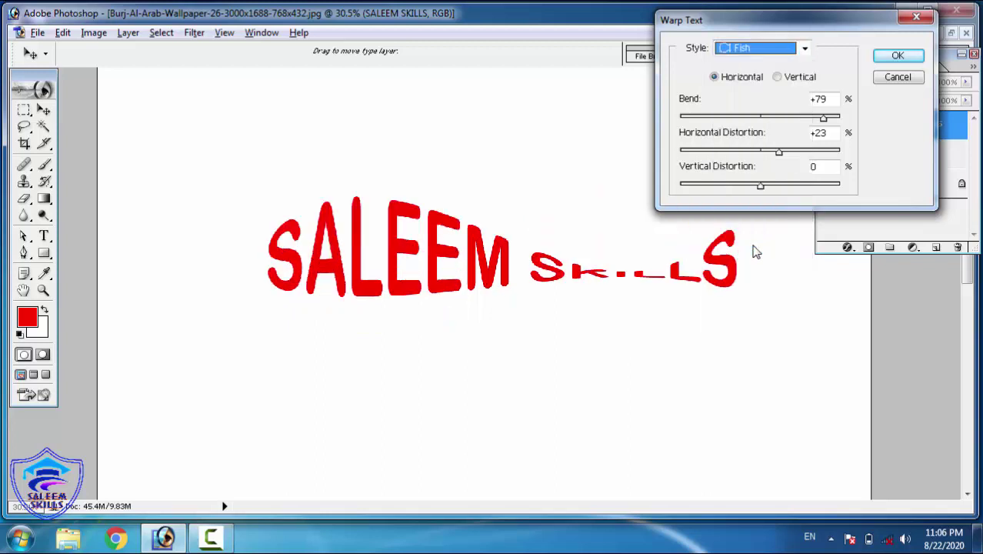
click(748, 50)
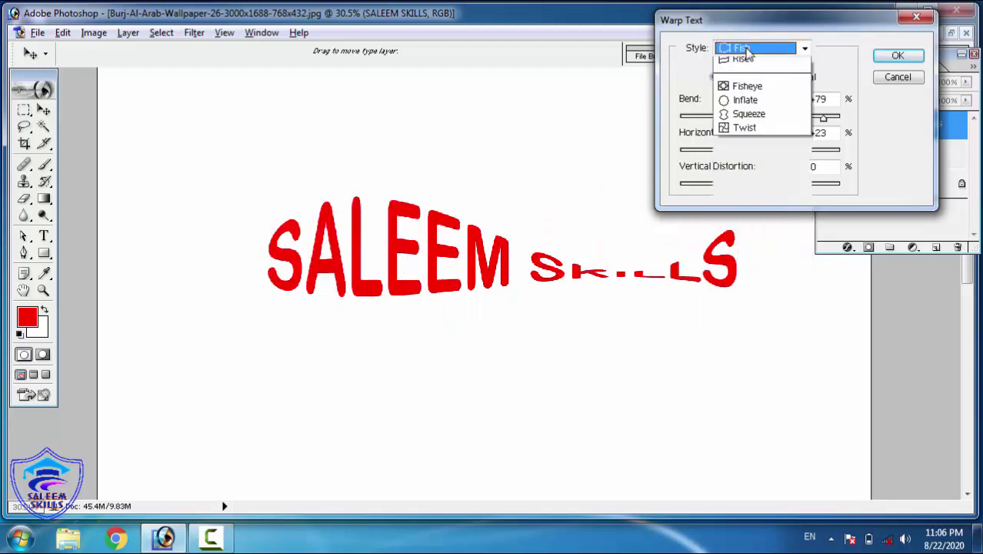
click(748, 260)
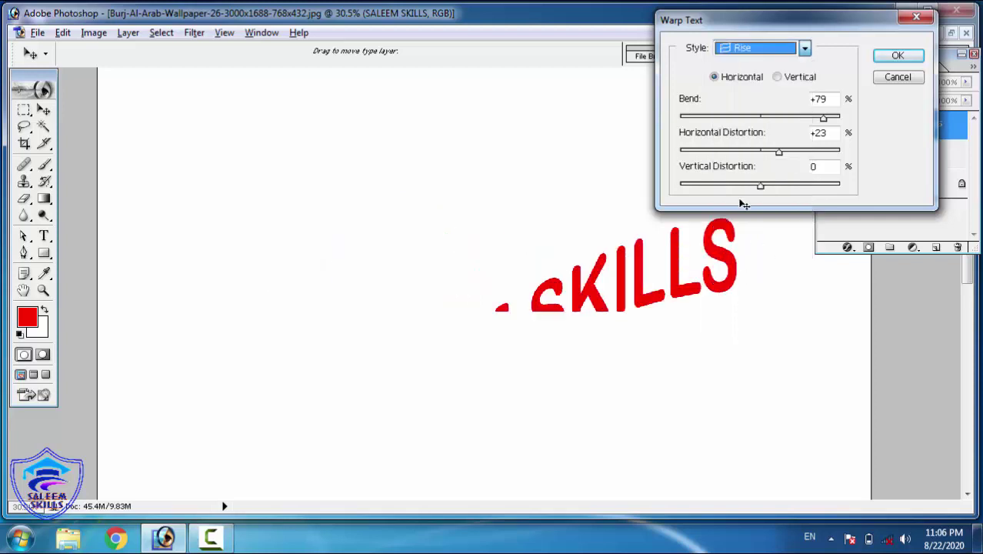
click(737, 49)
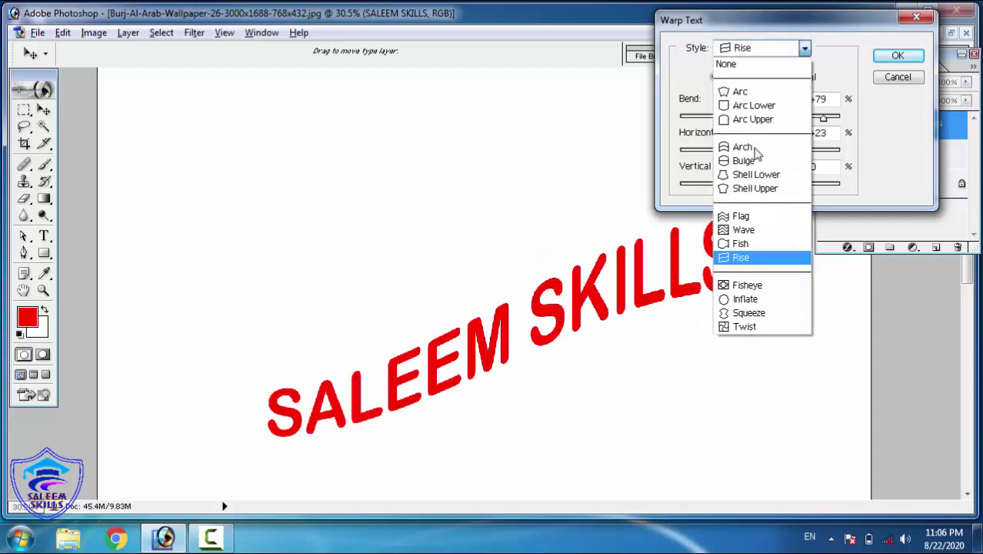
click(760, 331)
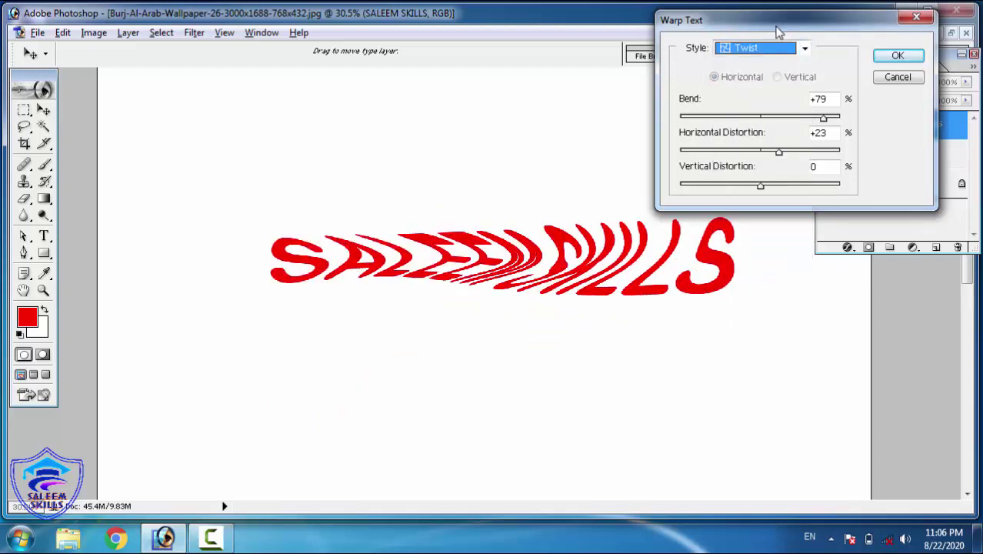
Step: Try the Squeeze, Fisheye and Inflate warp styles on the heading
click(776, 51)
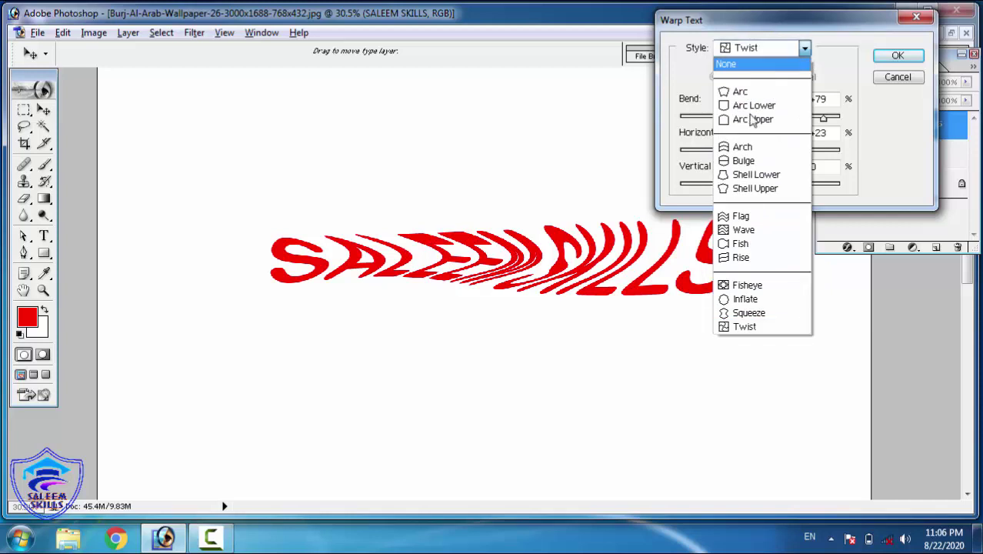
click(750, 314)
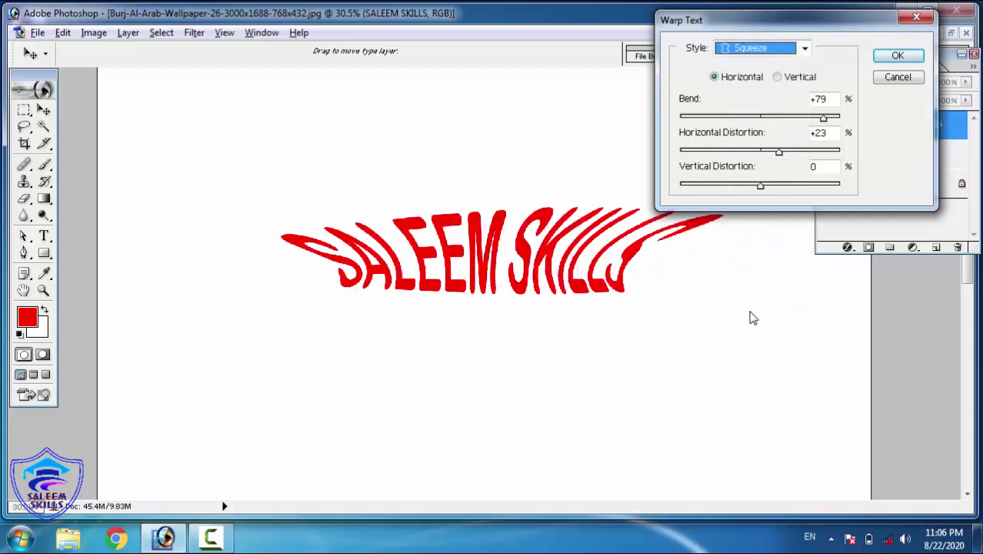
click(751, 55)
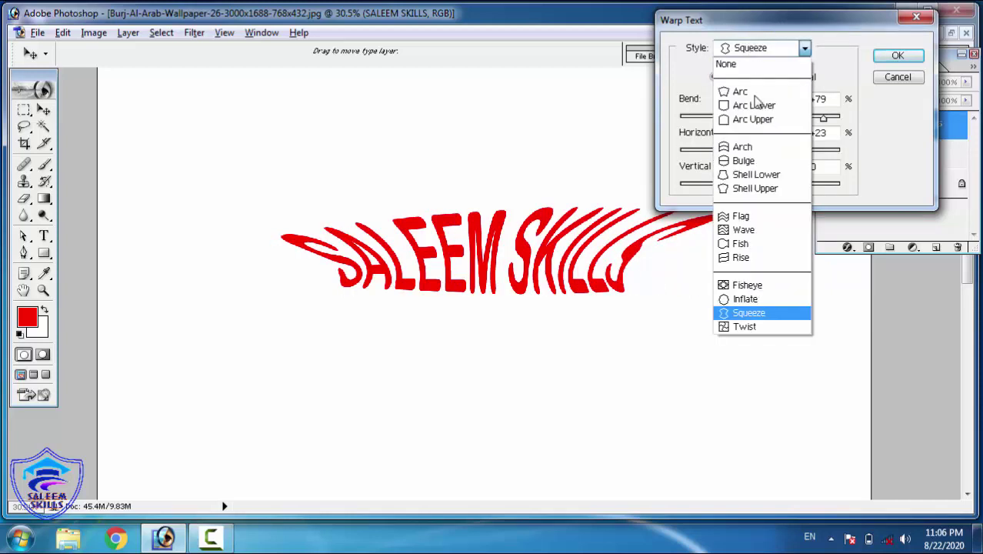
click(747, 286)
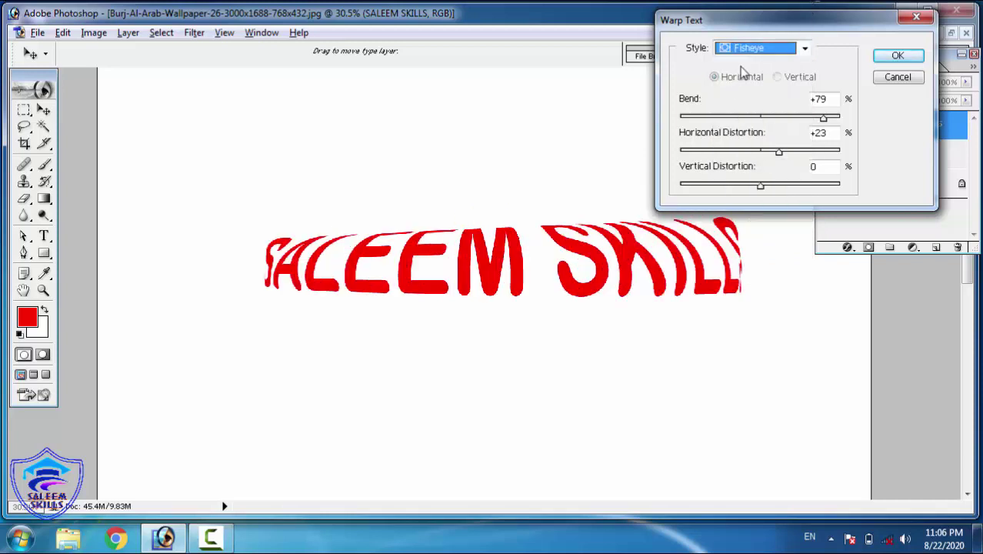
click(760, 51)
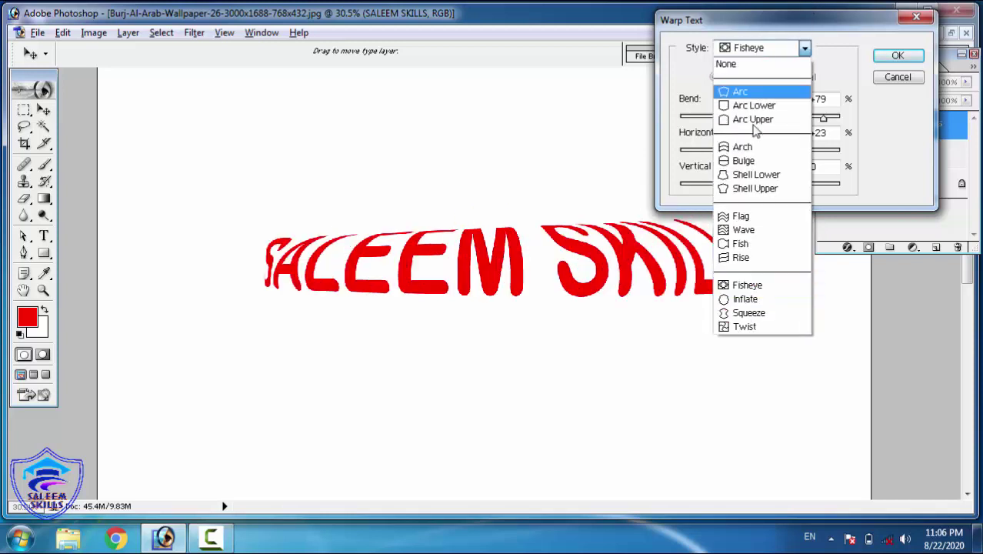
click(746, 299)
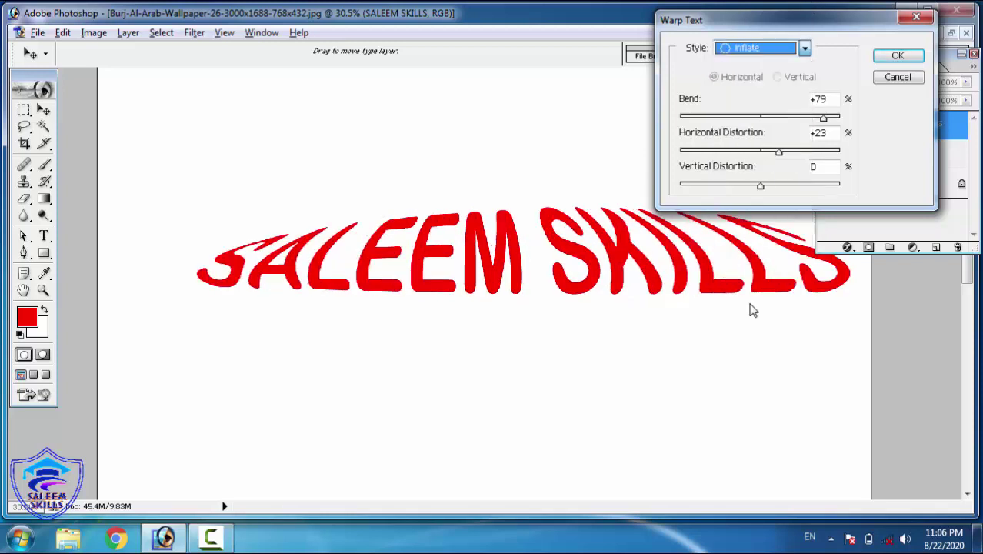
Step: Reset the heading's warp style to None and apply a horizontal Arc warp with +50% Bend and no distortion
click(764, 49)
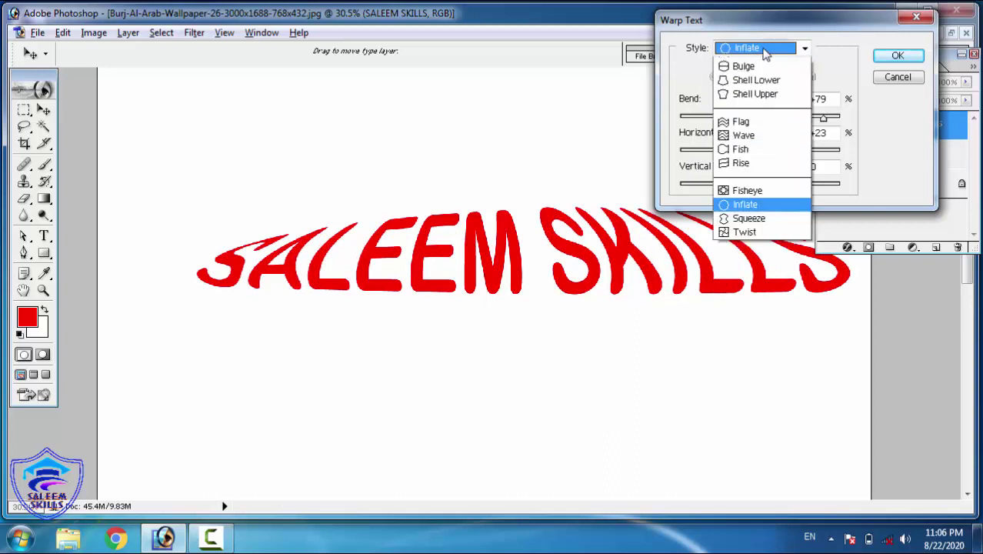
click(744, 66)
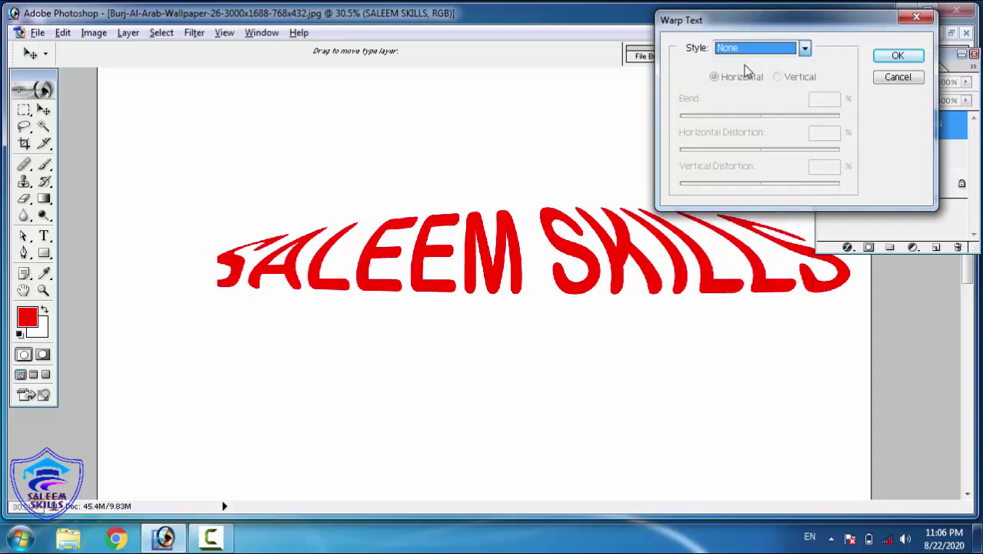
click(745, 59)
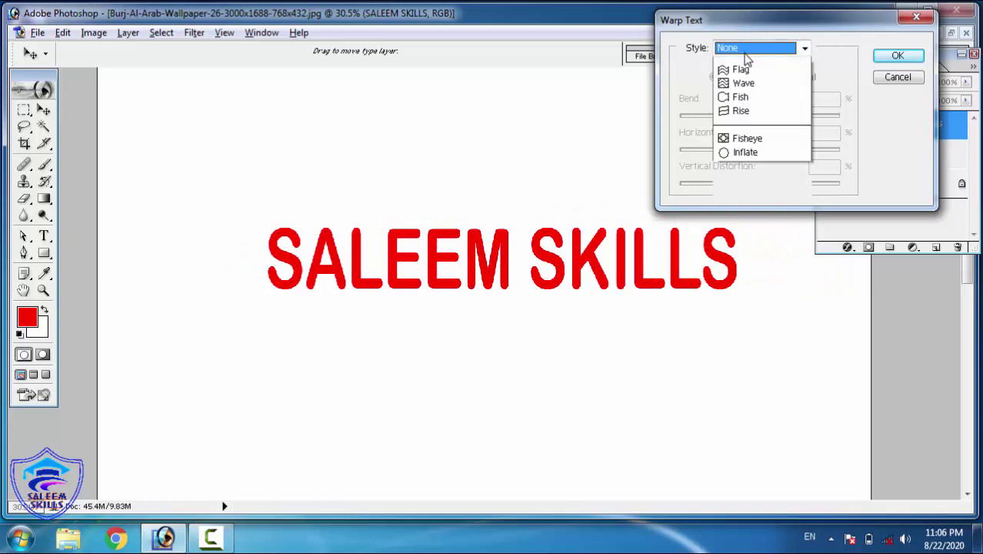
click(738, 90)
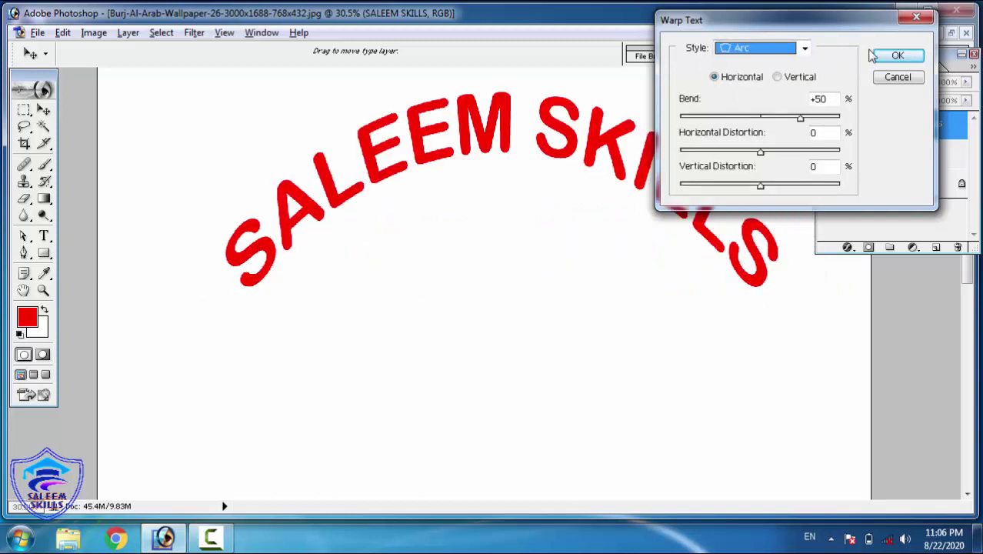
click(897, 56)
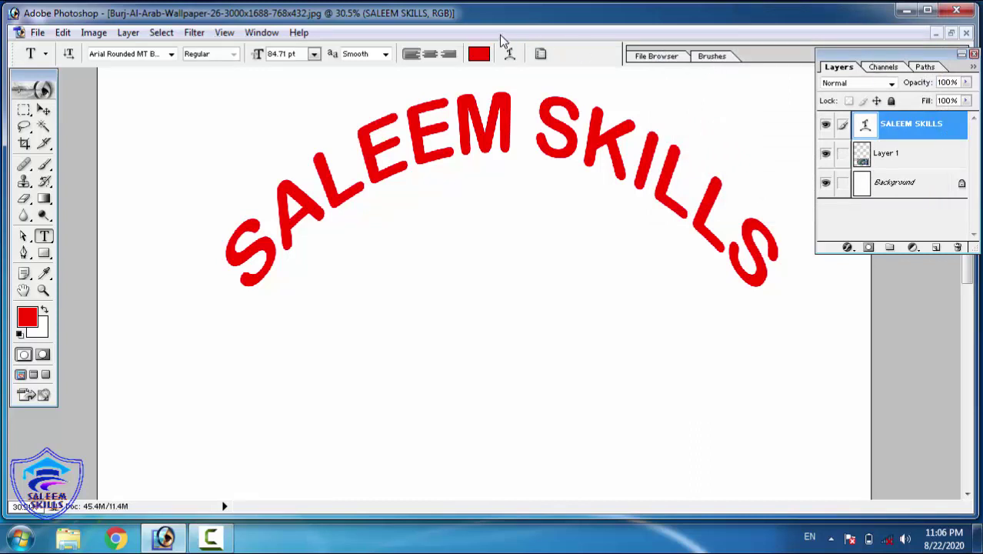
Step: Remove the warp from the SALEEM SKILLS heading by setting its warp style to None
click(511, 56)
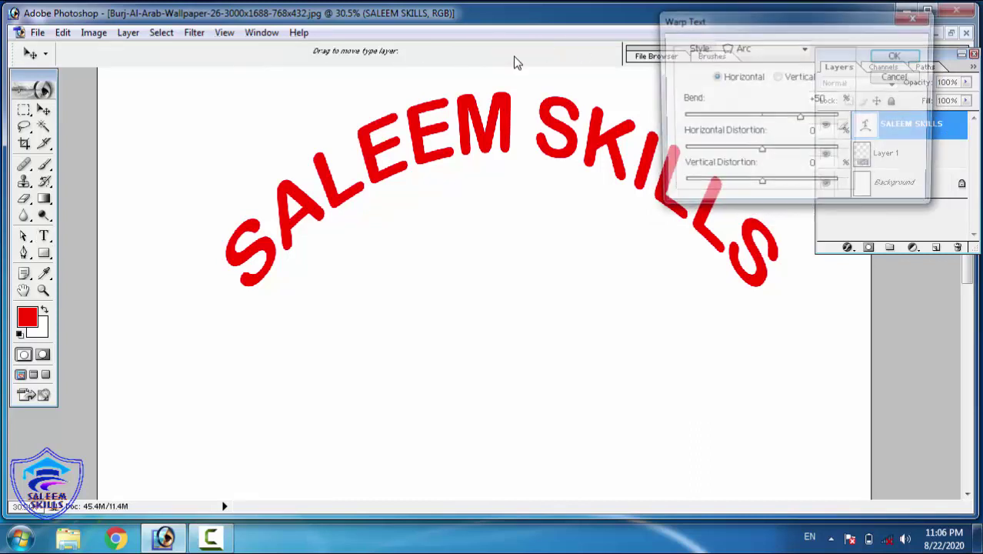
click(783, 54)
click(727, 65)
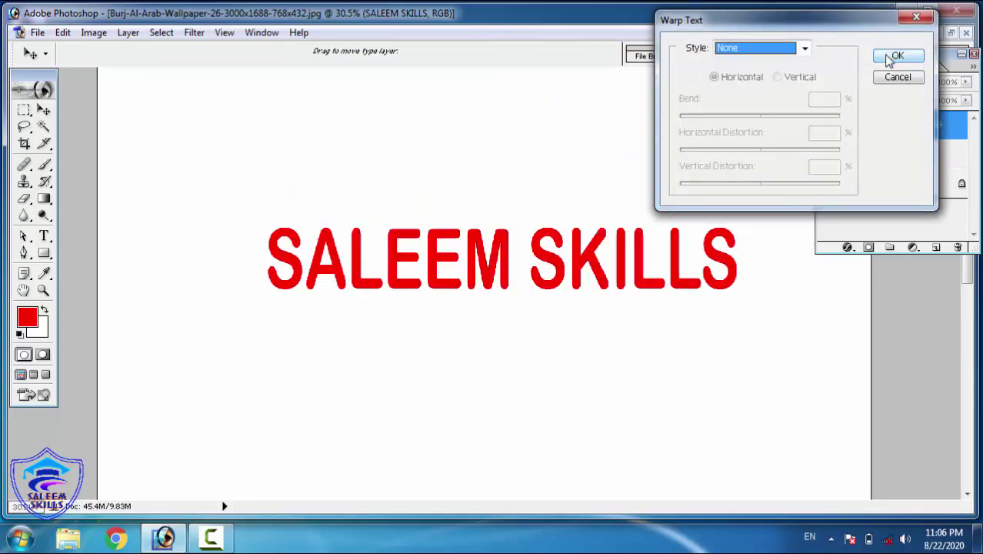
click(891, 60)
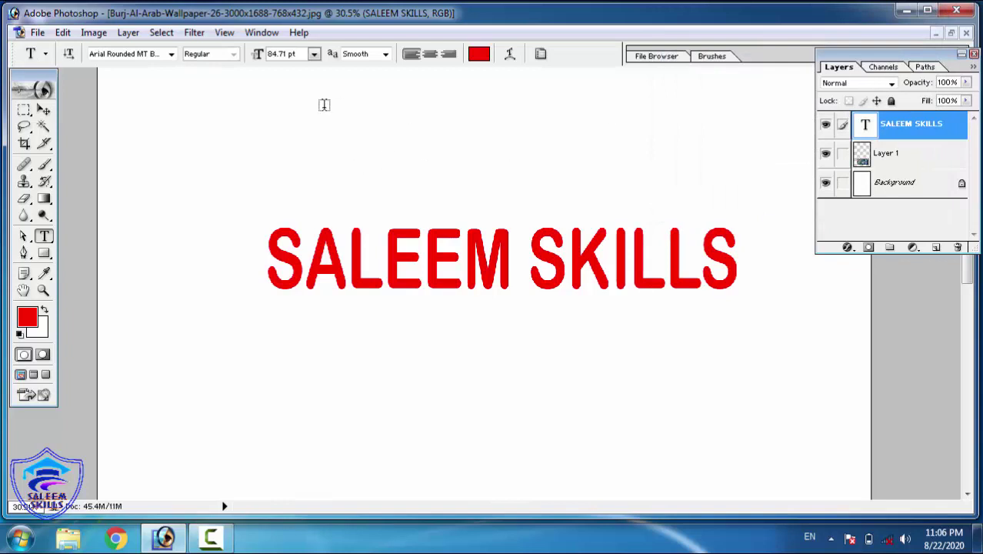
click(161, 33)
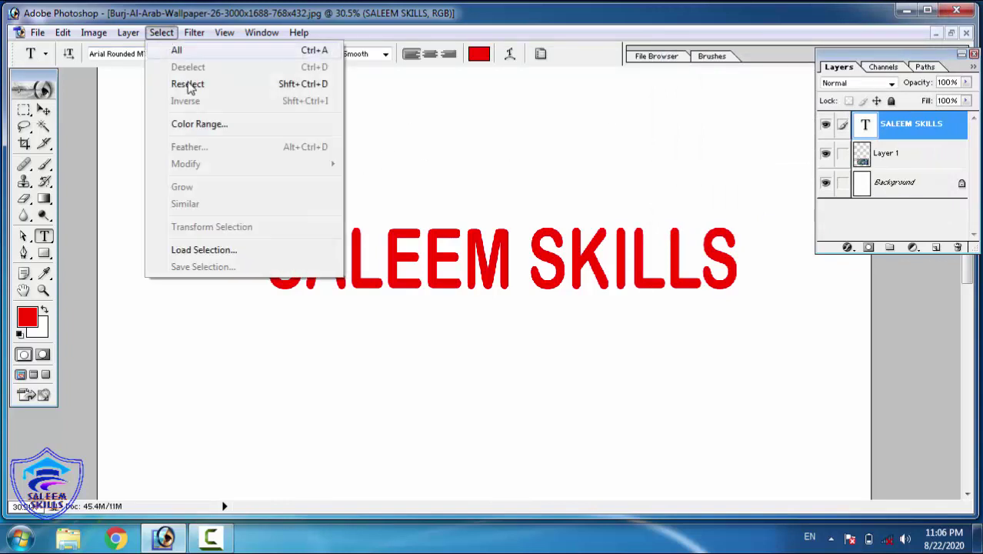
mouse_move(132, 34)
mouse_move(224, 233)
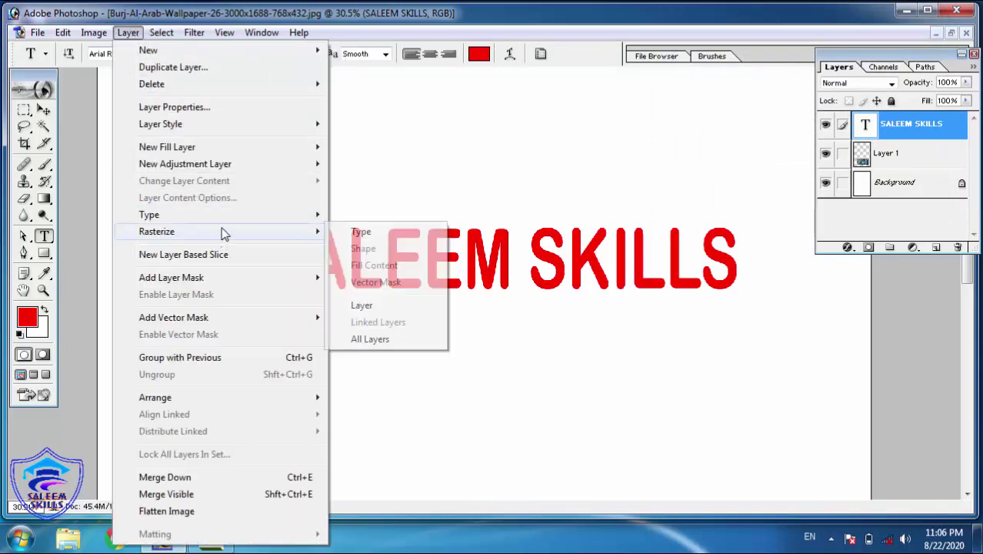
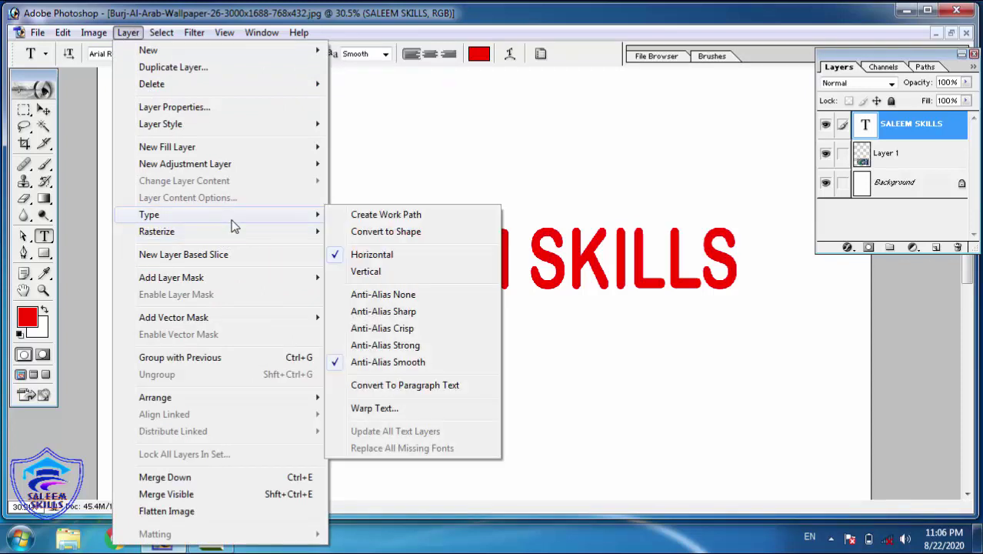
click(462, 12)
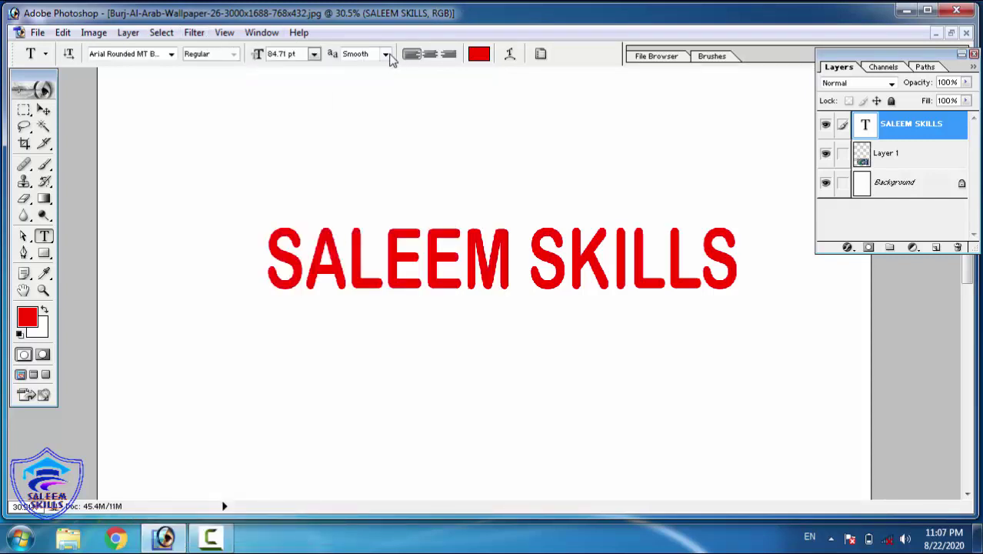
click(386, 57)
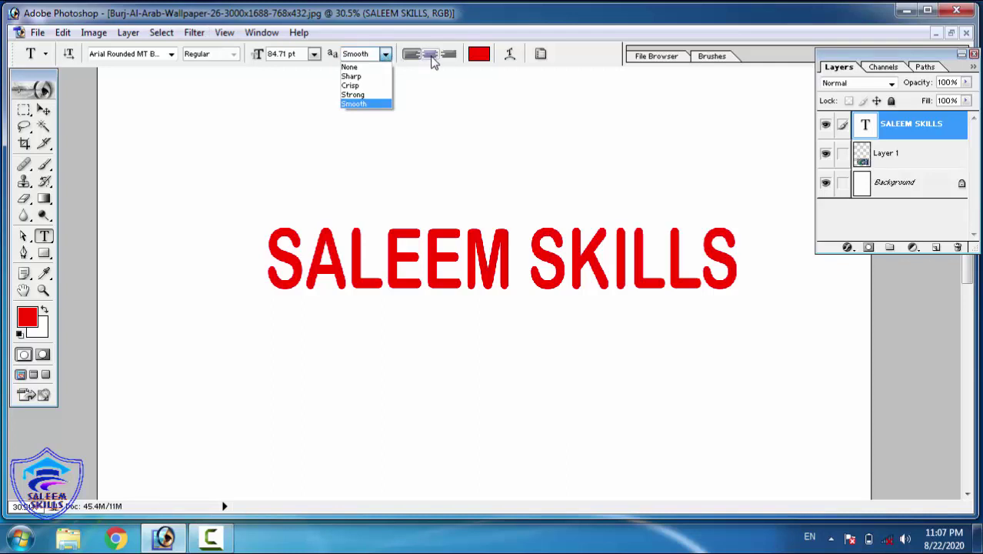
click(484, 56)
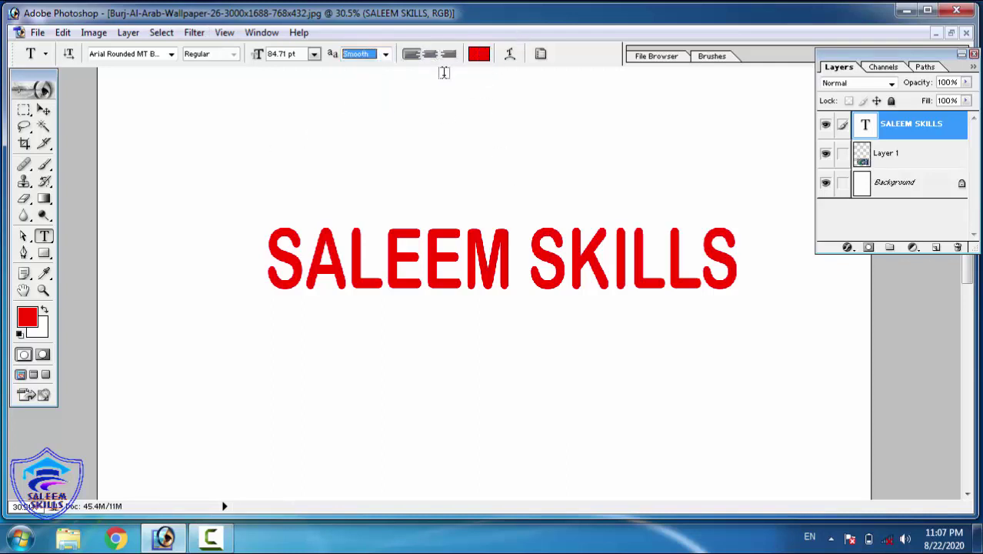
Step: Change the SALEEM SKILLS heading's text color to dark red, hex 981414
click(479, 54)
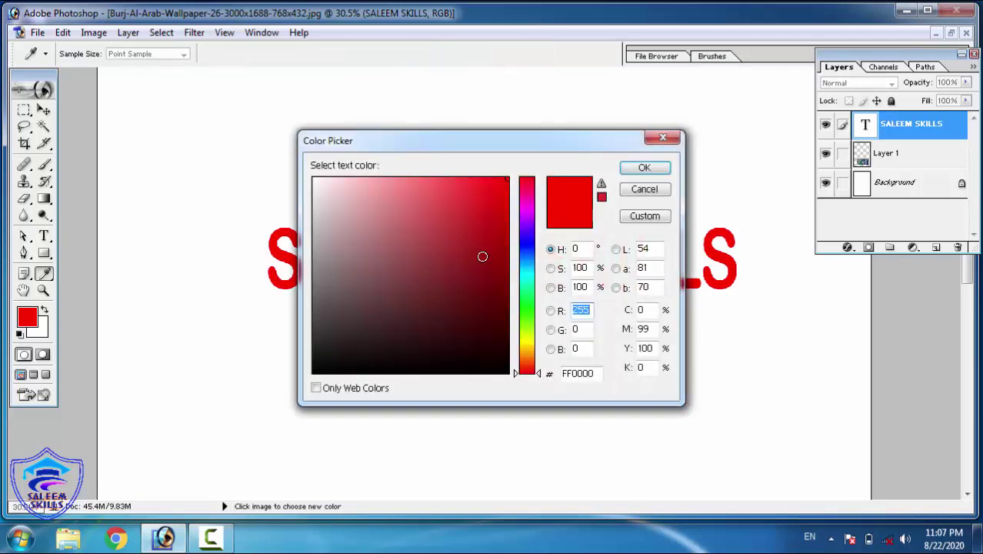
click(483, 256)
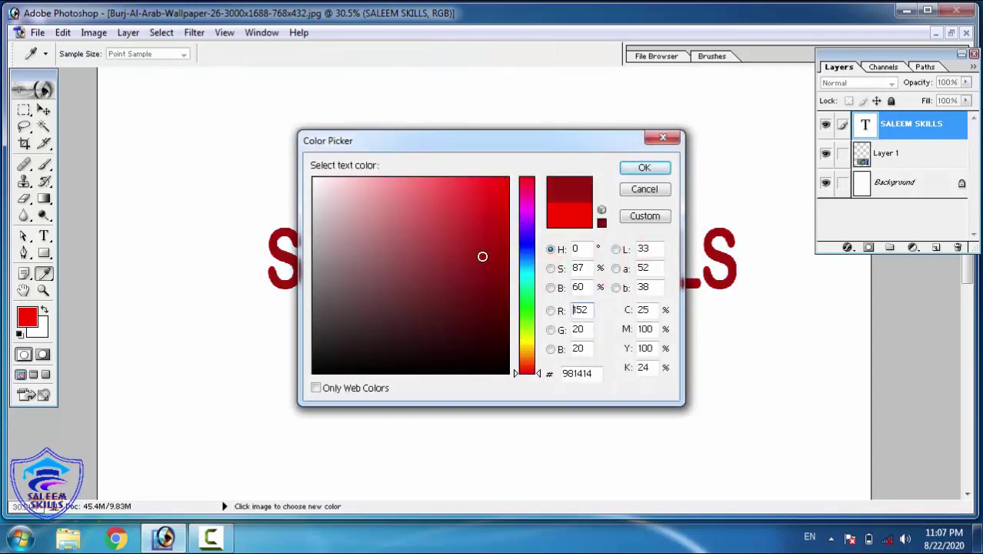
click(644, 168)
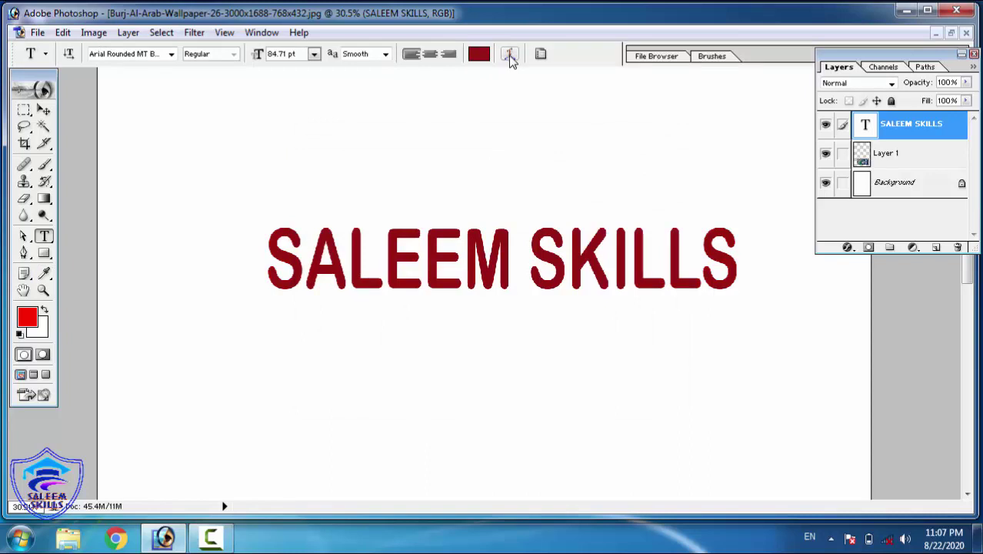
Step: Open the Character palette and move it up clear of the heading
click(541, 55)
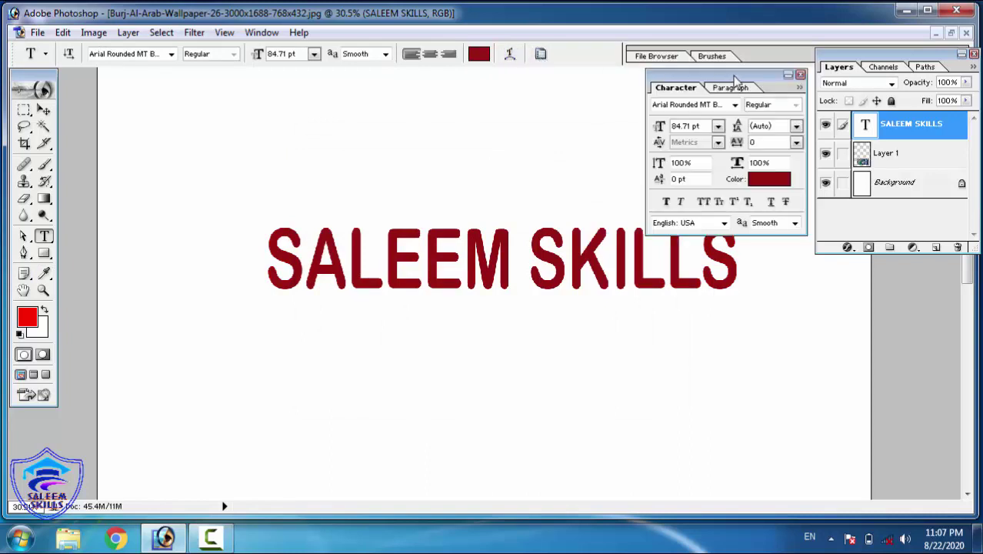
drag(734, 76, 734, 52)
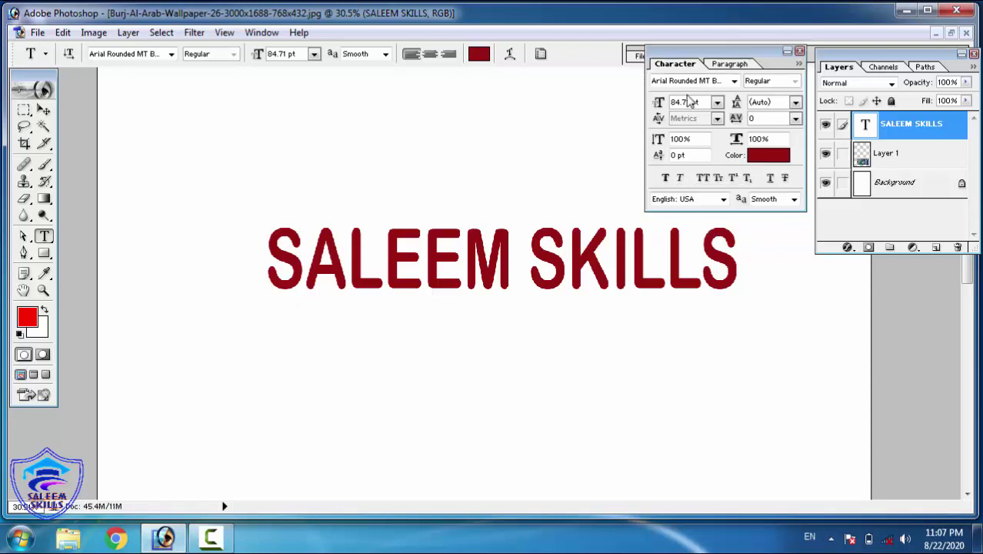
Step: Try the ArsisDReg font on the heading and switch back to Arial Rounded MT Bold
click(735, 82)
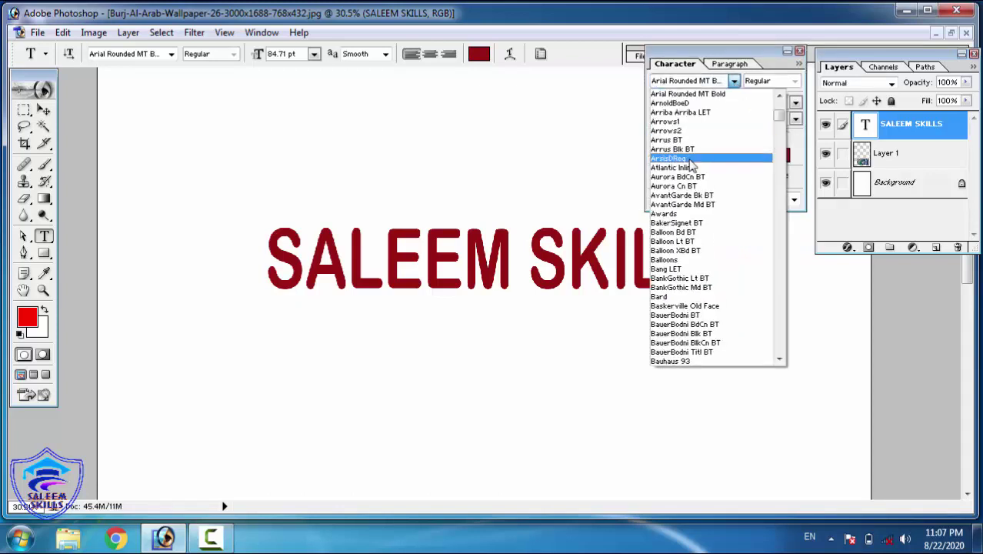
click(688, 159)
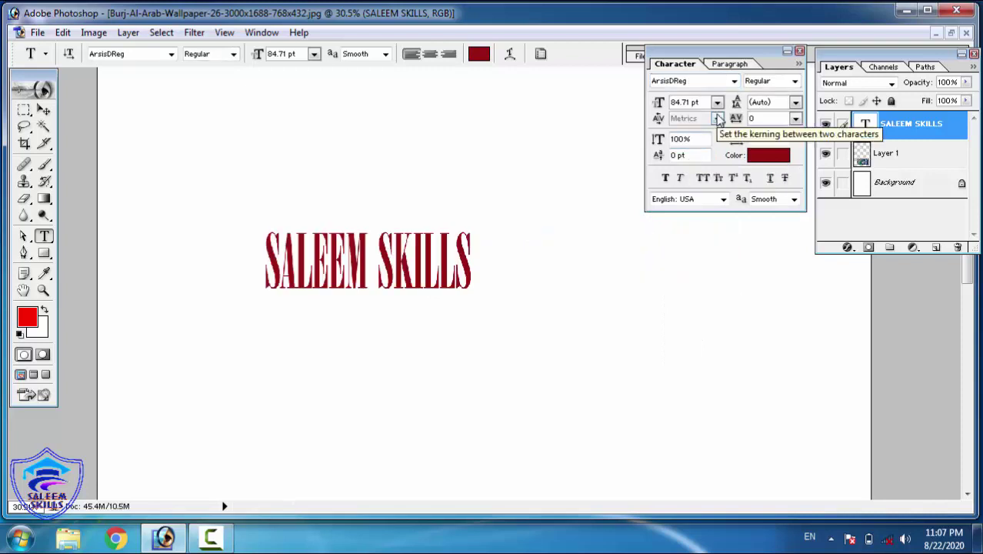
key(Up)
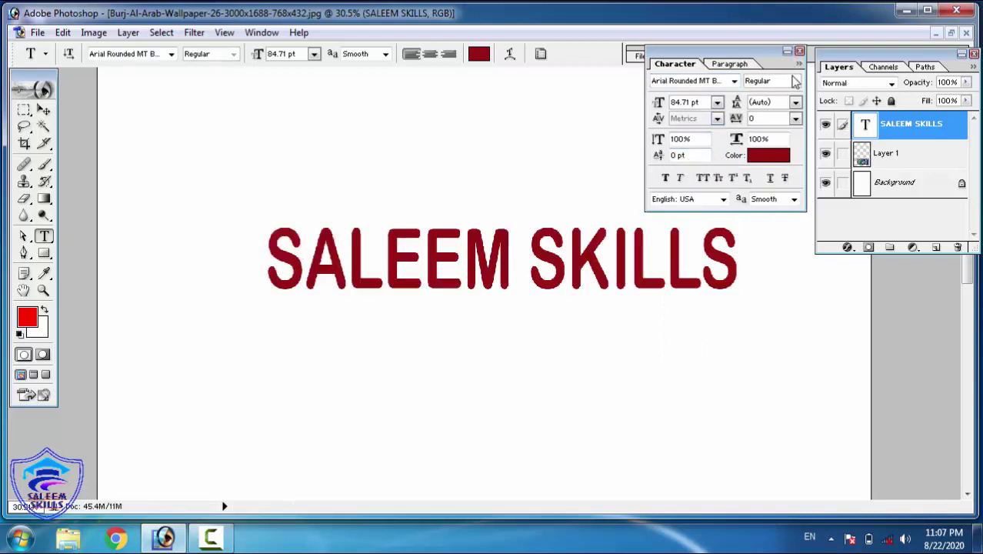
Step: Look through the preset font sizes and leading values available for the heading
click(718, 103)
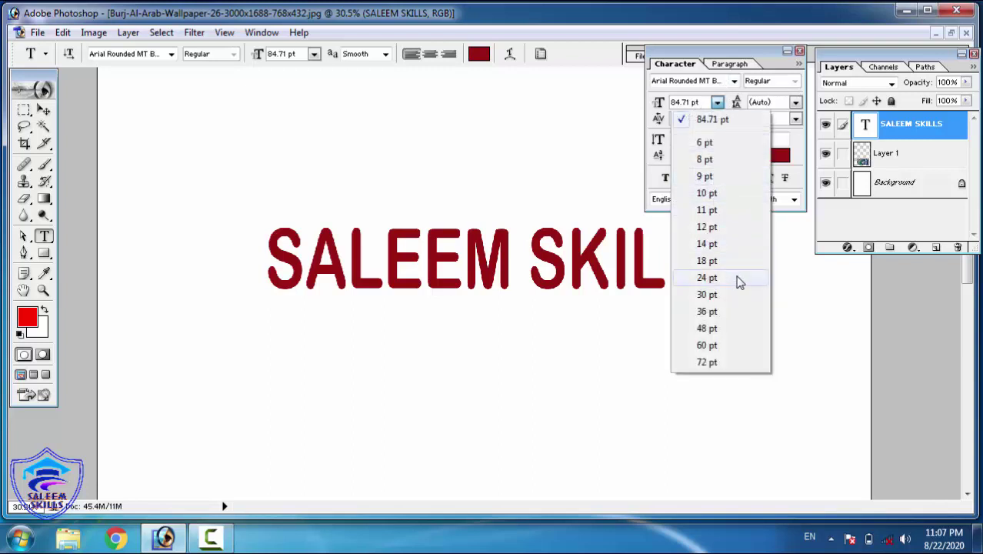
click(719, 103)
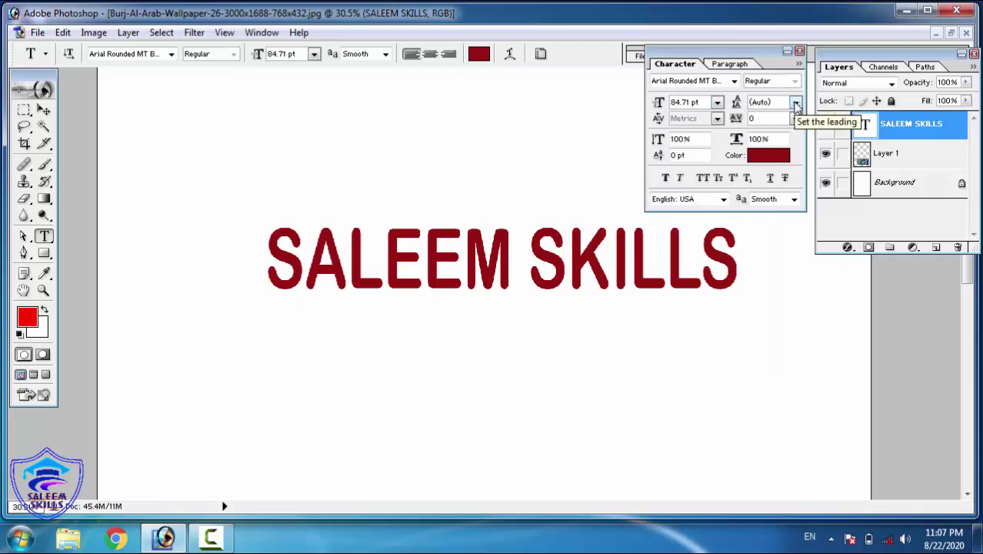
click(796, 103)
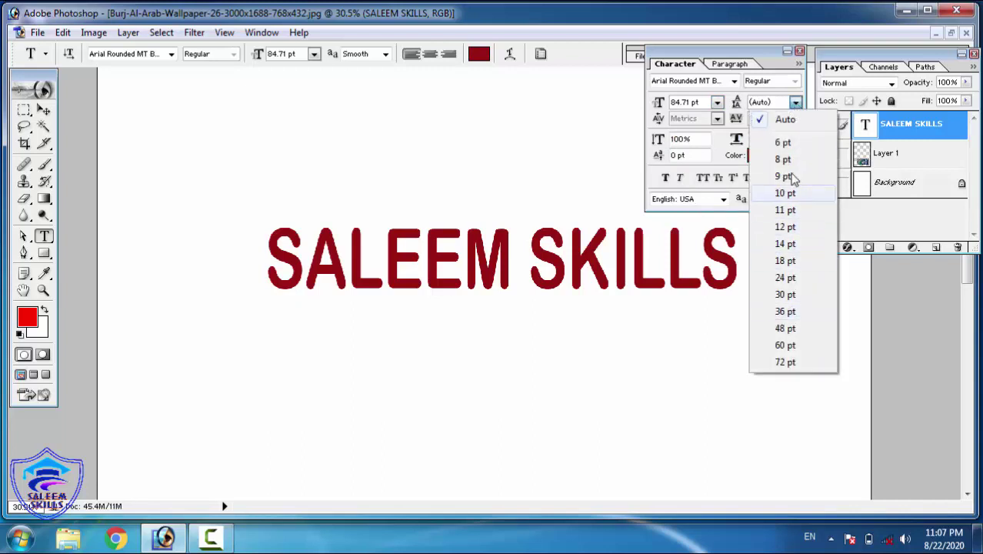
click(796, 103)
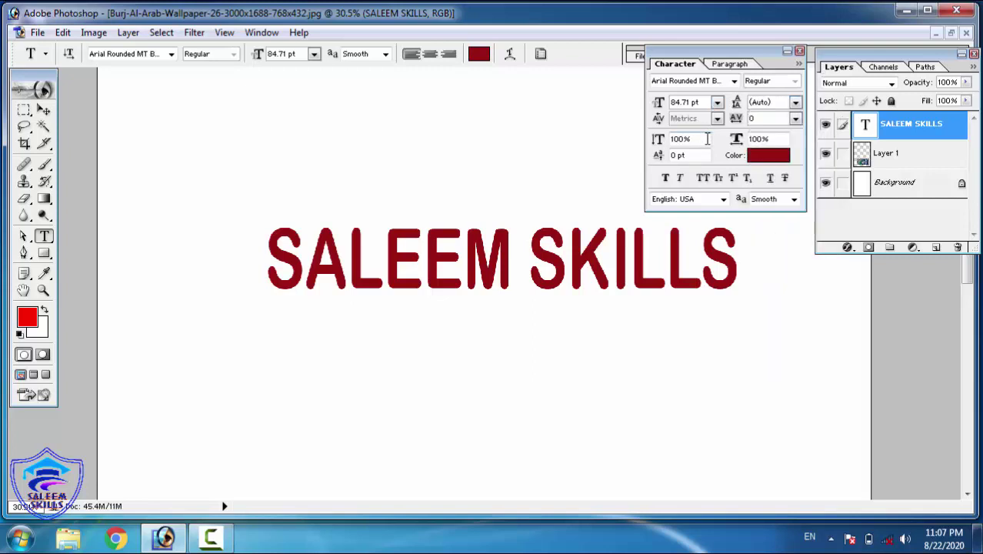
Step: Try 200% vertical and 200% horizontal scale on the heading and undo both changes
drag(705, 139, 668, 140)
text(200)
key(Return)
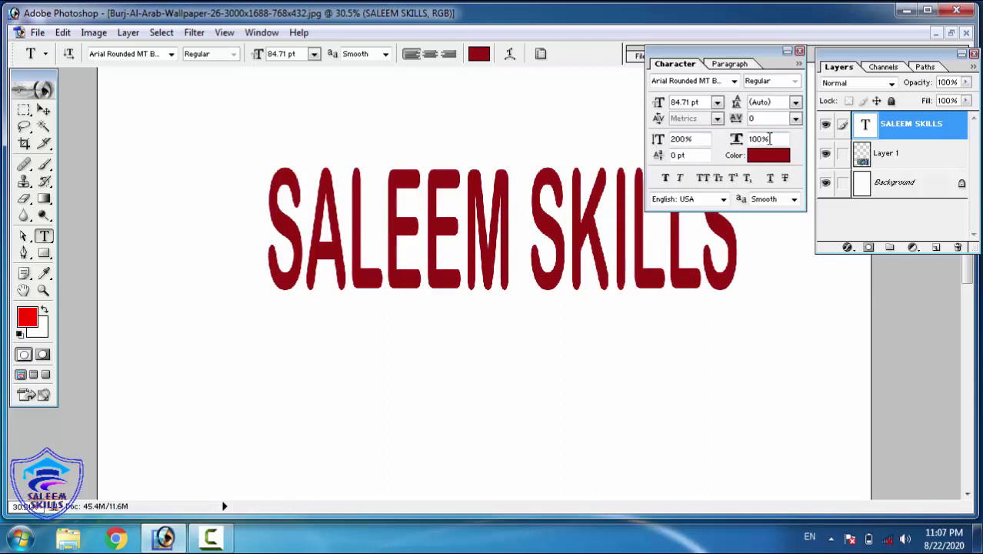
drag(782, 138, 697, 166)
text(200)
key(Return)
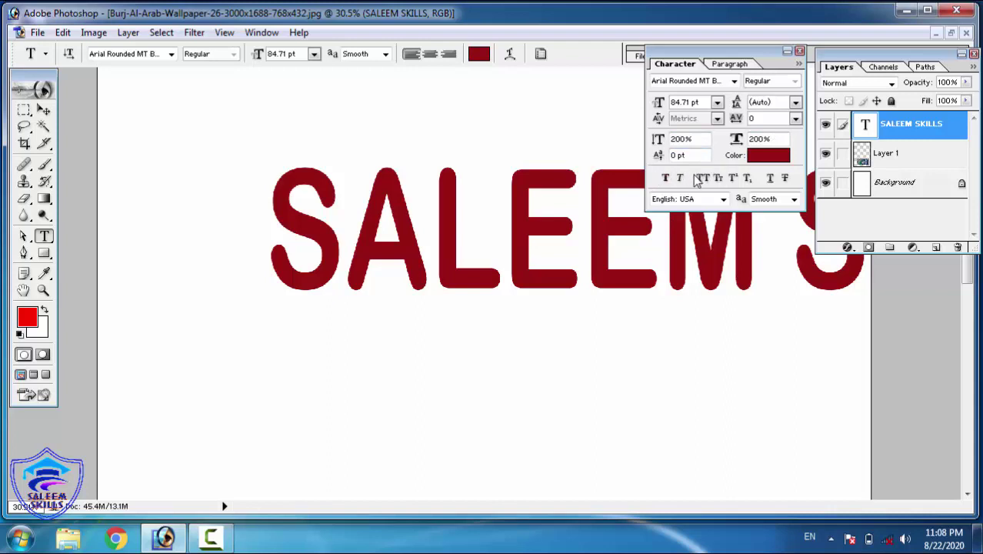
key(ctrl+alt+z)
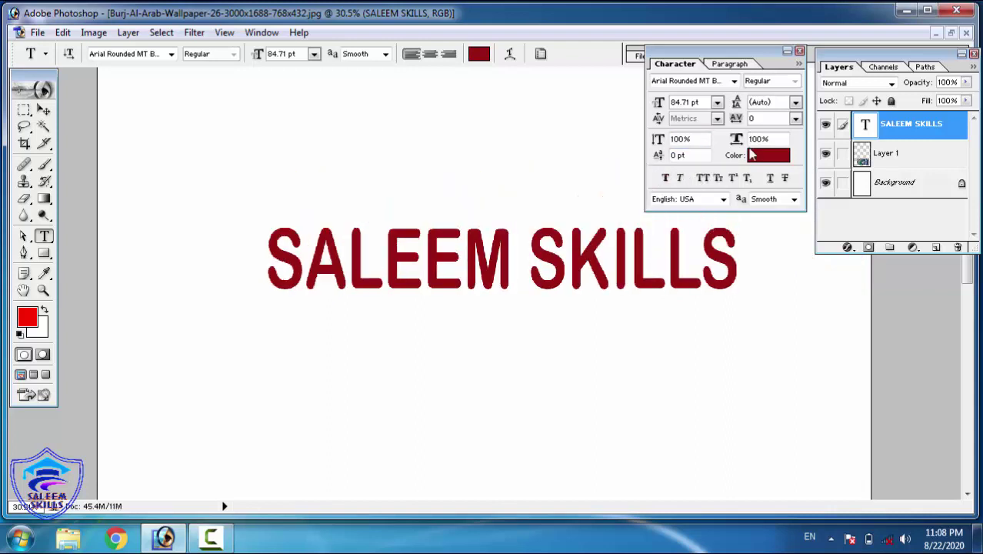
Step: Try Faux Bold, Faux Italic and All Caps on the whole heading, turning each one off again
click(666, 178)
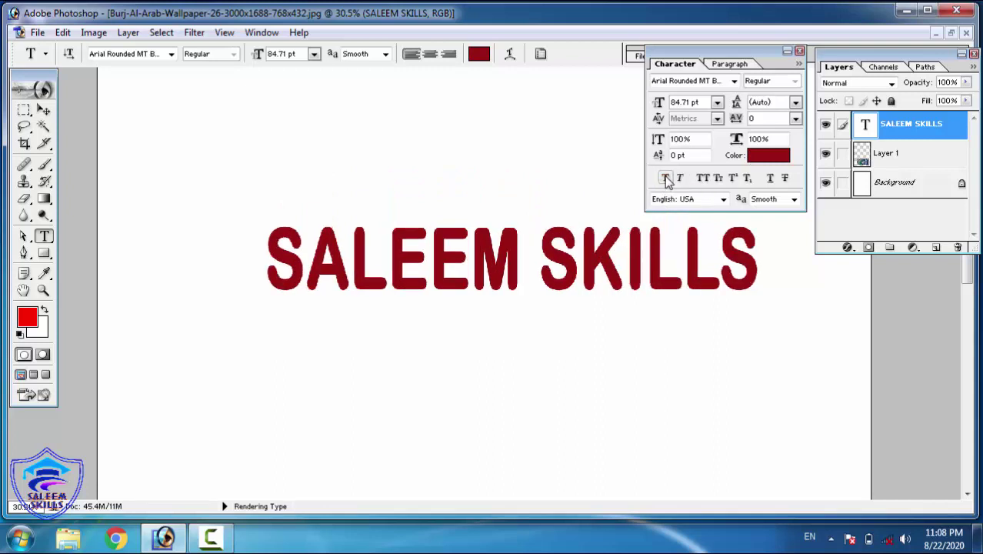
click(666, 178)
click(681, 179)
click(681, 178)
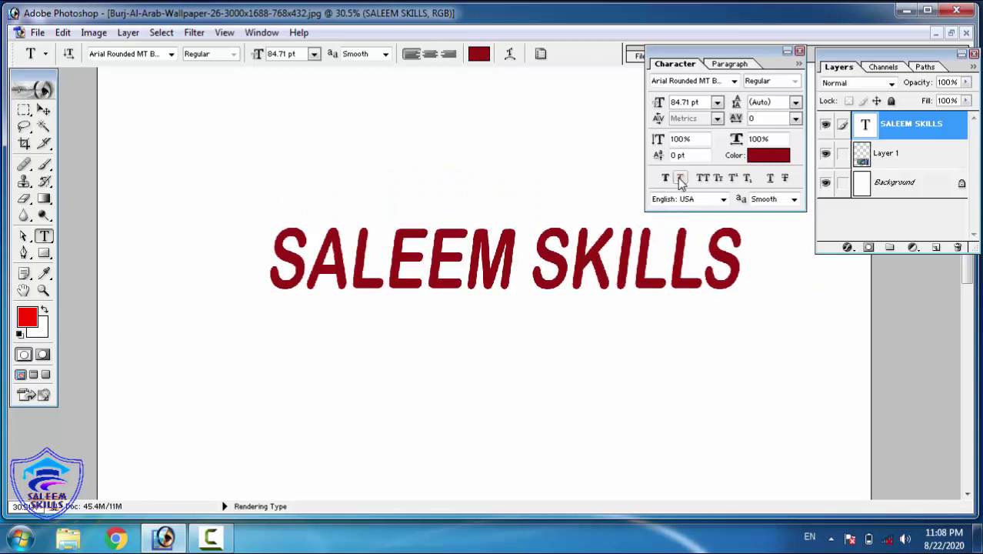
click(704, 179)
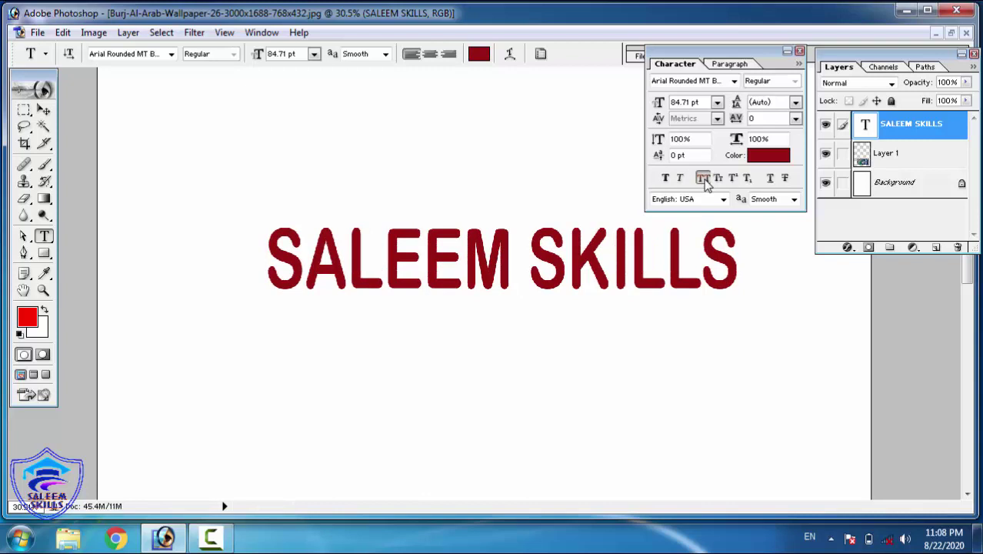
click(707, 182)
Step: Make only the final S of SKILLS subscript after trying Small Caps and All Caps on it
click(706, 251)
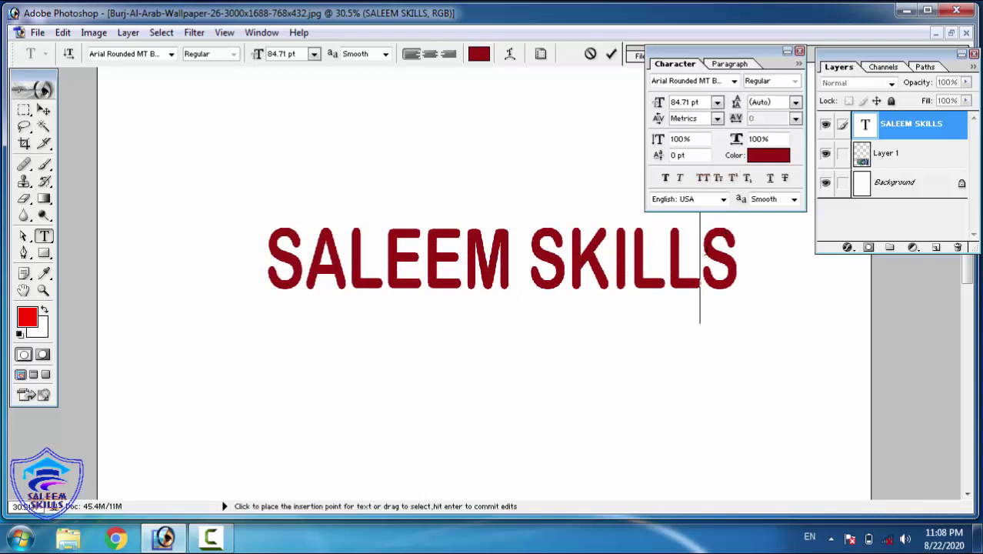
double_click(707, 251)
click(707, 249)
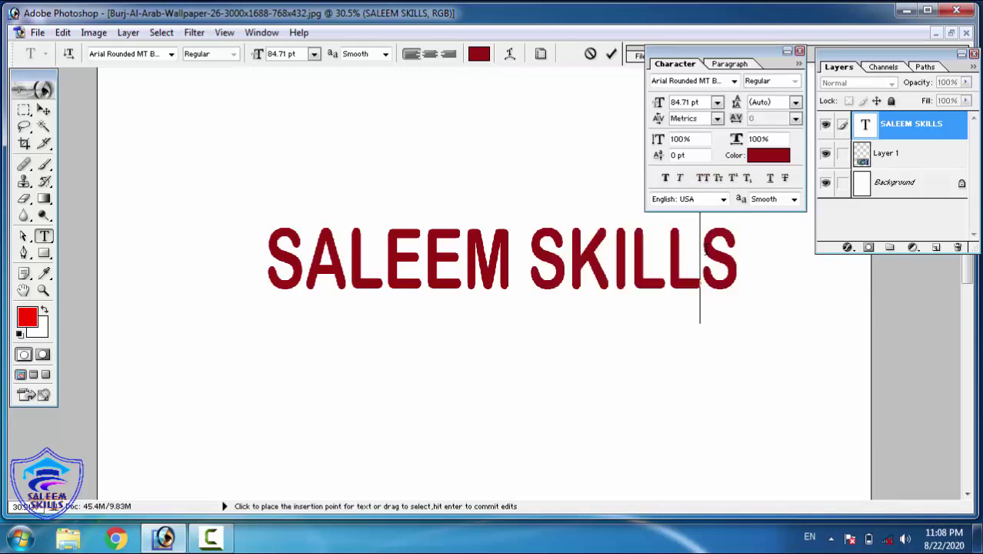
key(shift+Right)
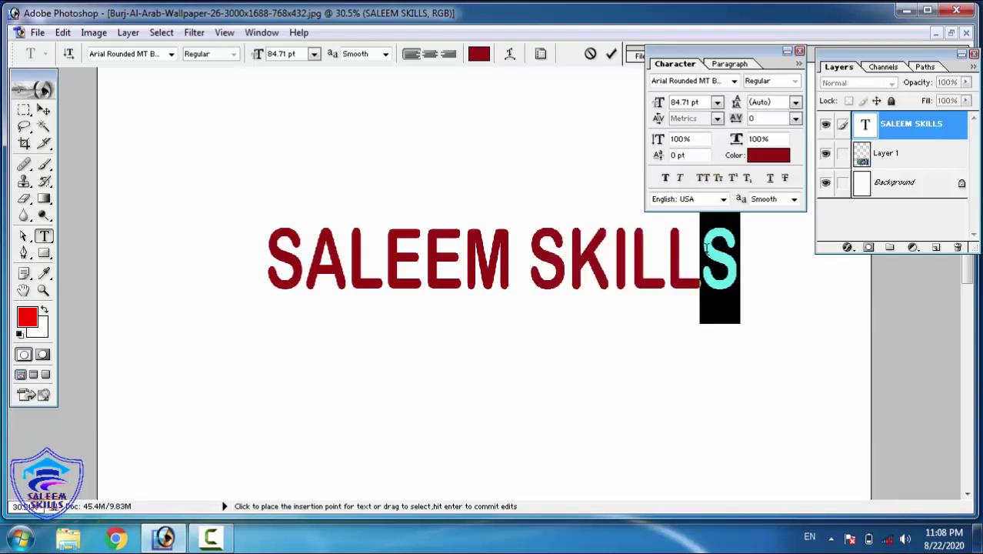
click(718, 177)
click(720, 178)
click(719, 179)
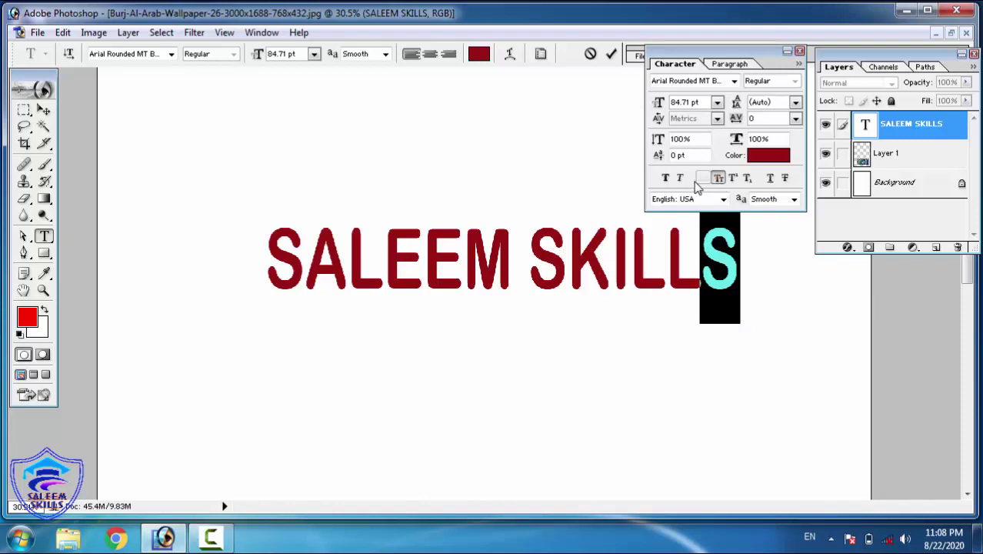
click(701, 182)
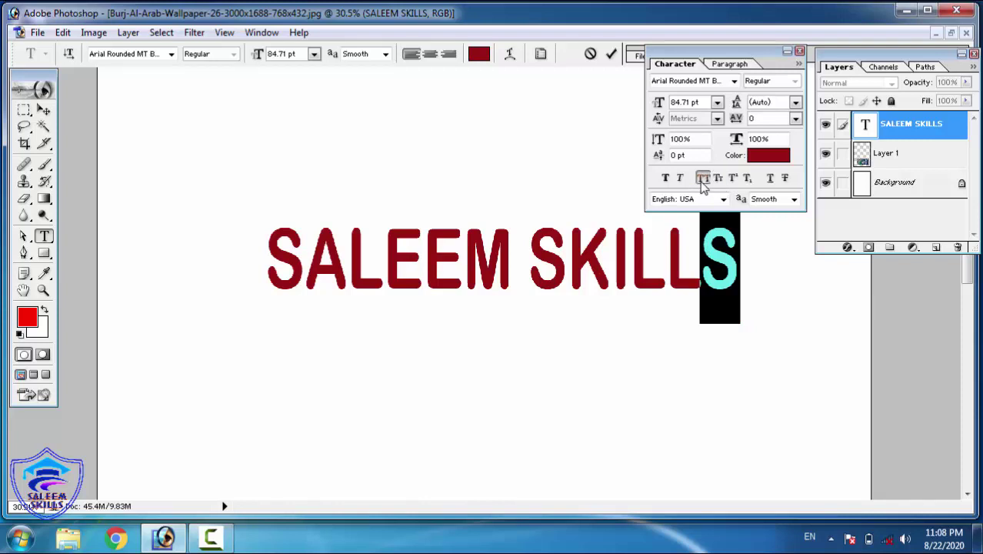
click(702, 183)
click(748, 179)
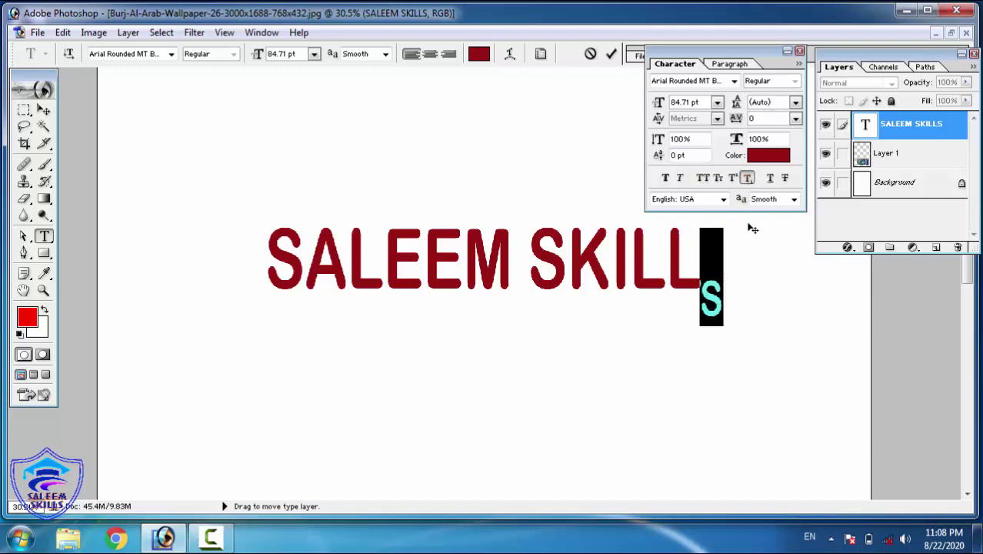
Step: Make the first L of SKILLS superscript
click(681, 253)
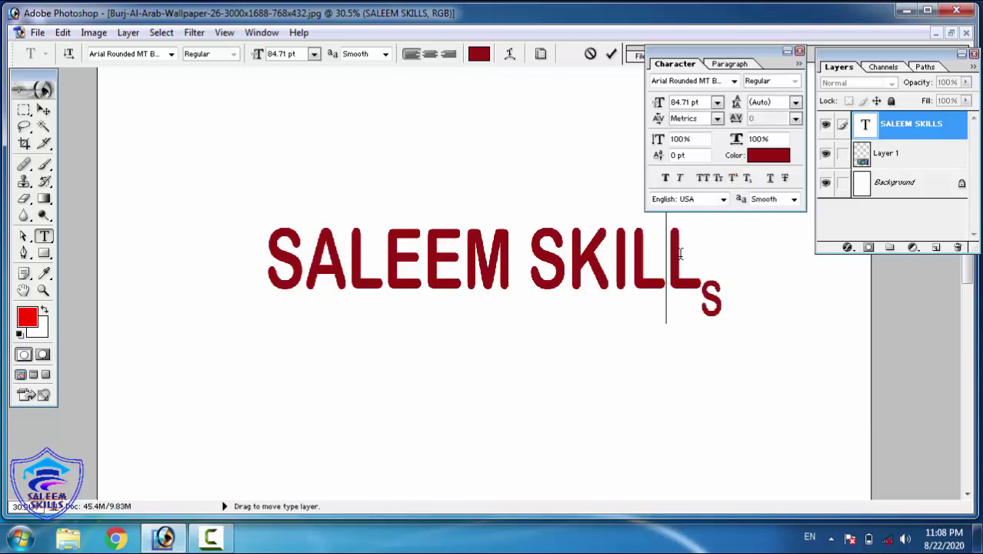
key(shift+Left)
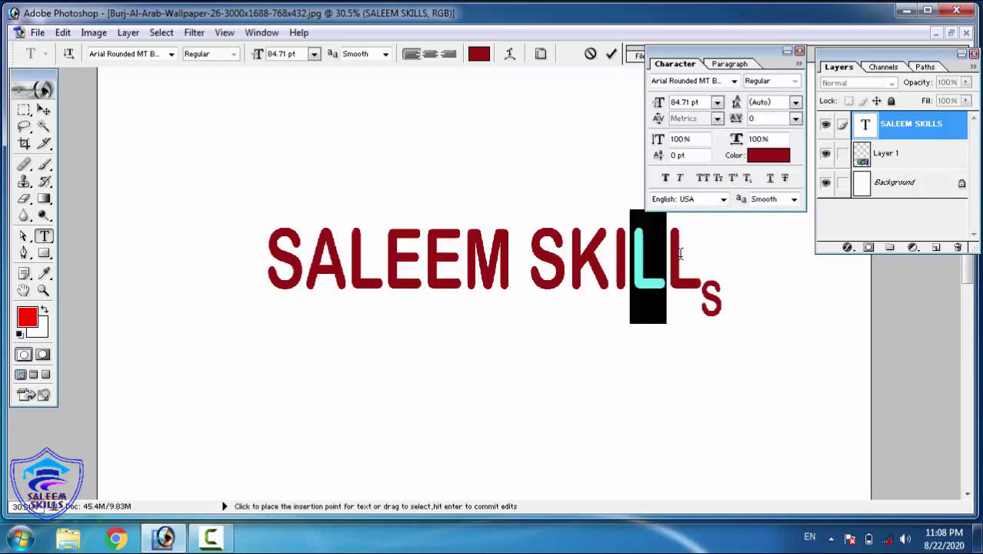
click(734, 179)
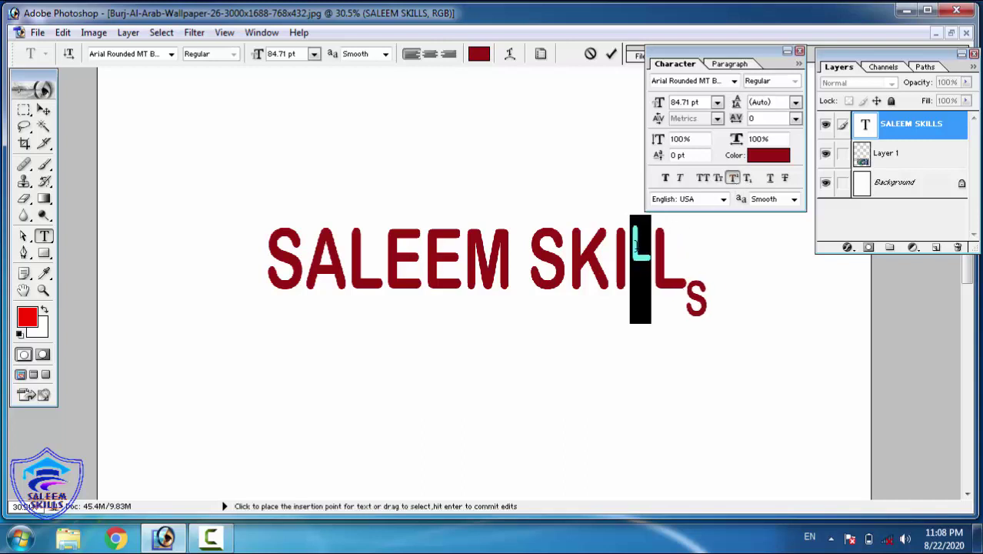
key(Left)
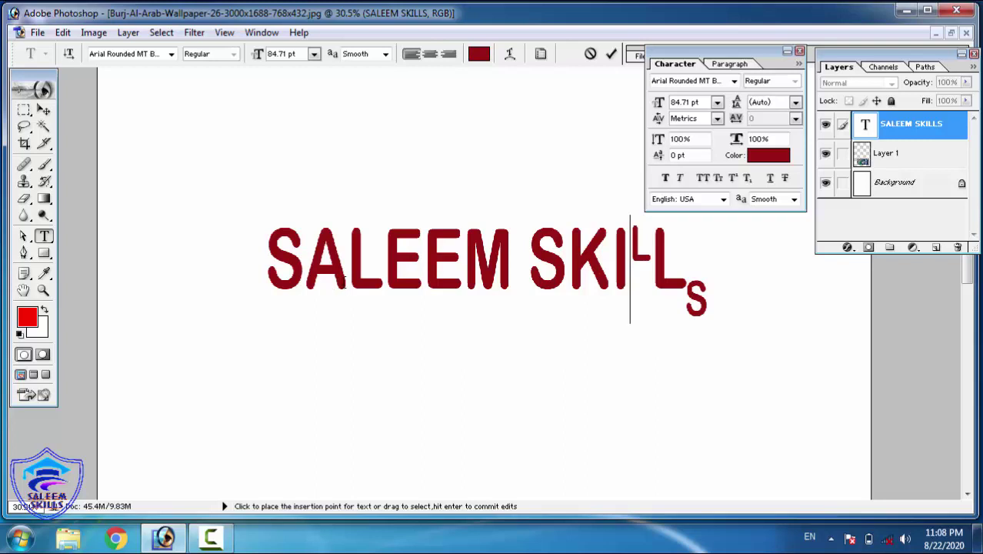
Step: Insert the text CO2 on its own line above the SALEEM SKILLS heading
click(267, 267)
text(CO)
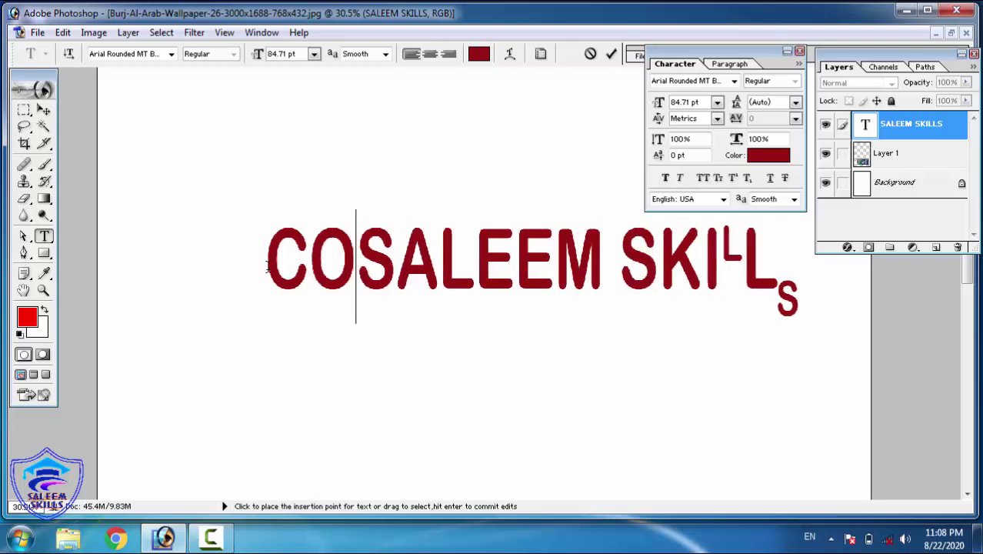
text(2)
key(Return)
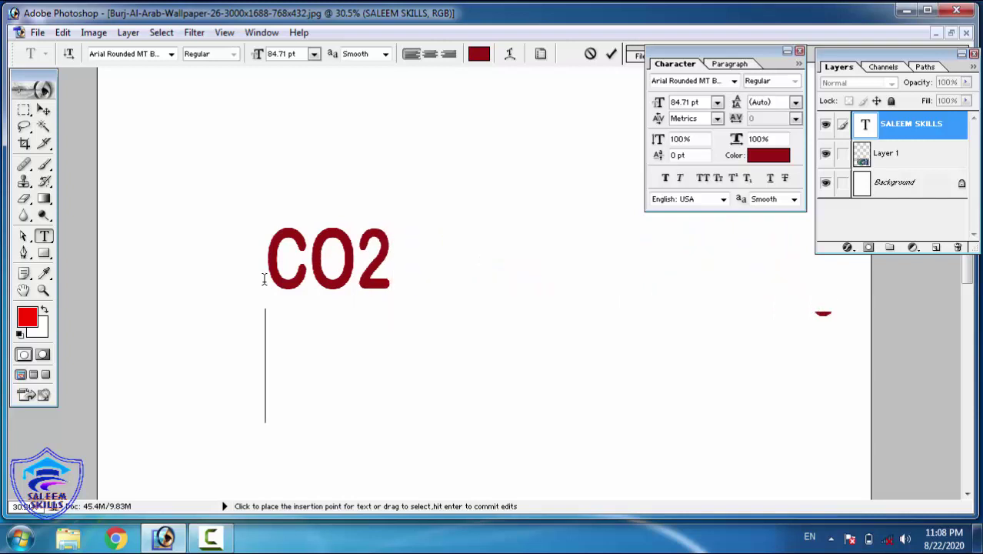
Step: Make the 2 in CO2 superscript and commit the text edit
key(Up)
key(Right)
key(Right)
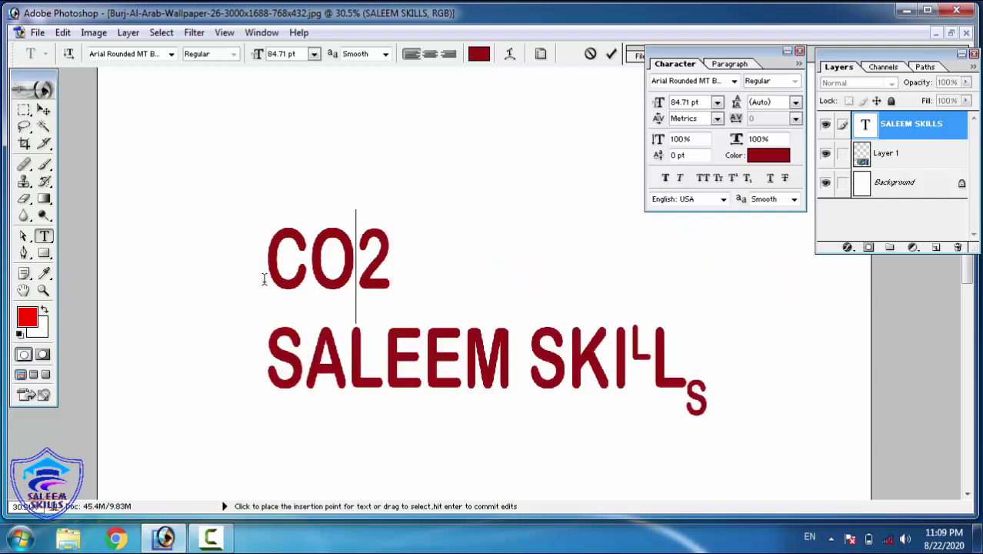
key(shift+Right)
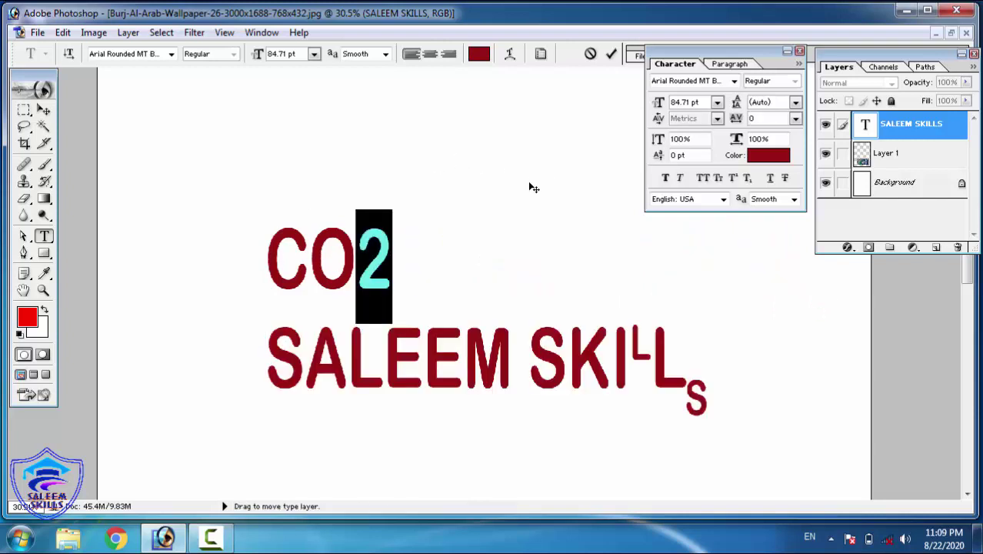
click(734, 178)
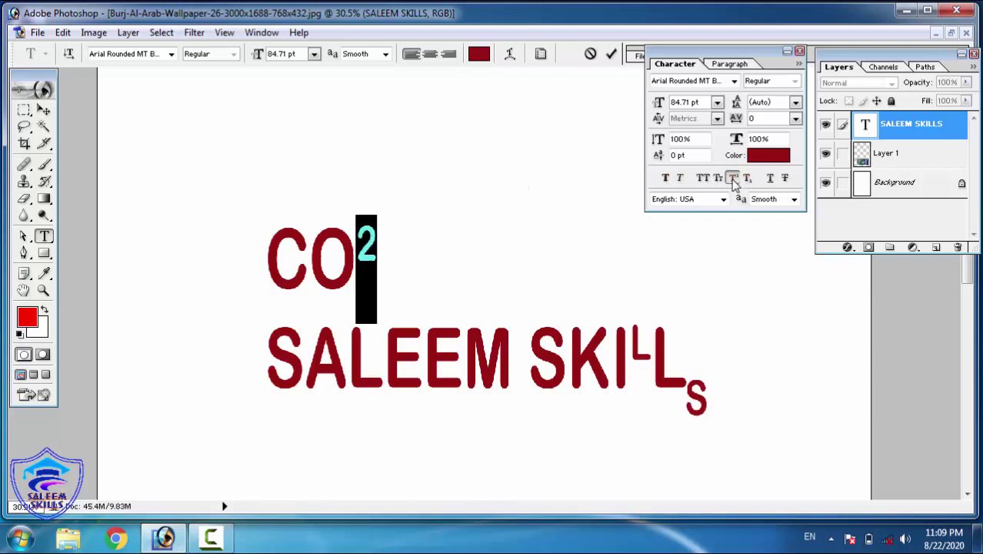
key(Right)
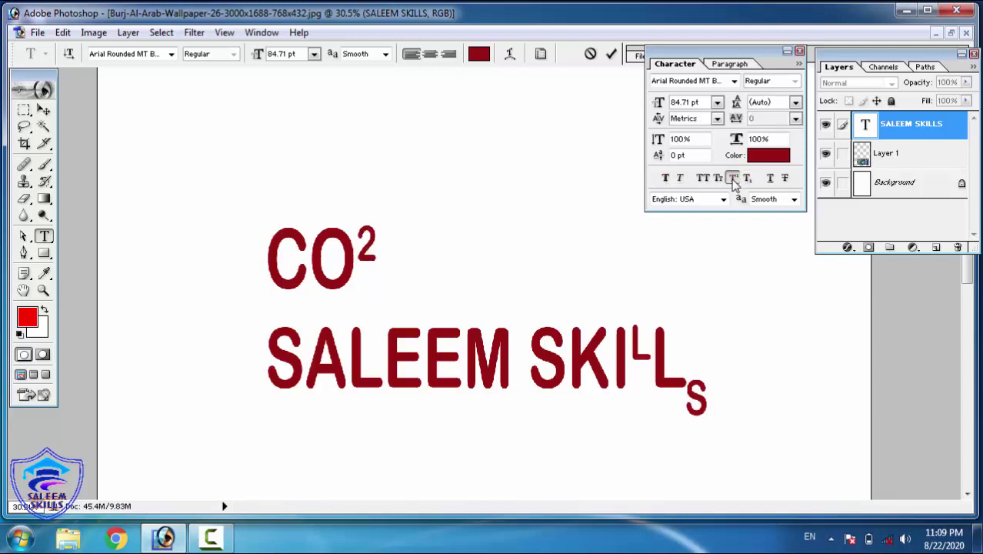
key(ctrl+Return)
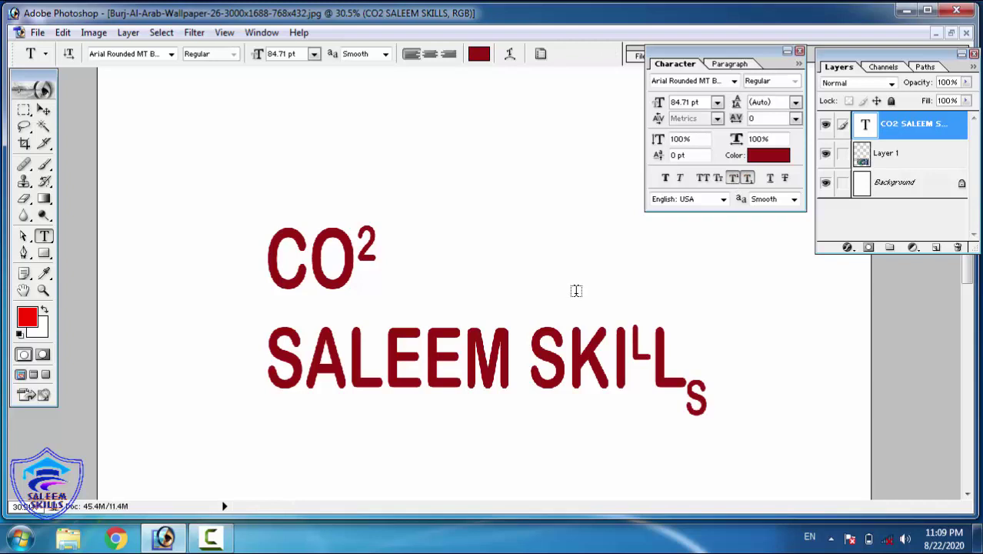
Step: Add the line H20 between CO2 and the heading, and turn off superscript on it
click(359, 245)
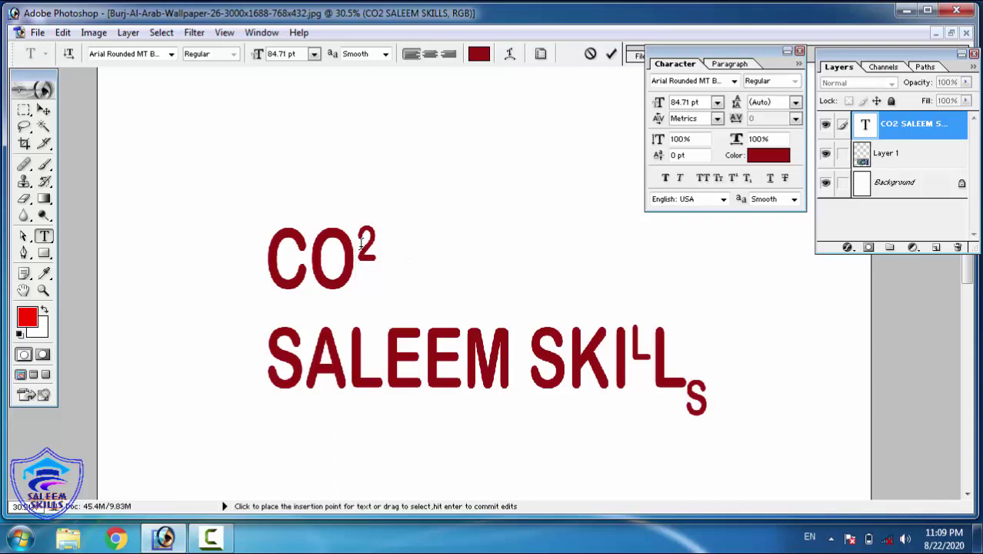
key(shift+Right)
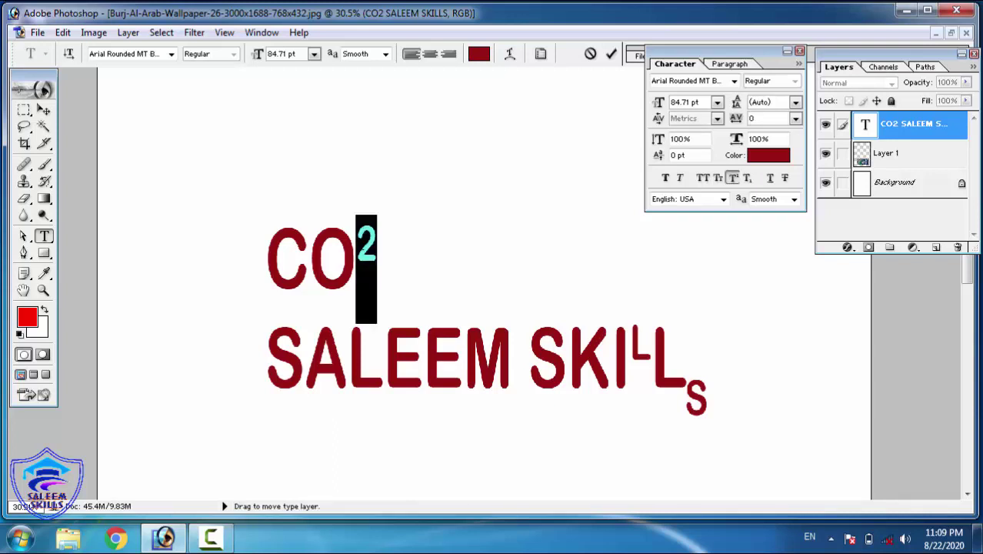
key(ctrl+a)
click(362, 244)
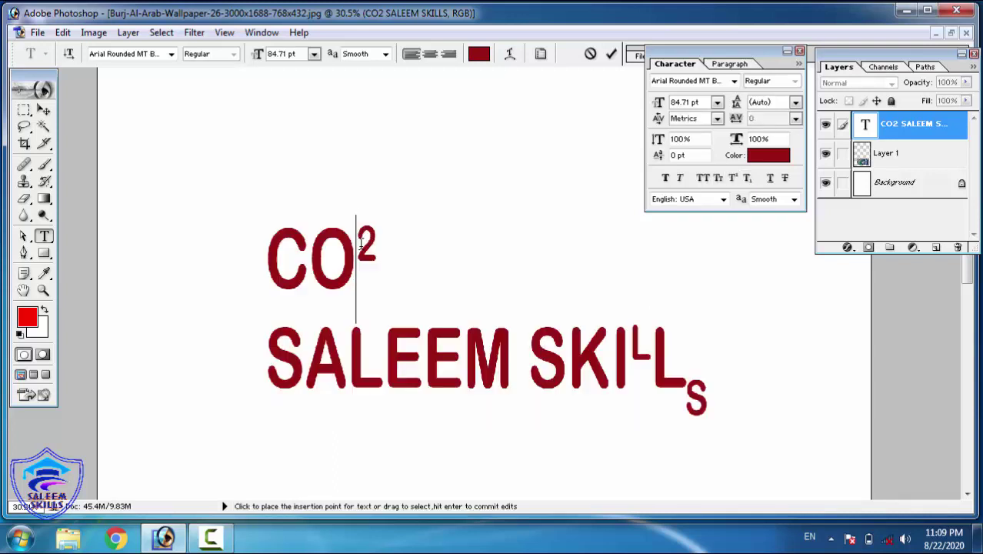
key(Right)
key(Right)
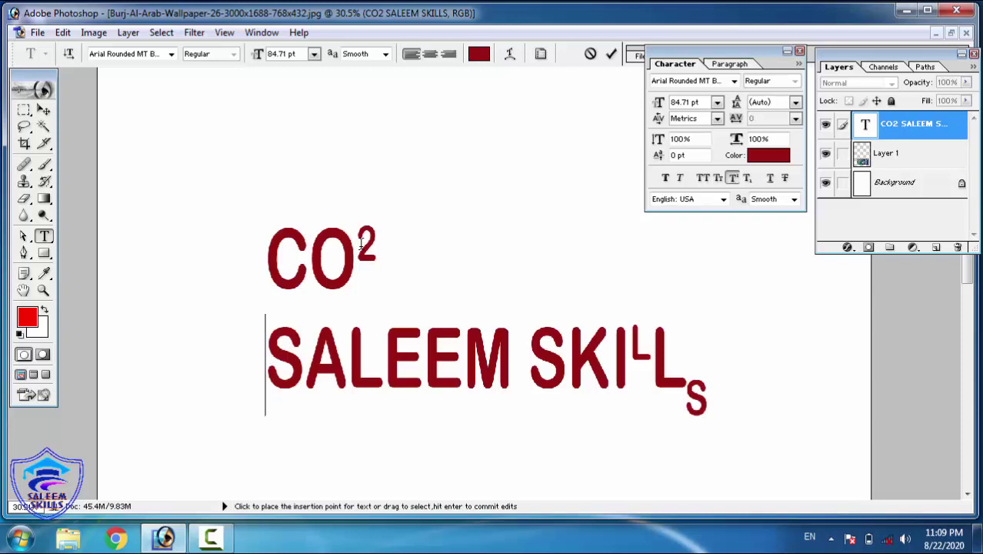
key(Return)
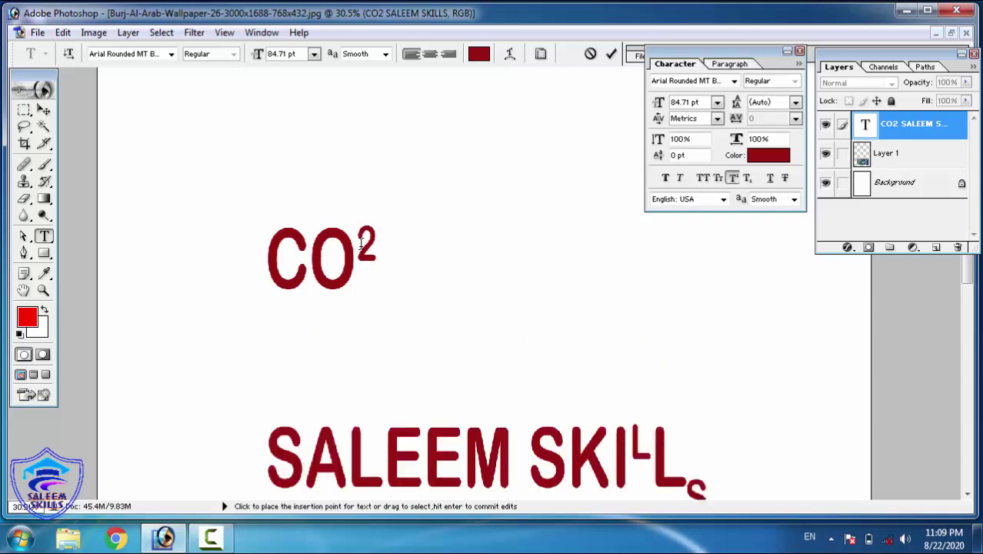
text(H20)
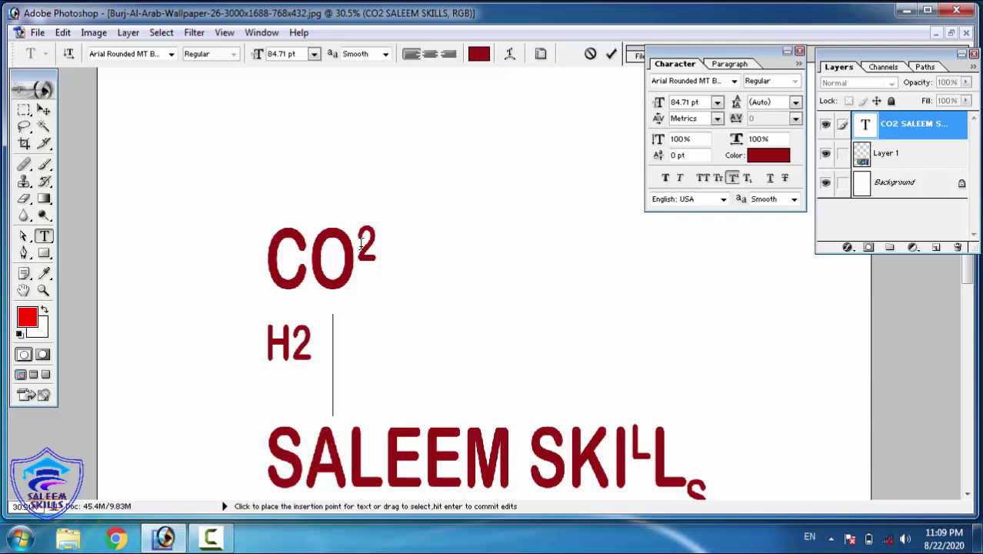
key(shift+Left)
key(shift+Left)
key(shift+Left)
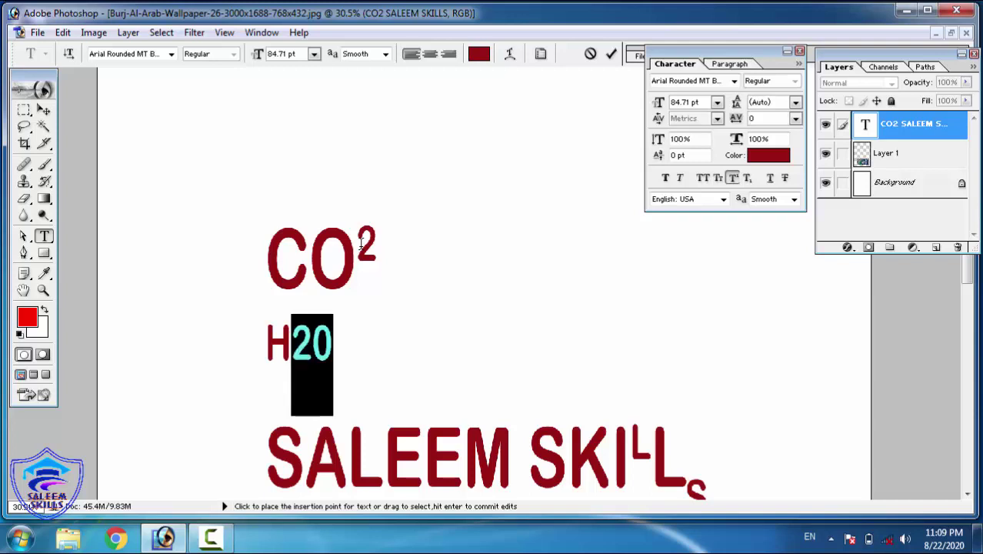
click(732, 178)
Step: Make only the 2 in H20 subscript after trying superscript on it
click(308, 354)
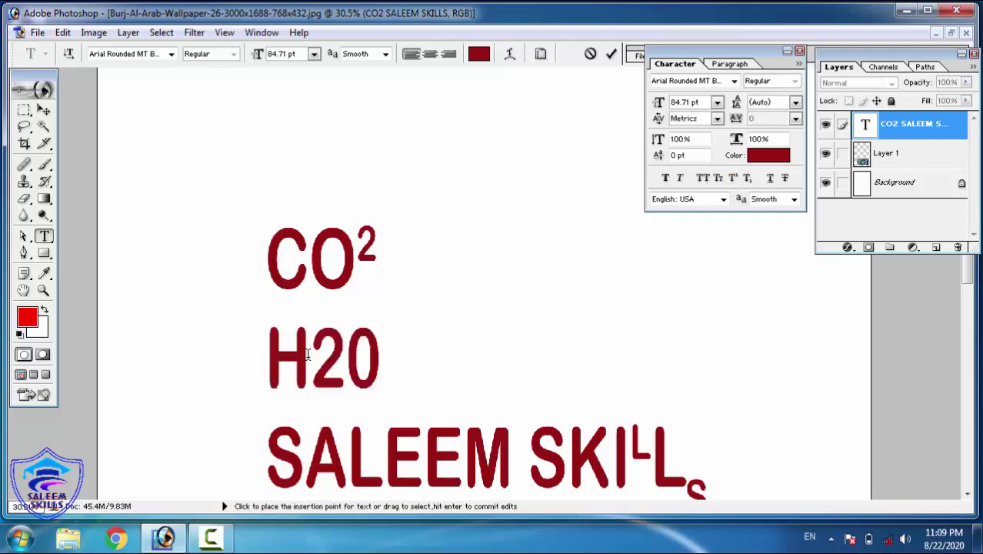
key(shift+Right)
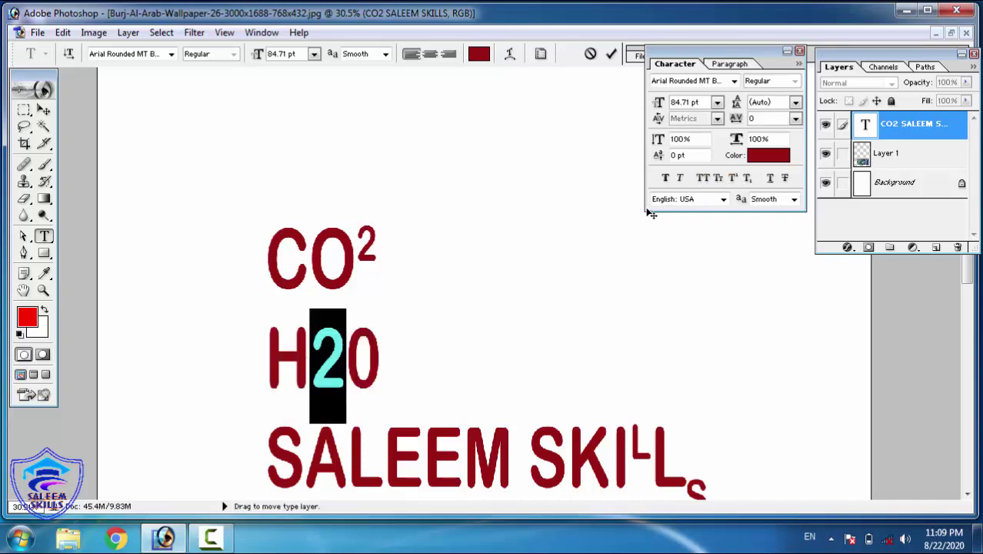
click(733, 178)
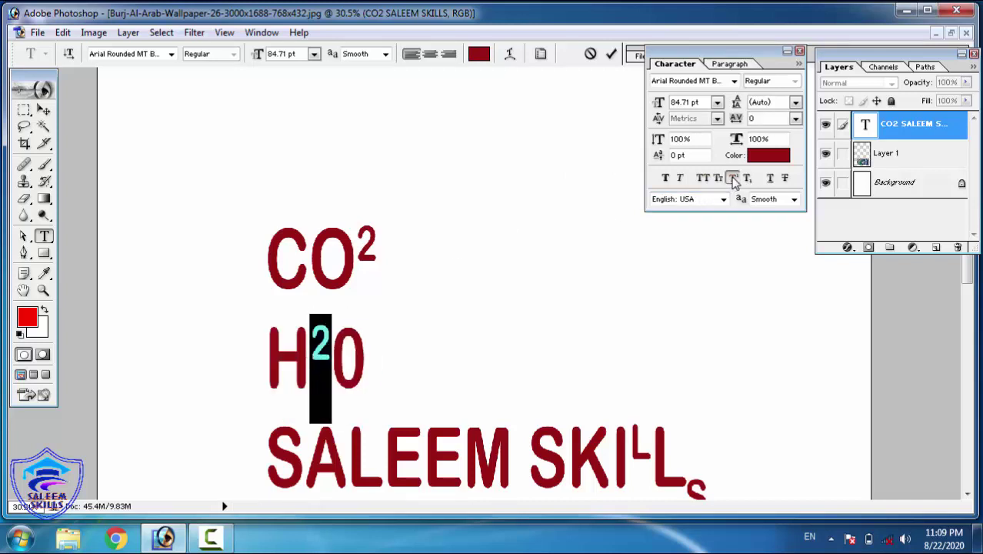
click(747, 178)
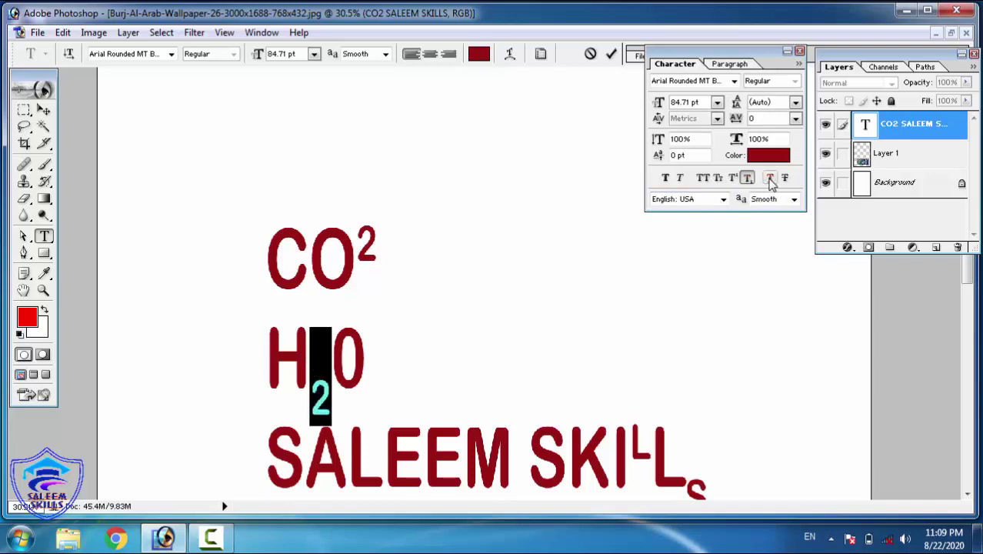
Step: Underline the whole SALEEM SKILLS line
click(432, 423)
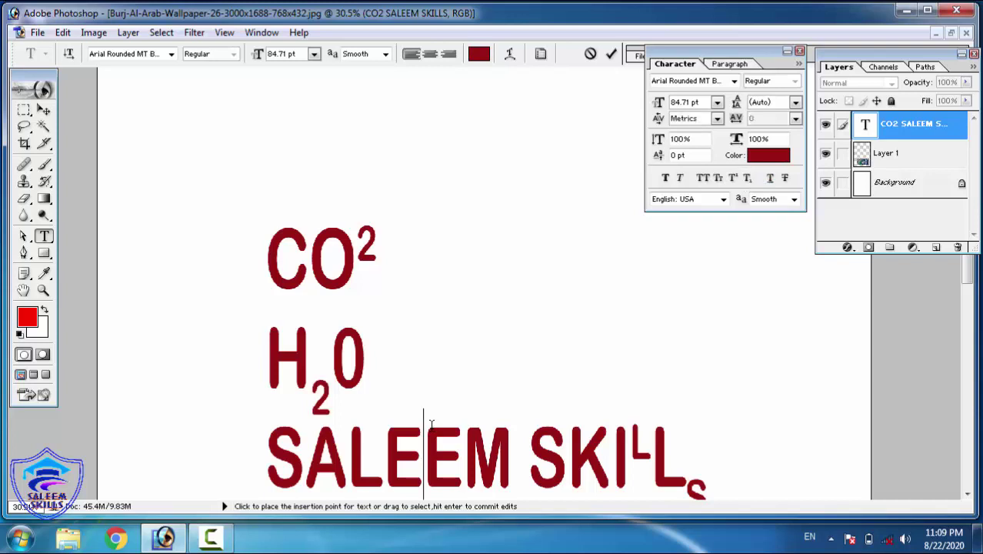
key(ctrl+a)
click(441, 455)
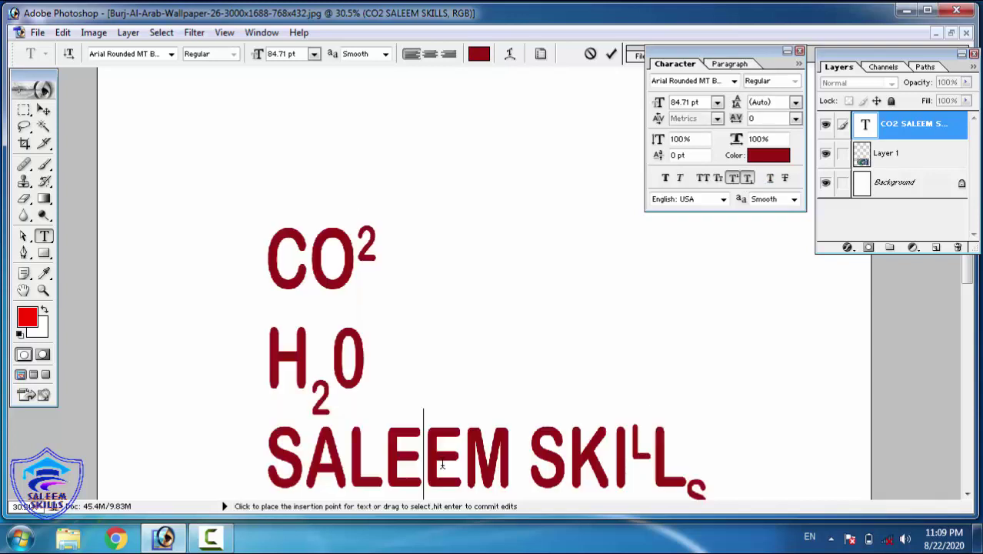
key(Left)
key(Left)
key(Left)
key(Left)
key(shift+End)
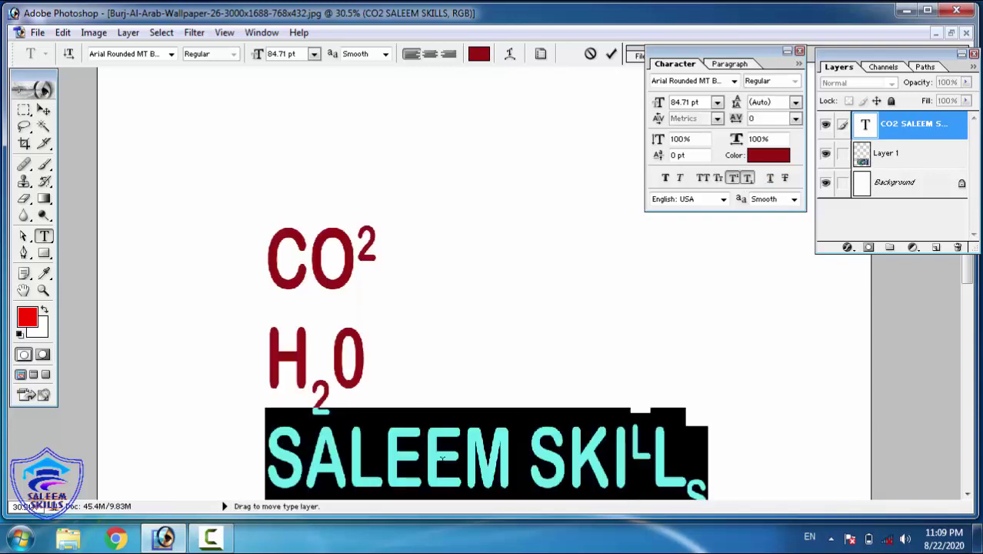
click(771, 180)
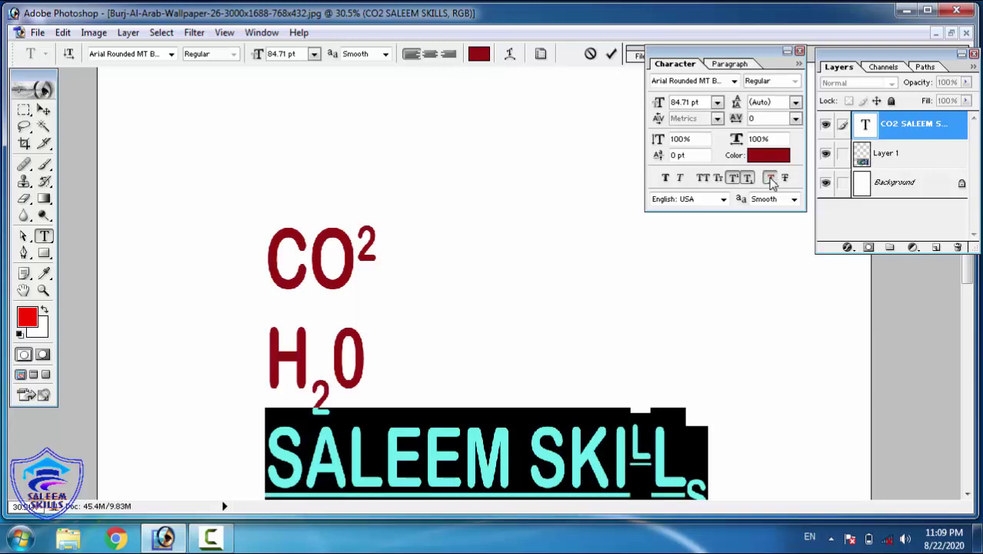
Step: Apply strikethrough to the SALEEM SKILLS line, remove its underline, and commit the text edit
click(786, 180)
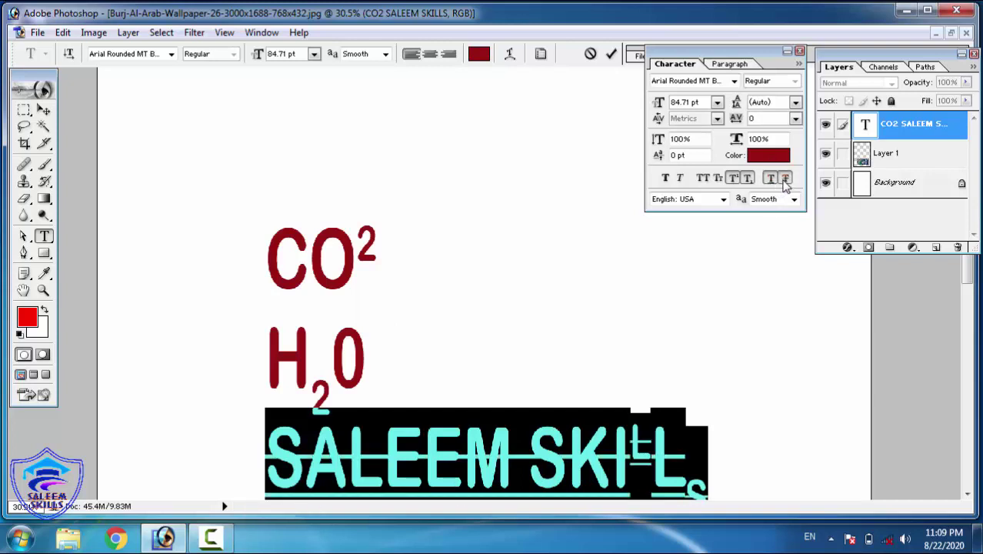
click(772, 181)
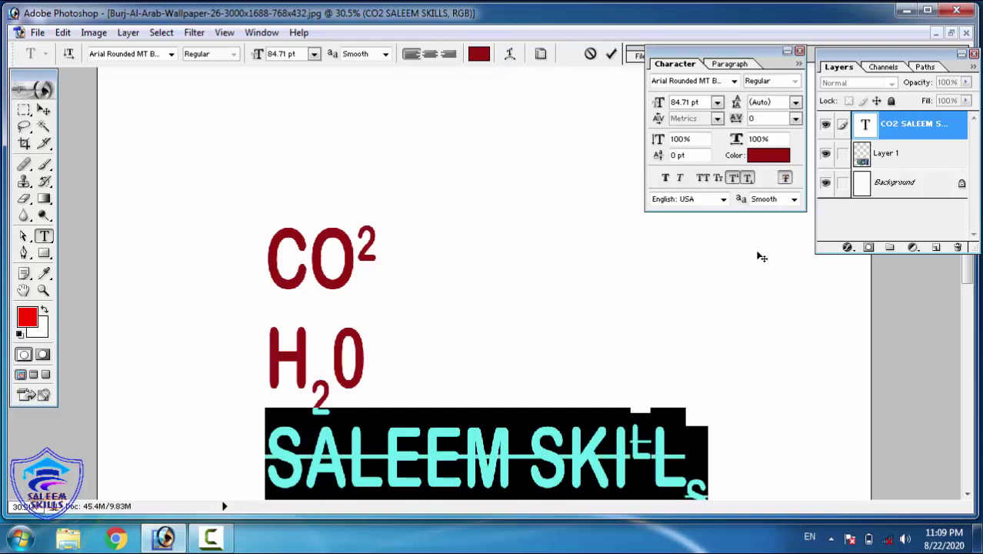
click(717, 301)
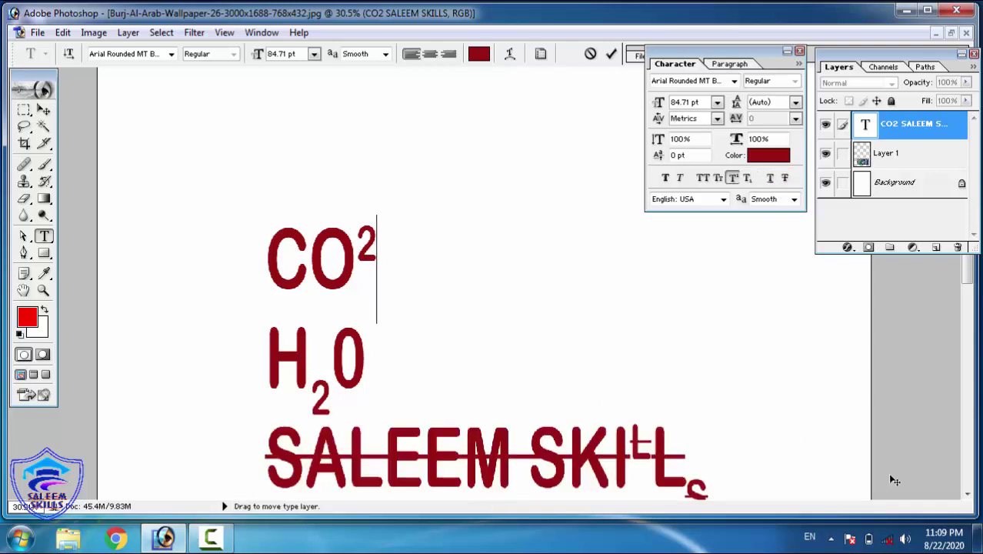
click(968, 495)
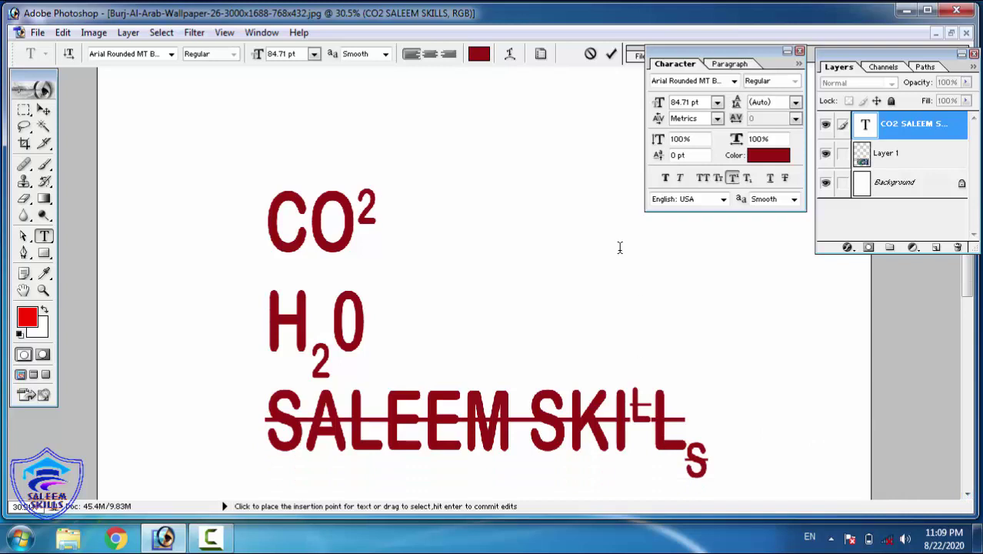
click(612, 54)
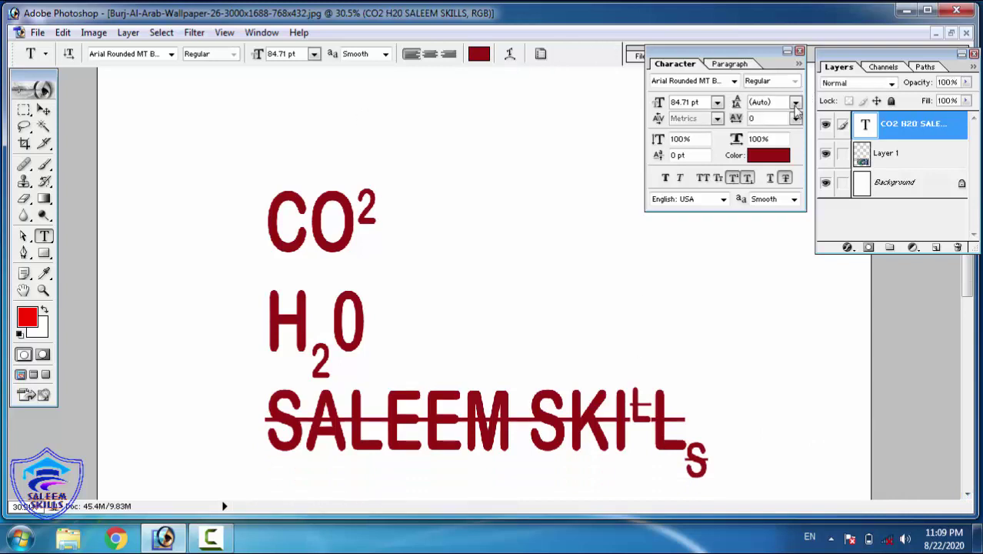
click(160, 34)
mouse_move(131, 38)
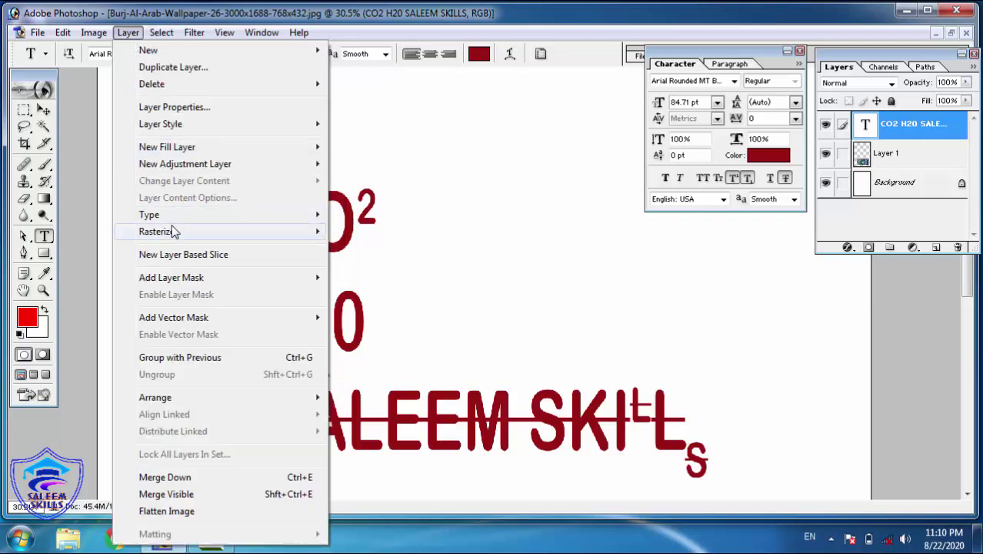
mouse_move(171, 221)
mouse_move(198, 234)
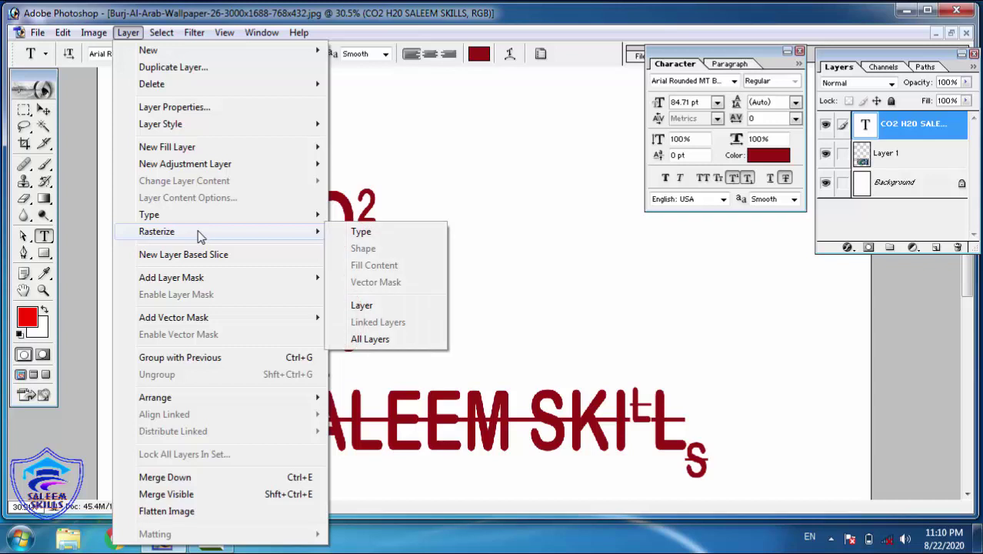
click(521, 260)
Step: Undo the recent text edits back to the plain SALEEM SKILLS heading and close the Character palette
key(ctrl+alt+z)
key(ctrl+alt+z)
key(ctrl+alt+z)
key(ctrl+alt+z)
key(ctrl+alt+z)
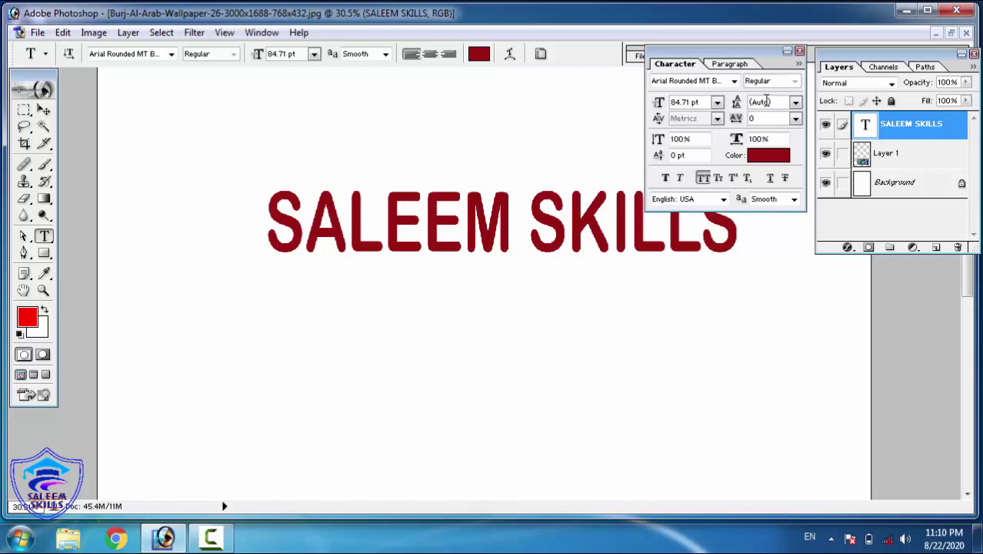
click(800, 51)
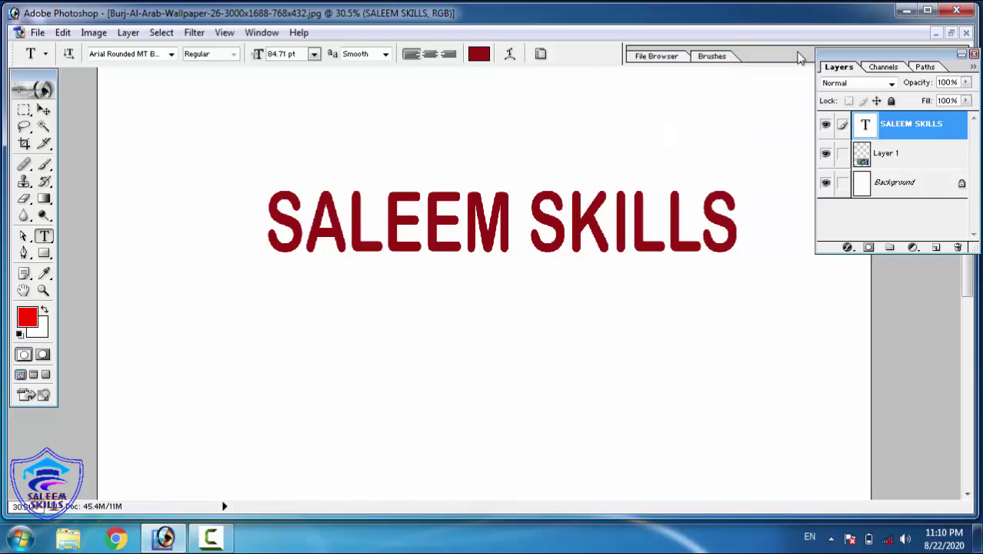
click(130, 32)
mouse_move(192, 231)
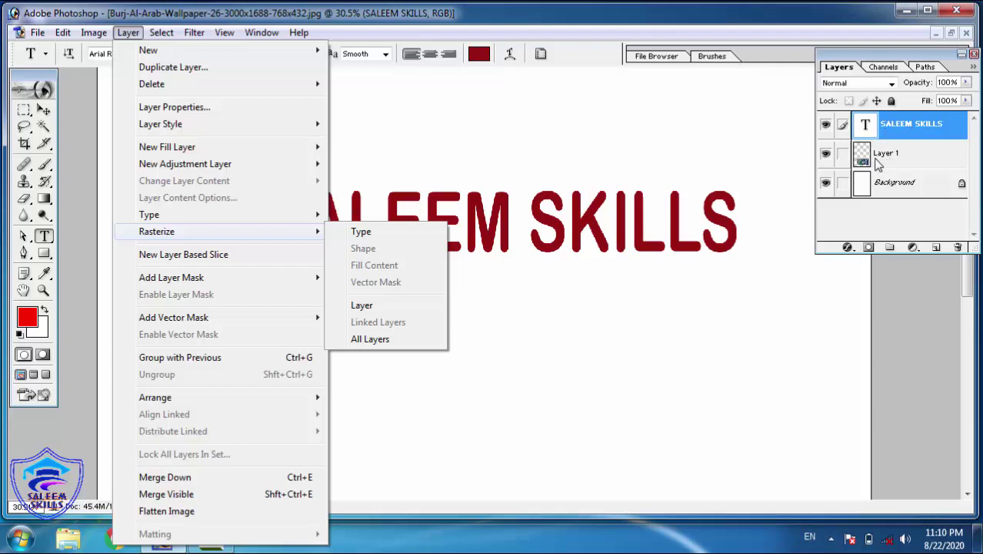
click(754, 238)
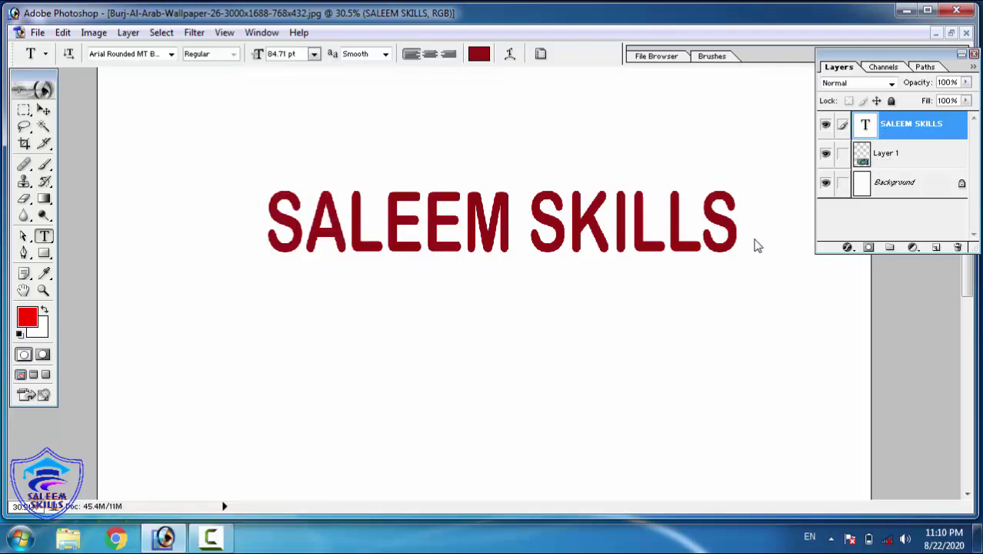
Step: Select Layer 1 and fit the whole document on screen
click(882, 158)
key(z)
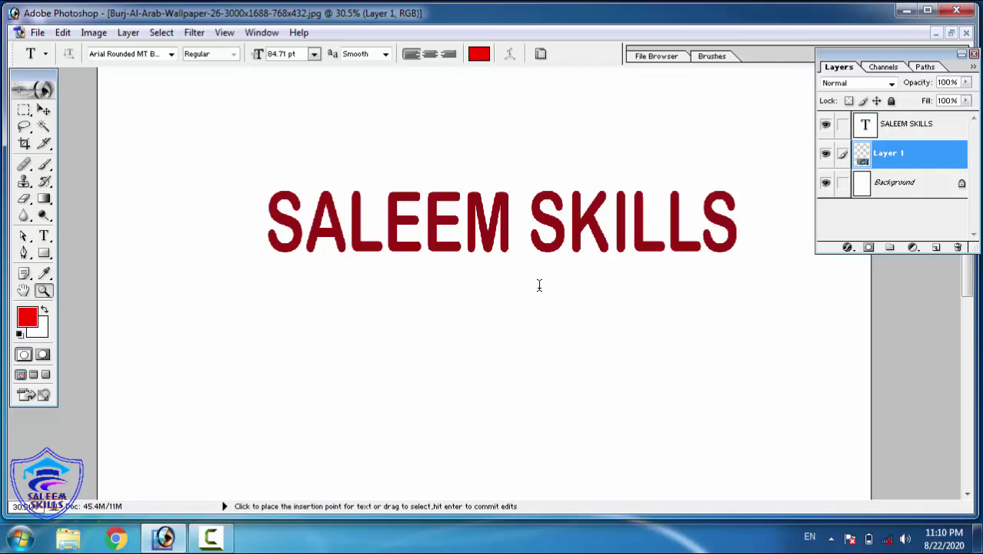
right_click(515, 289)
click(542, 301)
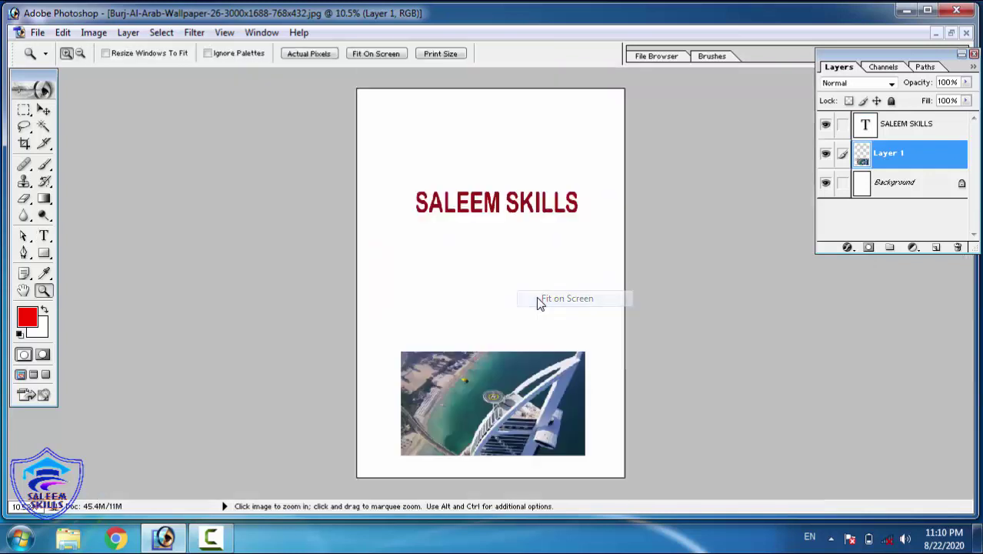
Step: Move the Layer 1 photo up to just beneath the SALEEM SKILLS heading and zoom in on both
key(v)
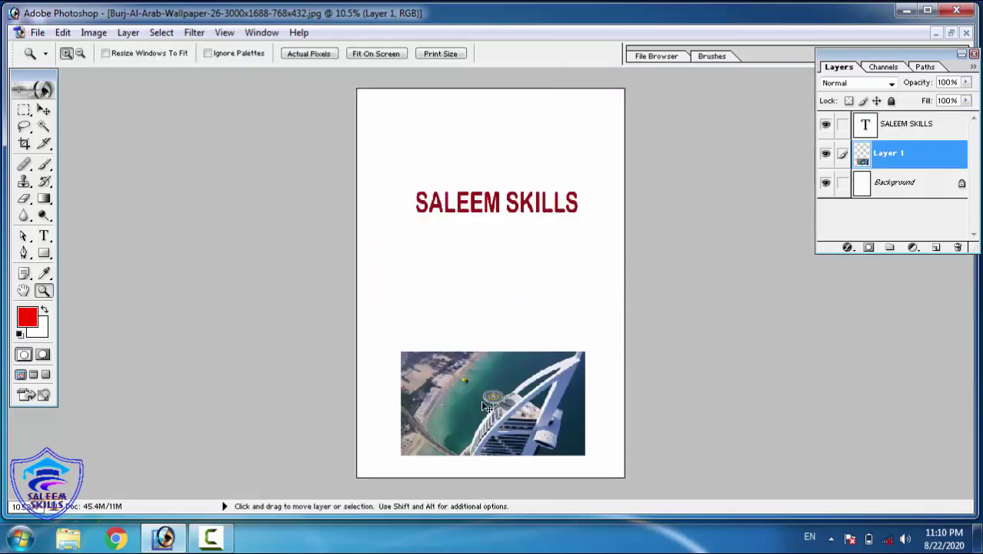
drag(485, 406, 487, 287)
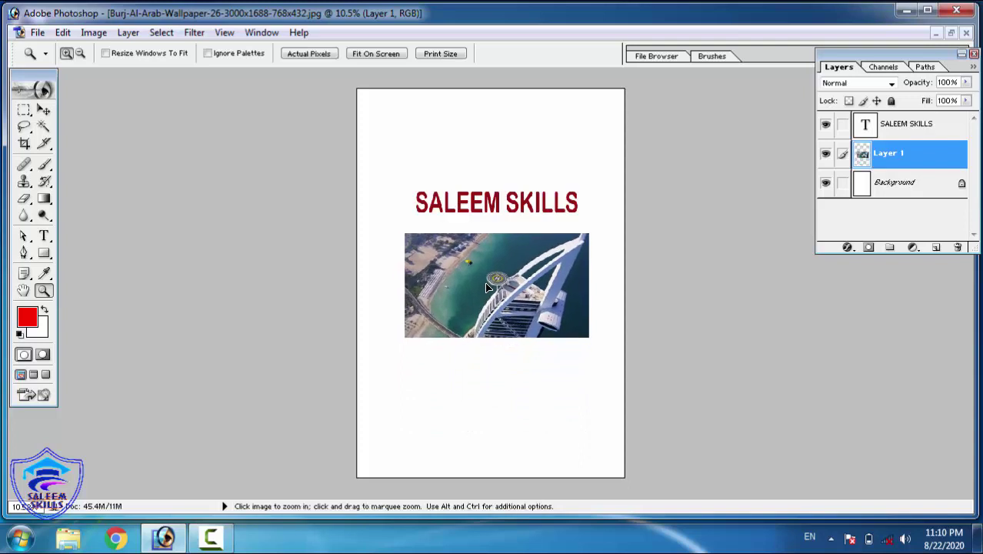
drag(373, 181, 644, 363)
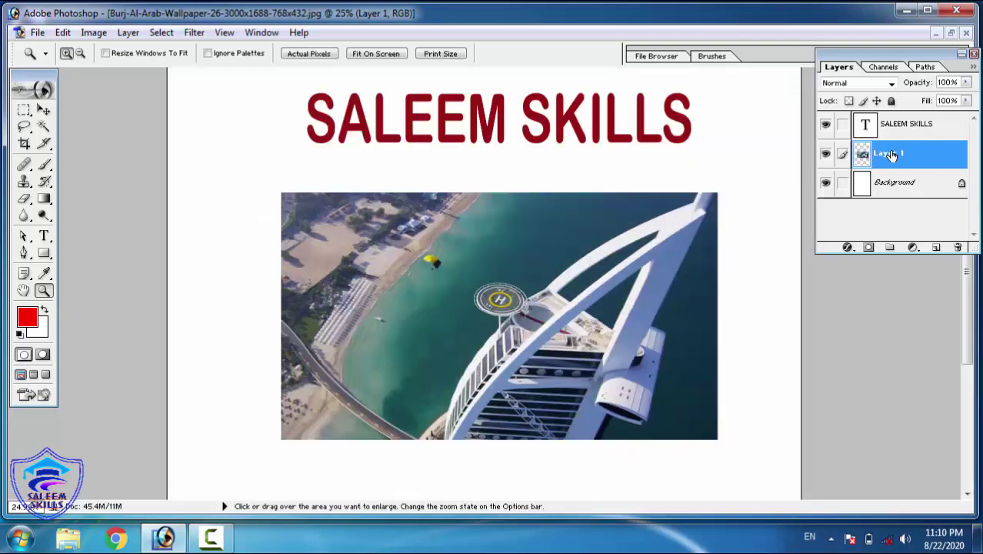
Step: Rasterize the SALEEM SKILLS layer with the Type option, and undo the rasterizing
click(908, 127)
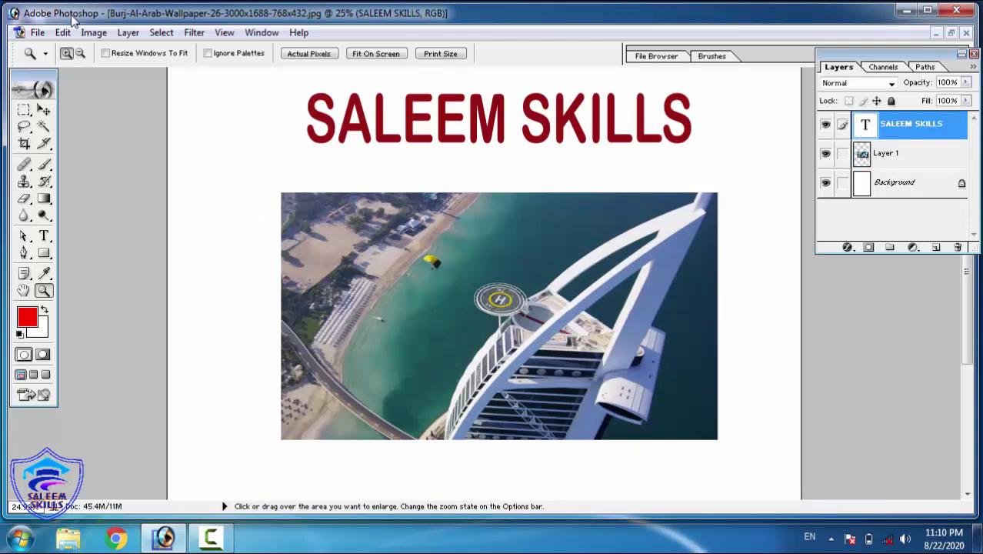
click(161, 31)
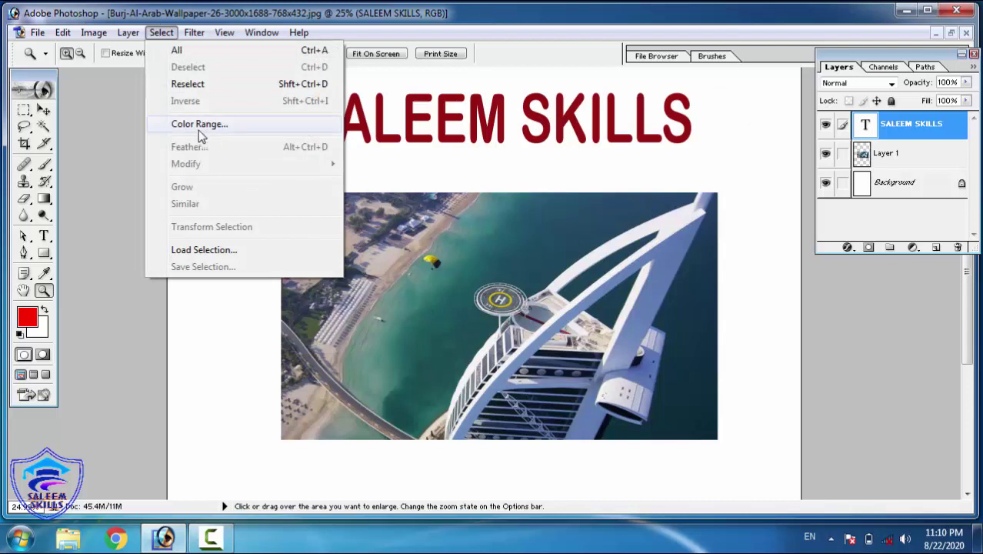
click(129, 37)
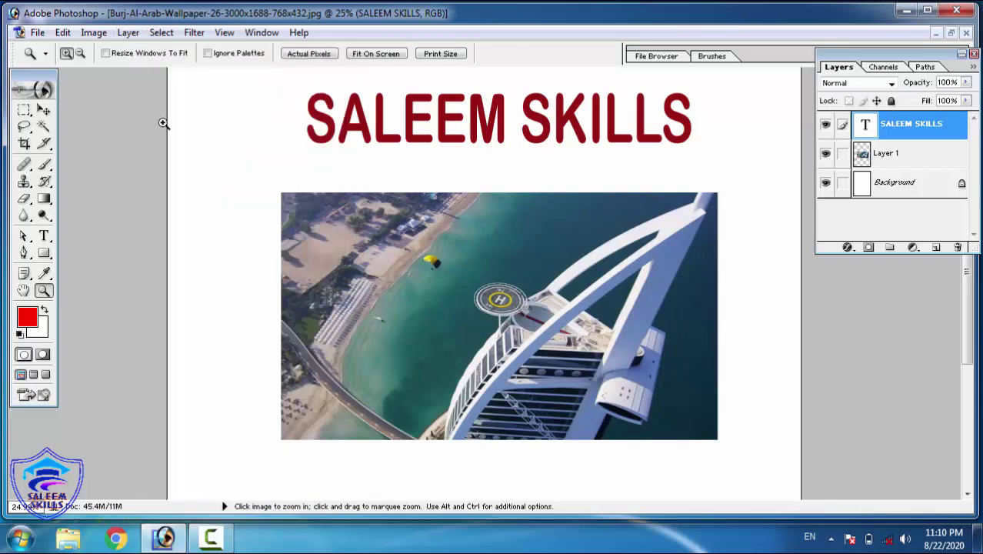
click(129, 33)
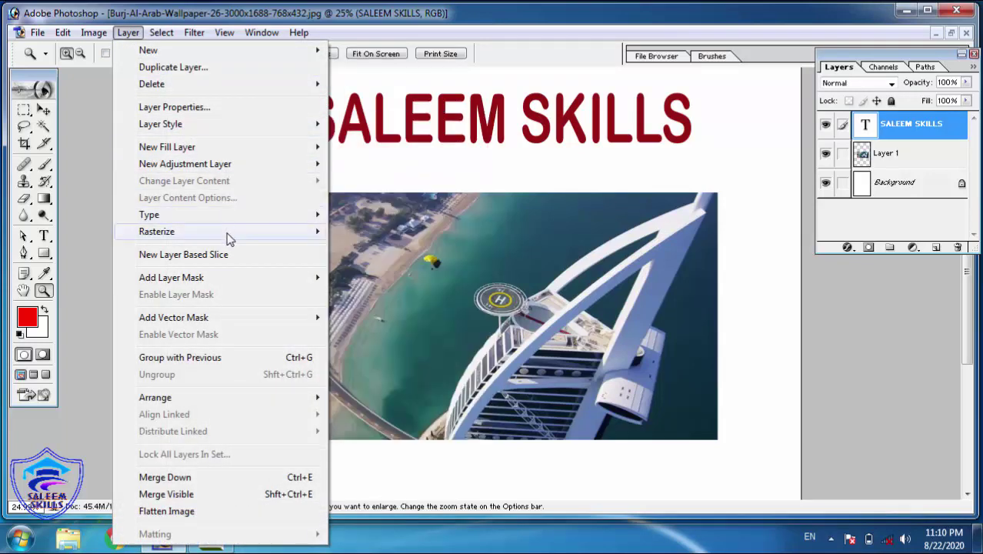
mouse_move(228, 237)
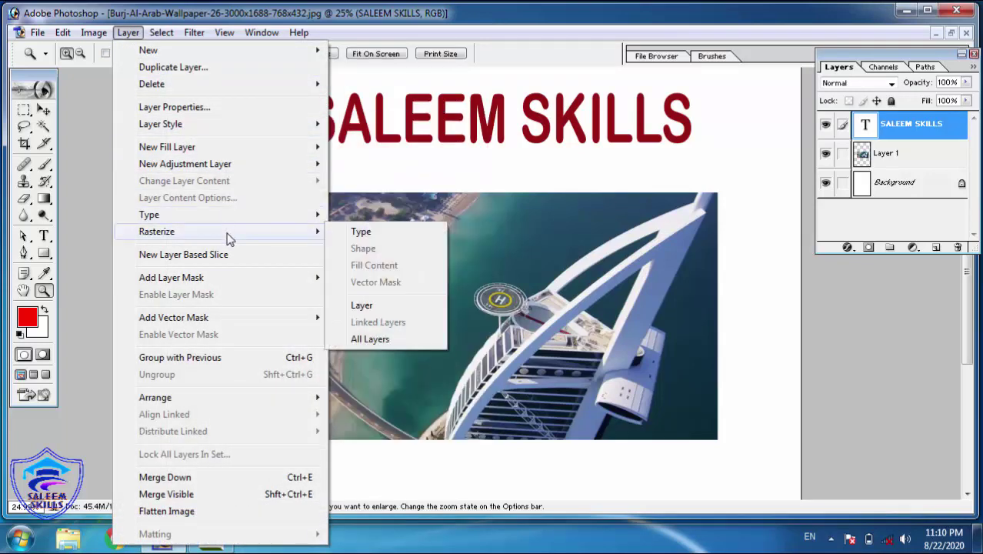
click(362, 232)
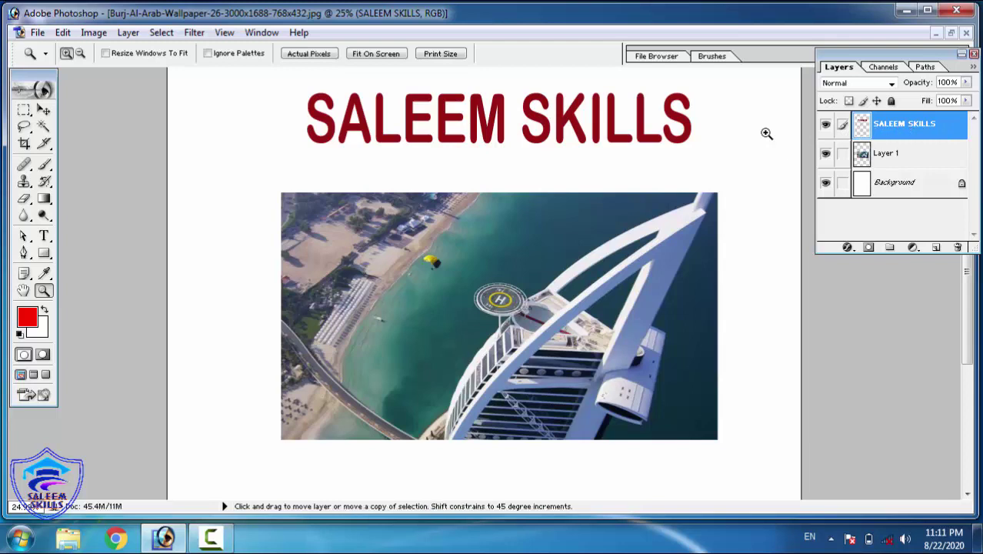
key(ctrl+z)
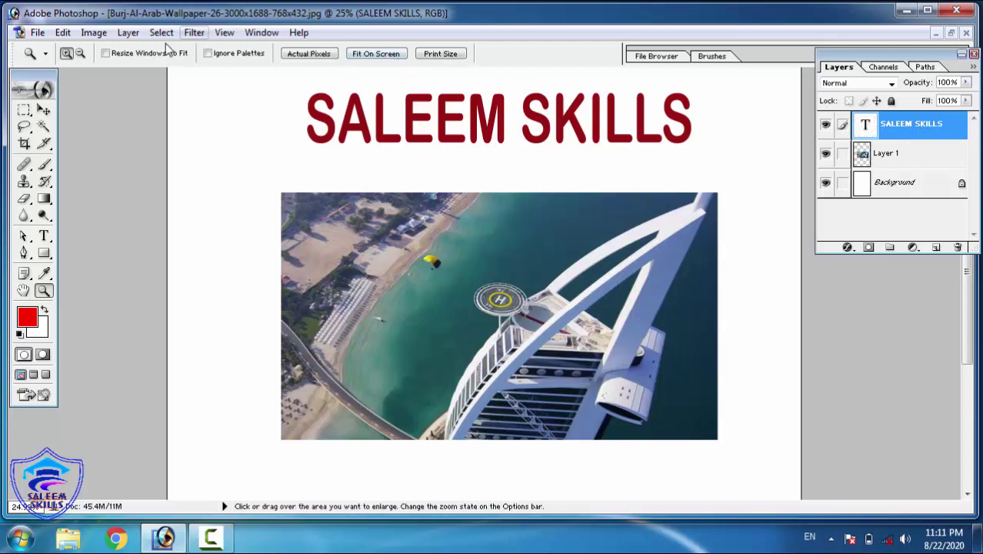
Step: Rasterize the SALEEM SKILLS layer with the Layer option, undo it, and review the remaining Rasterize options
click(128, 33)
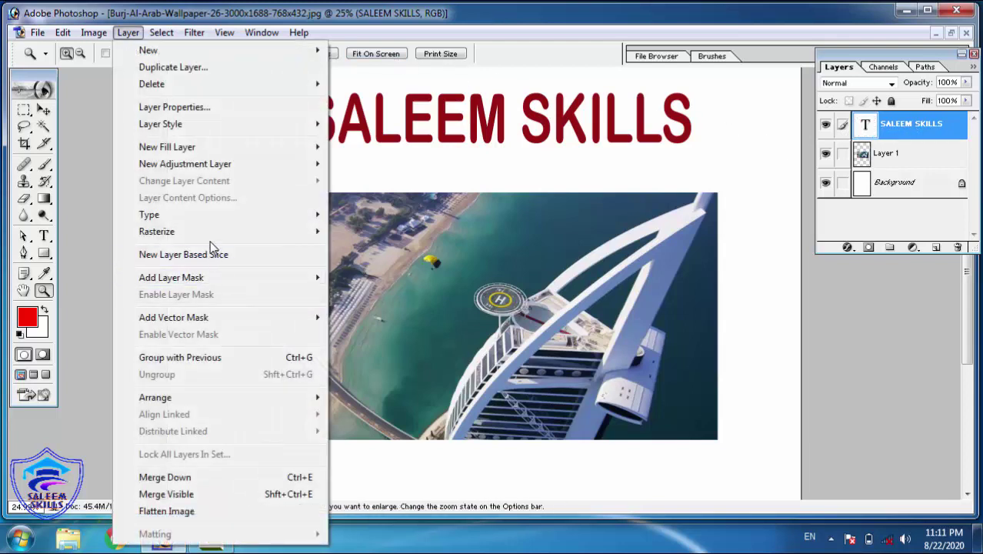
mouse_move(210, 235)
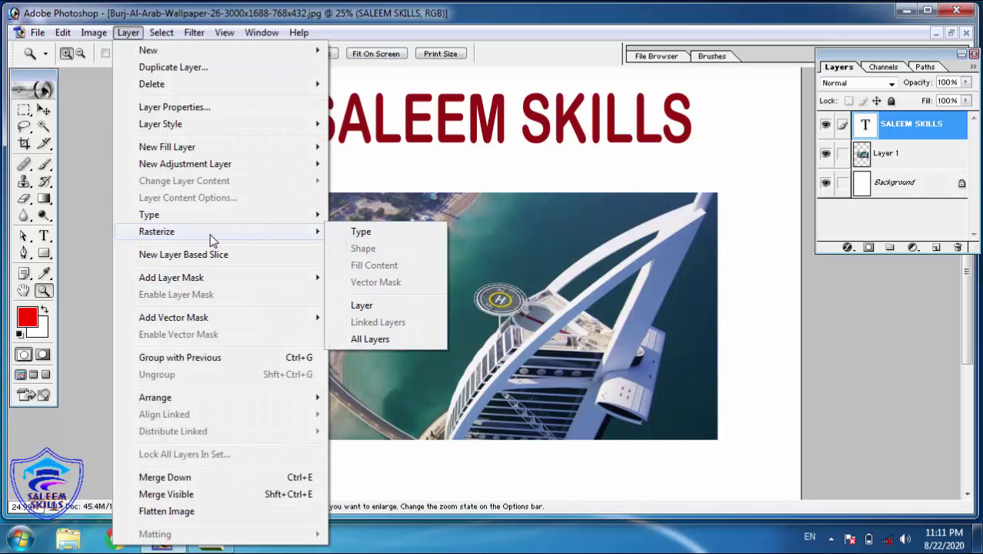
click(371, 310)
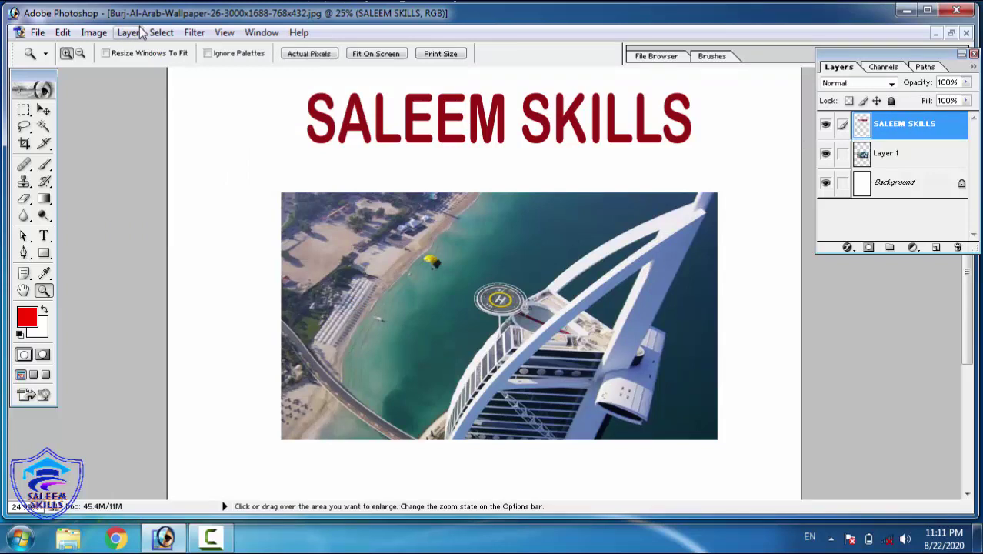
key(ctrl+z)
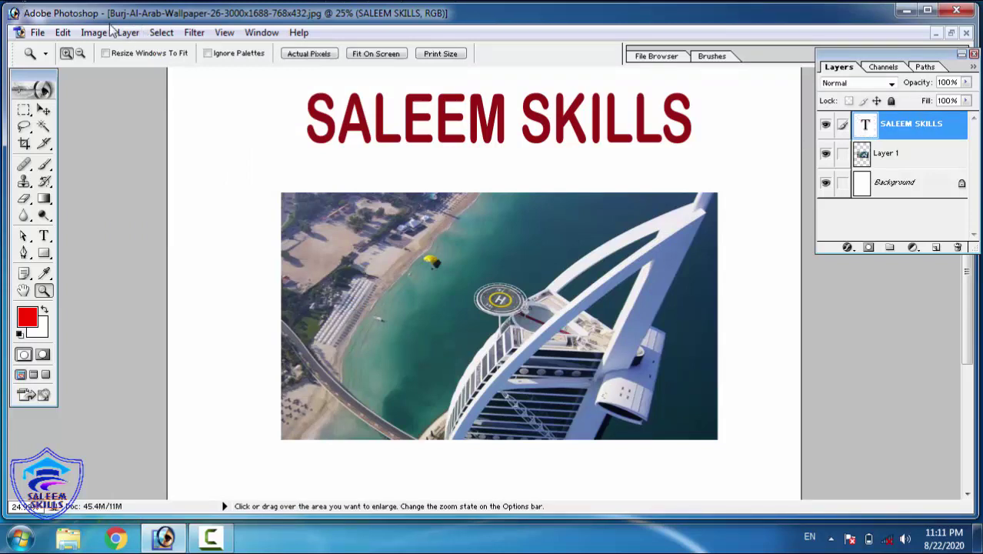
click(127, 32)
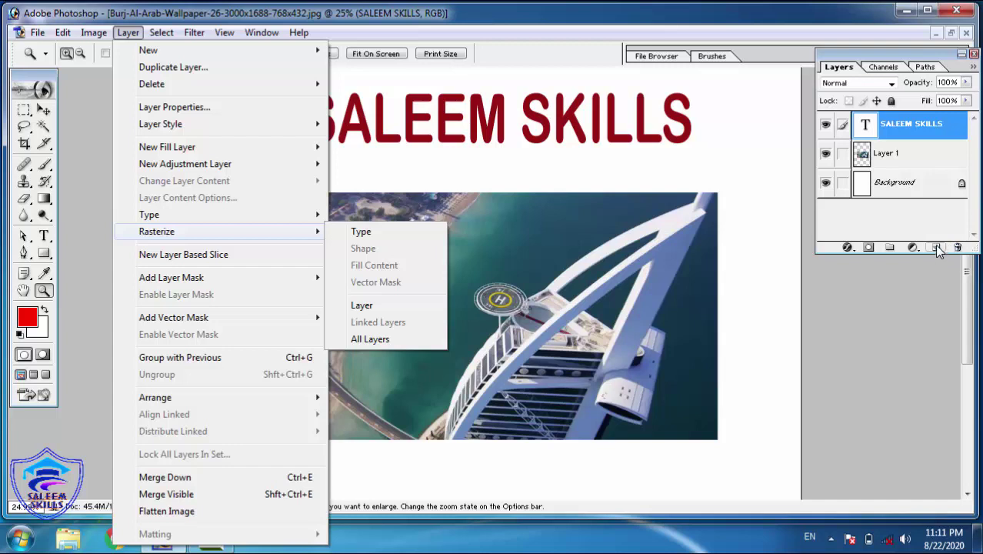
click(599, 147)
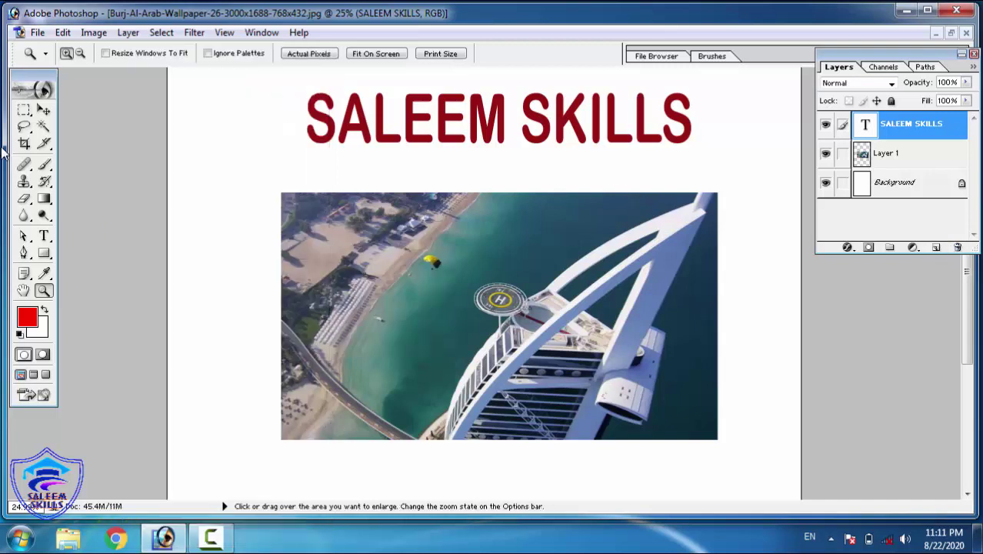
Step: Add a new text line reading PAKISTAN below the SALEEM SKILLS heading, over the top of the photo
click(43, 237)
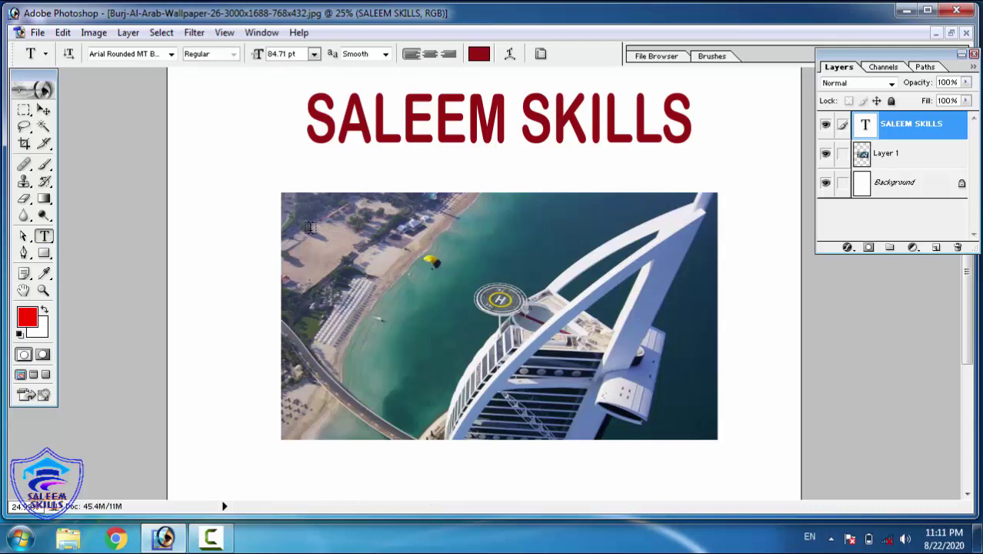
click(310, 228)
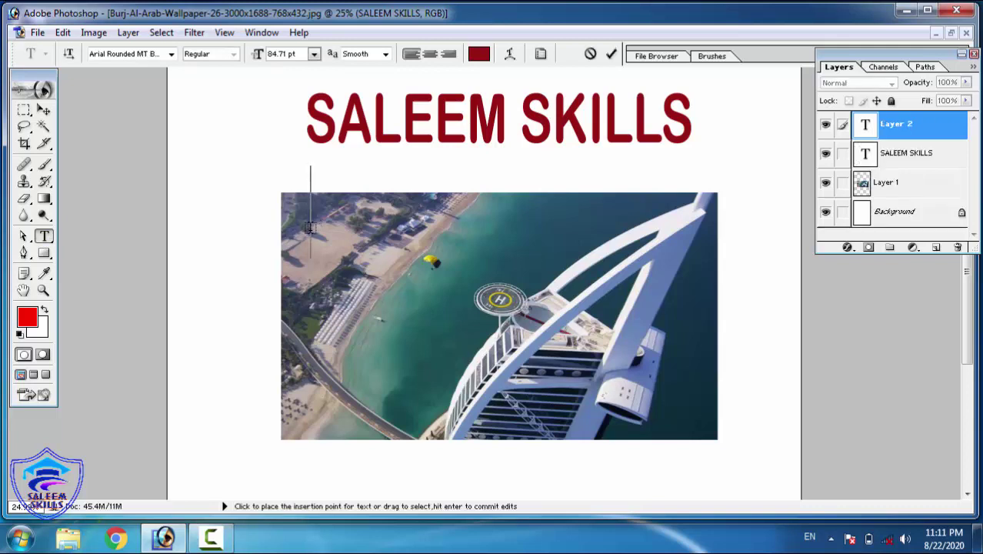
text(PAKISTAN)
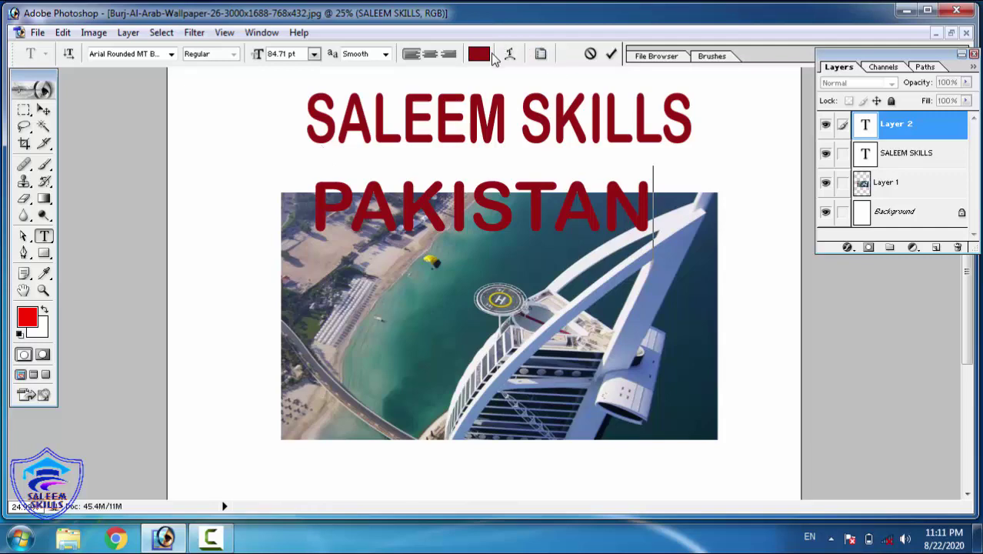
Step: Try to recolor the PAKISTAN text bright green without selecting its characters
click(480, 54)
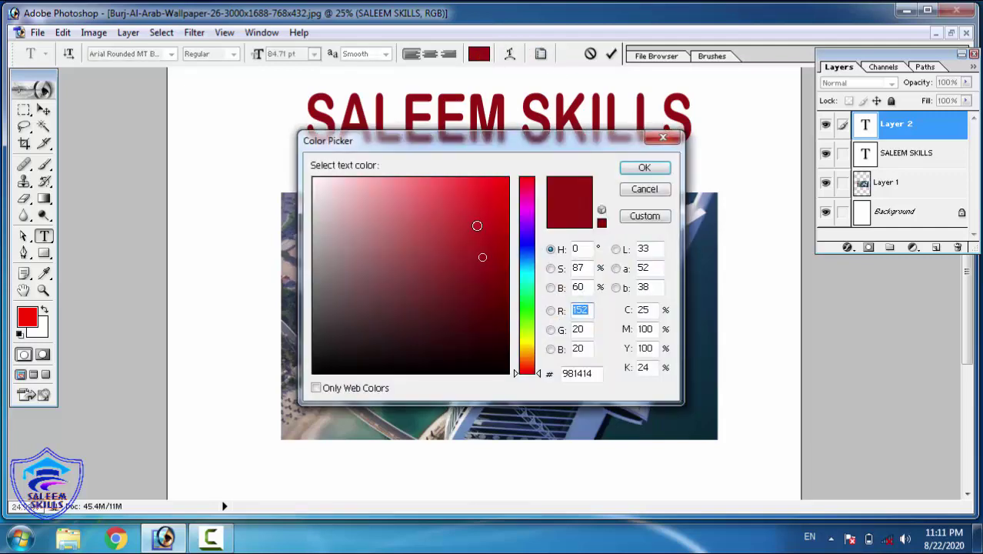
drag(477, 226, 536, 175)
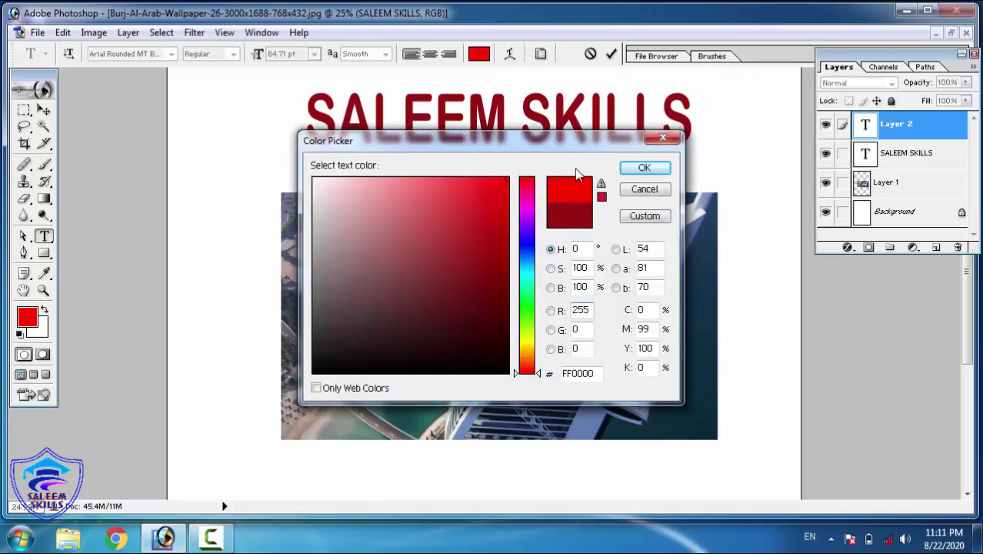
click(523, 281)
click(531, 312)
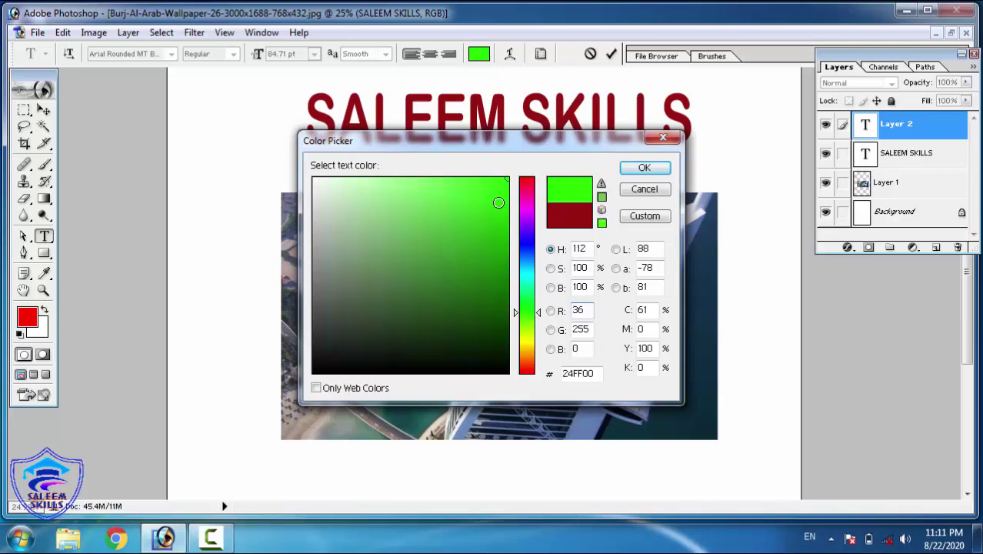
click(500, 204)
click(627, 172)
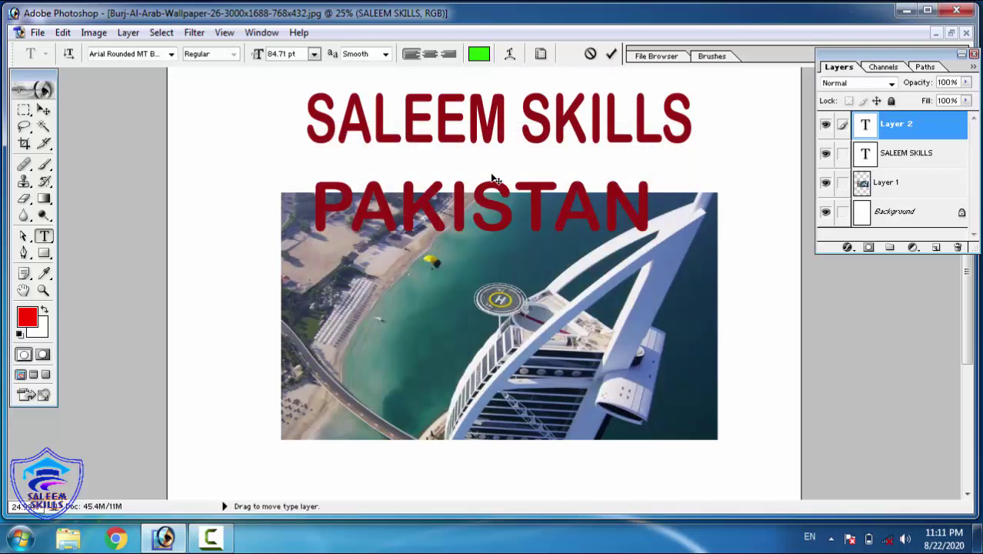
Step: Select all of the PAKISTAN text, set its color to green 0BCF1E, and commit the text
key(ctrl+a)
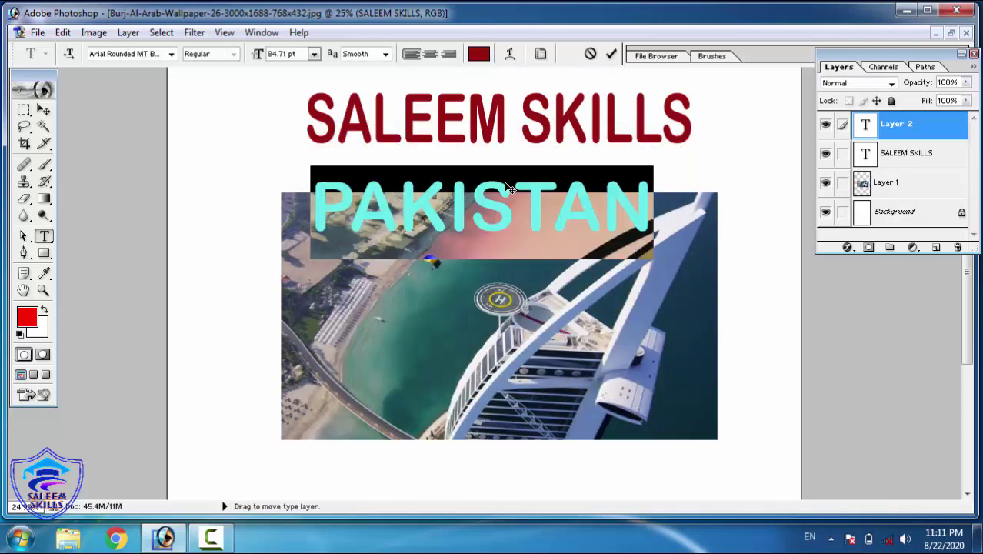
click(479, 54)
click(525, 297)
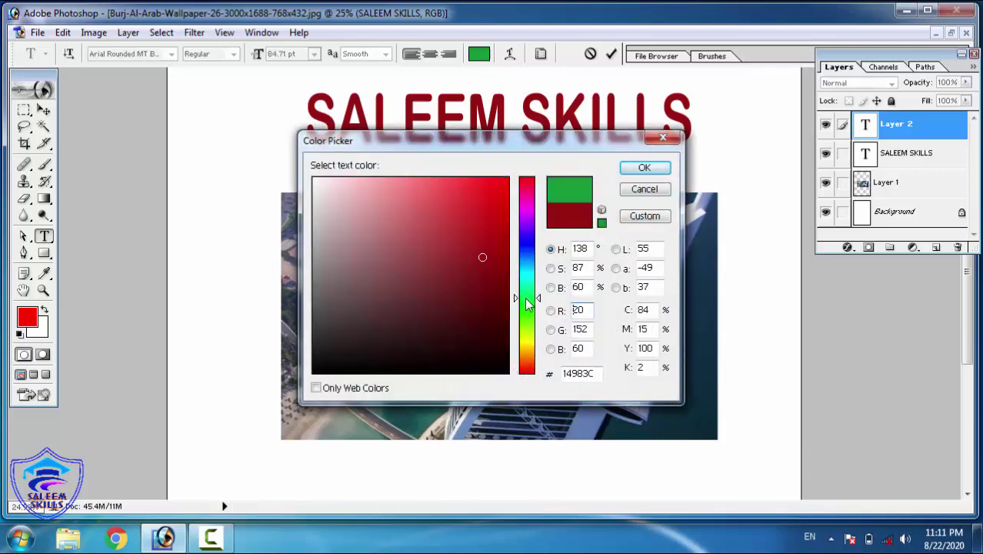
click(498, 214)
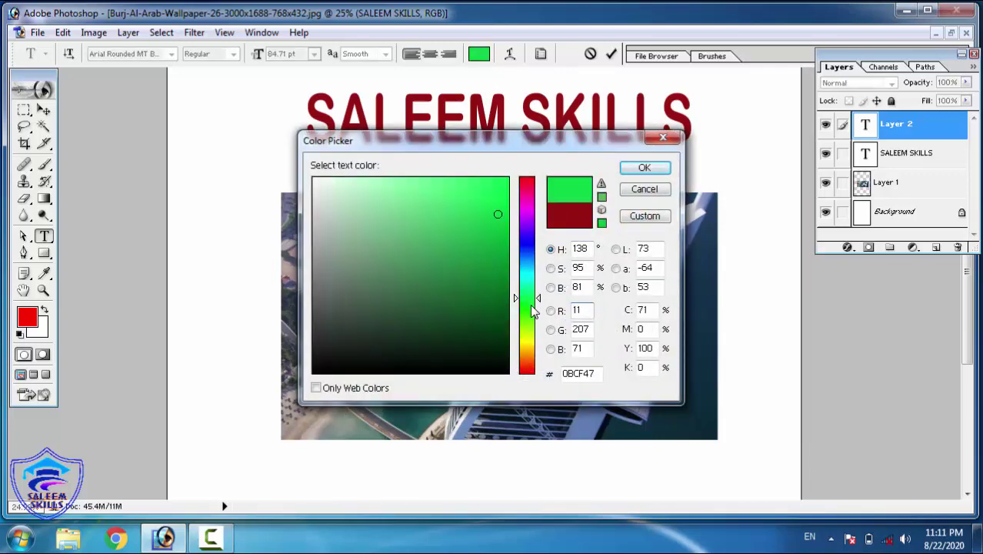
click(532, 306)
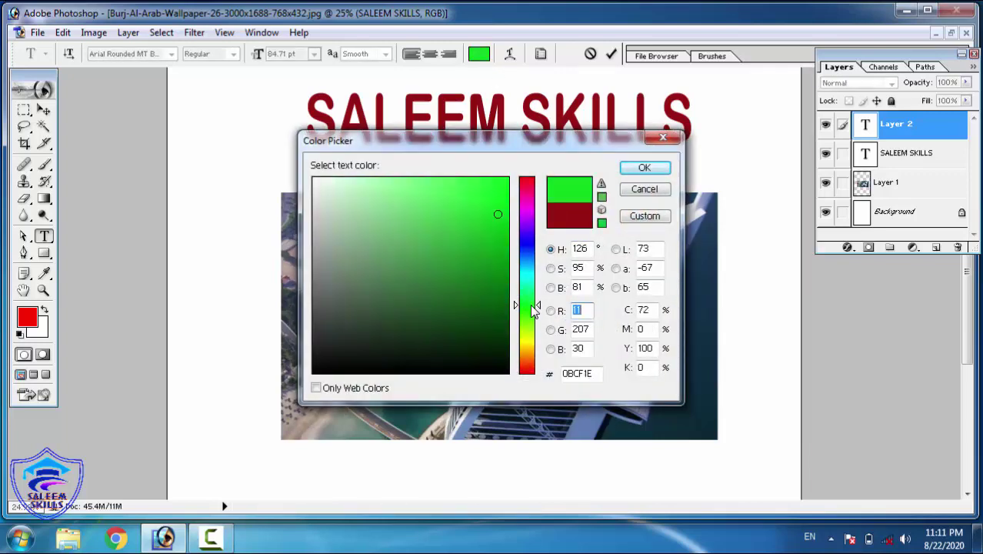
click(645, 167)
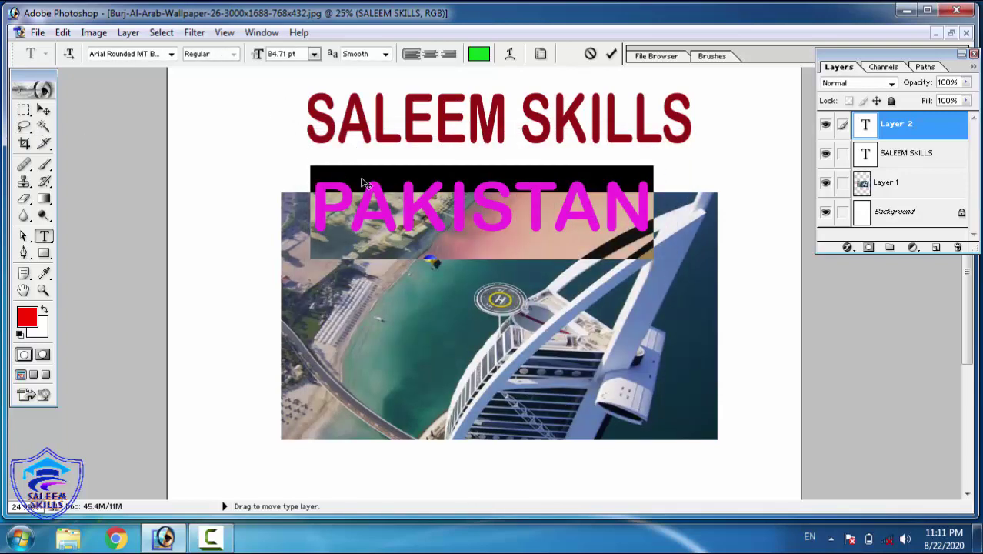
click(612, 57)
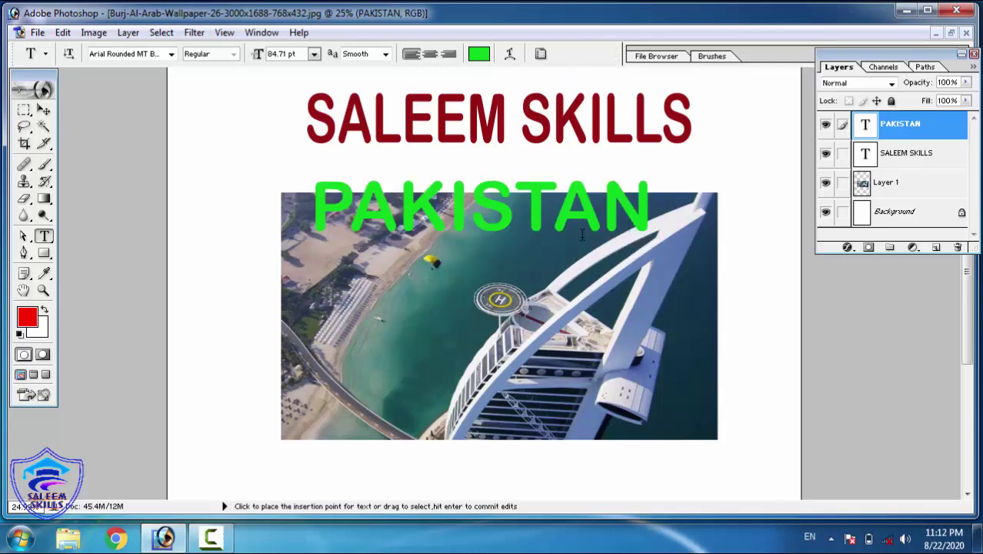
Step: Move the Layer 1 photo down so it sits clear below the PAKISTAN text
key(ctrl)
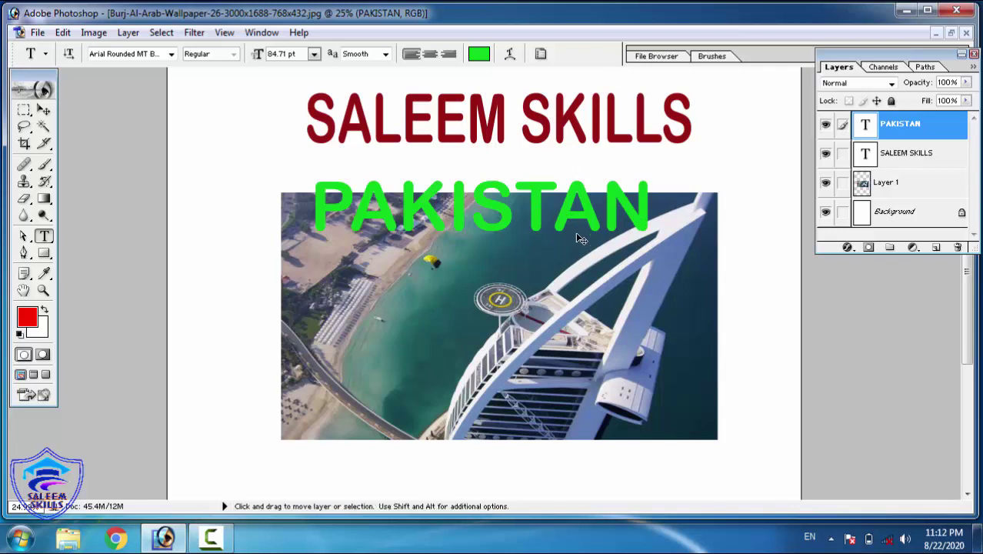
drag(573, 217, 586, 282)
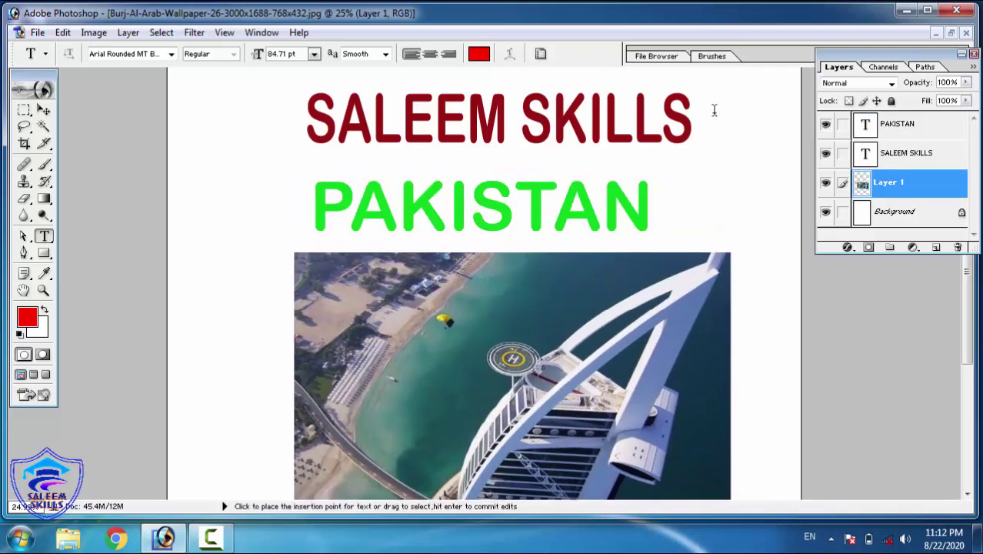
Step: Make PAKISTAN the active layer and link the SALEEM SKILLS layer to it
click(914, 132)
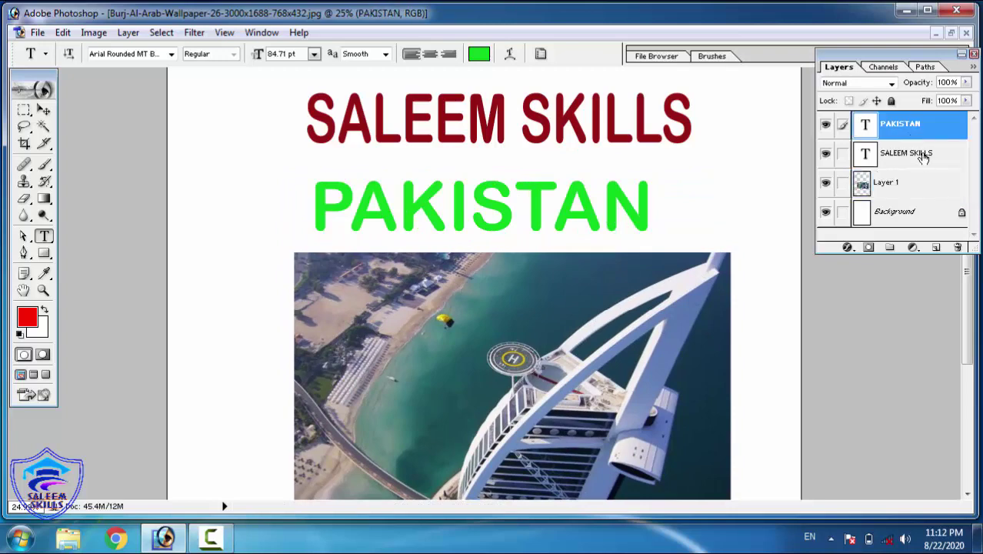
click(924, 154)
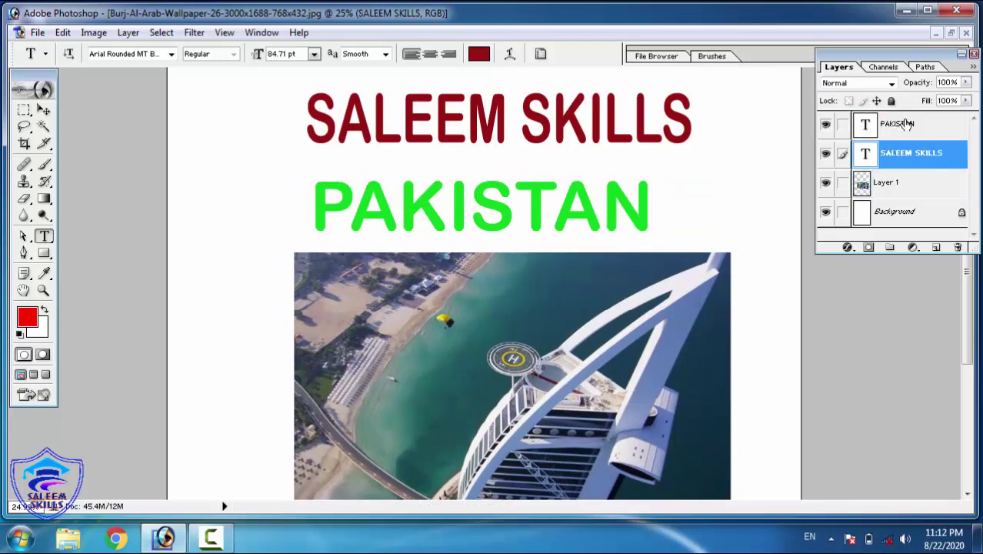
click(906, 121)
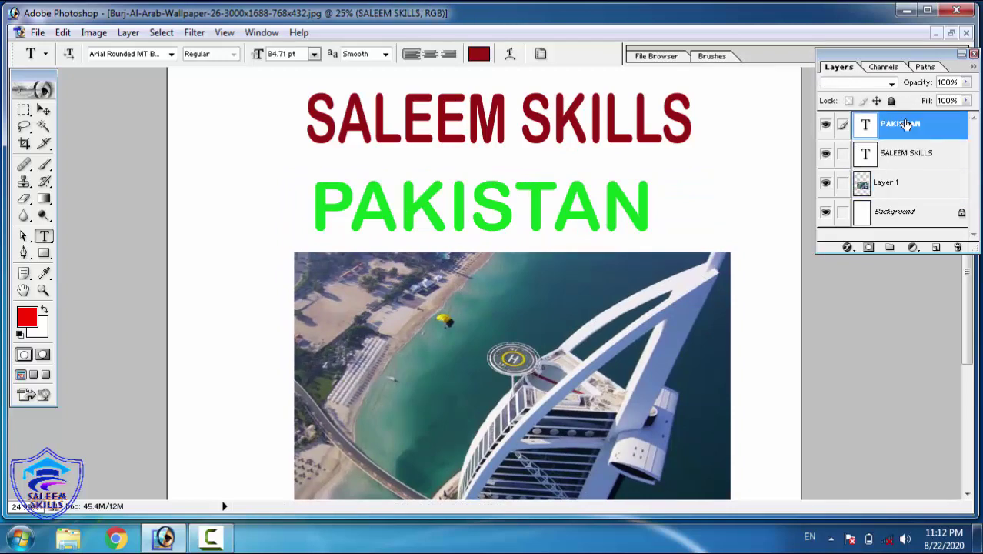
click(843, 154)
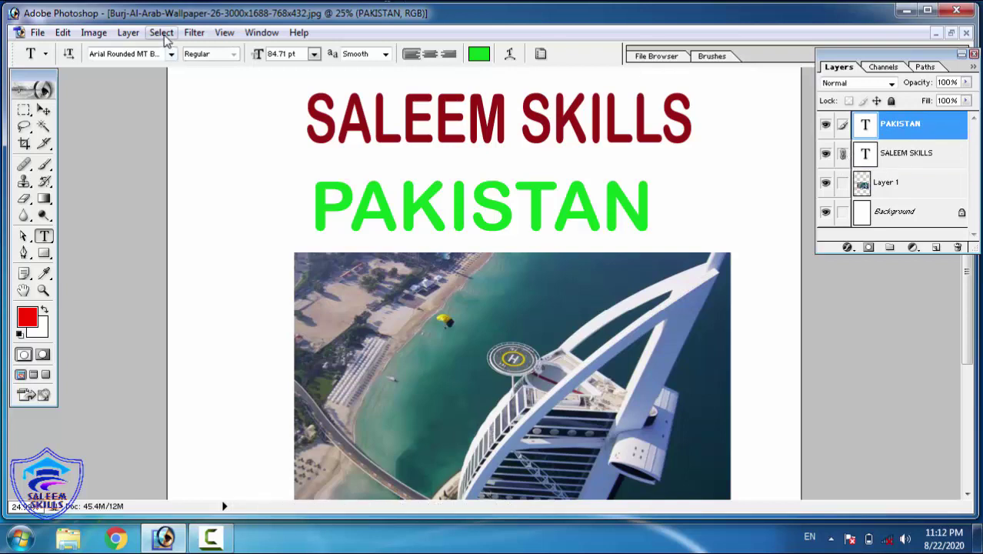
Step: Rasterize the linked PAKISTAN and SALEEM SKILLS text layers together, and undo both the rasterization and the layer link
click(128, 32)
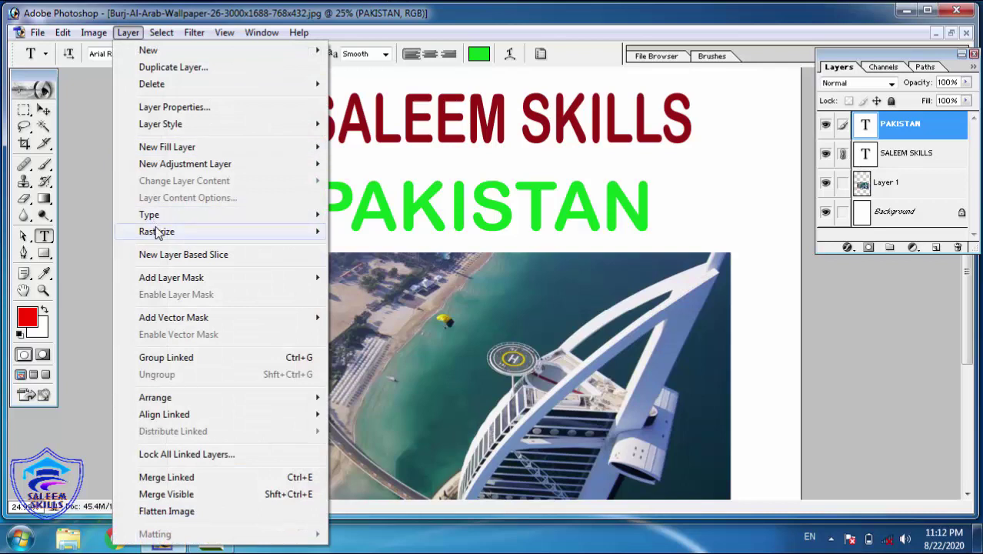
mouse_move(156, 233)
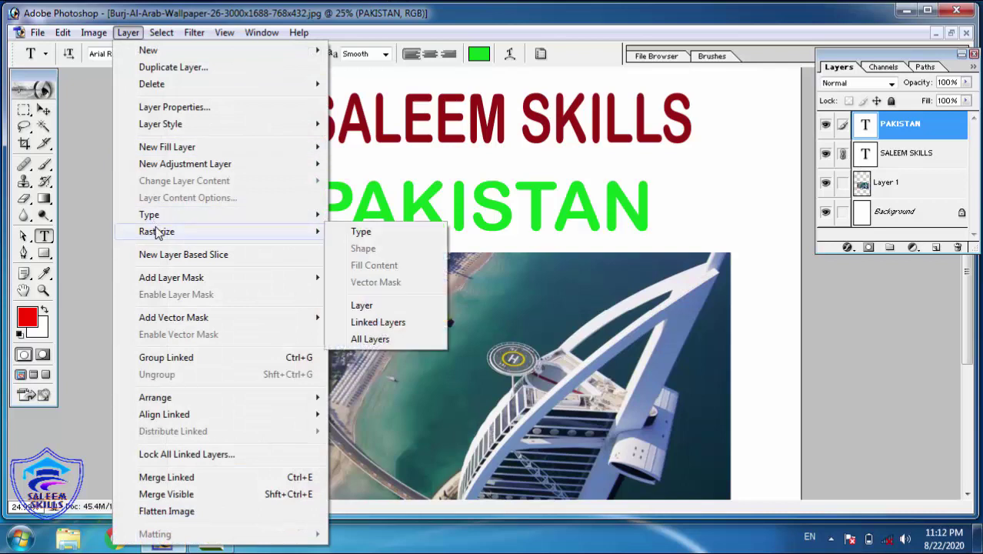
click(377, 322)
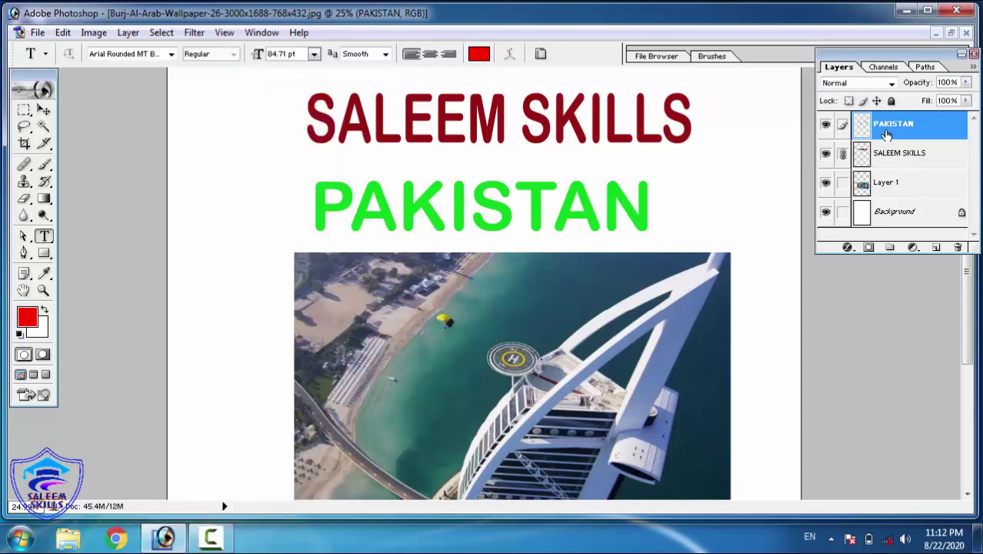
key(ctrl+alt+z)
key(ctrl+alt+z)
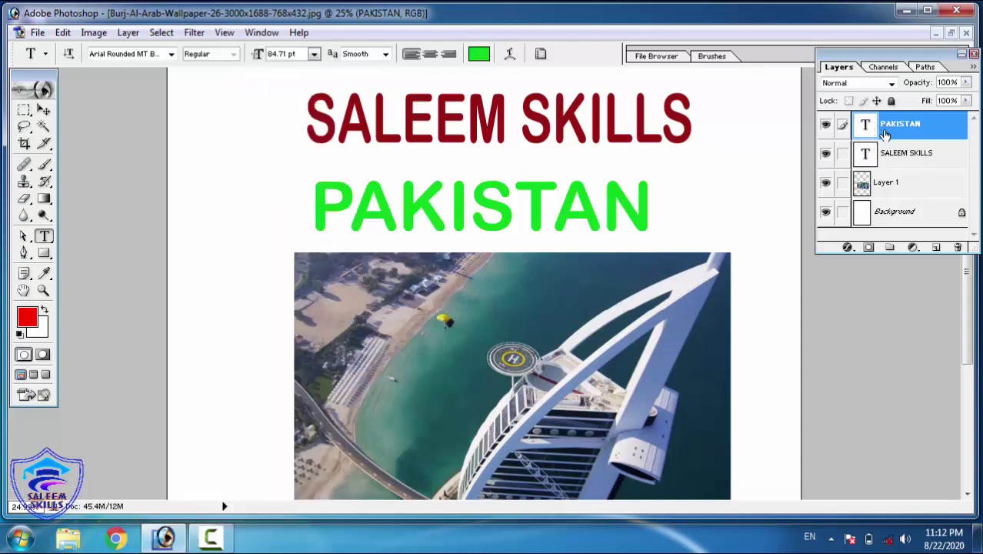
Step: Rasterize all layers at once so the unlinked PAKISTAN and SALEEM SKILLS text layers become pixel layers
click(128, 32)
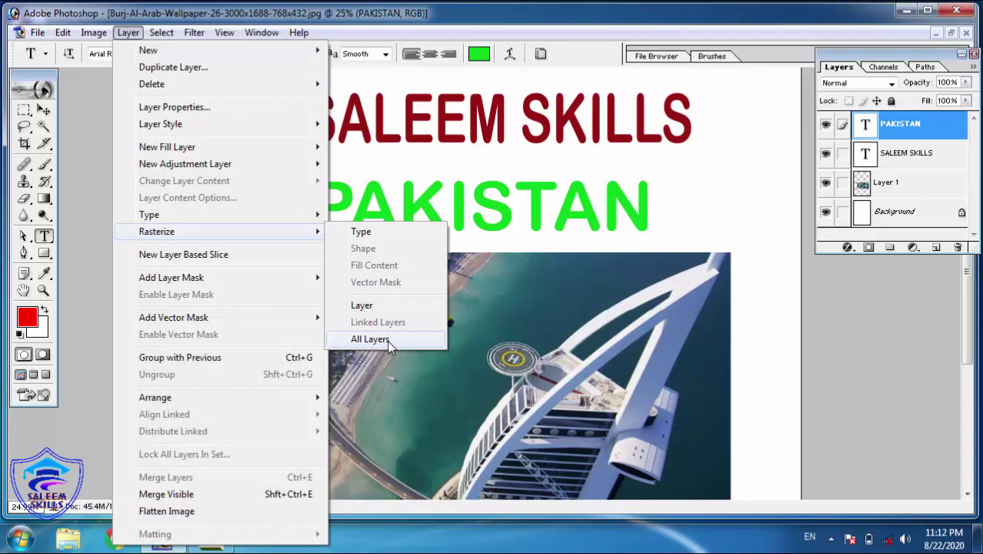
click(369, 339)
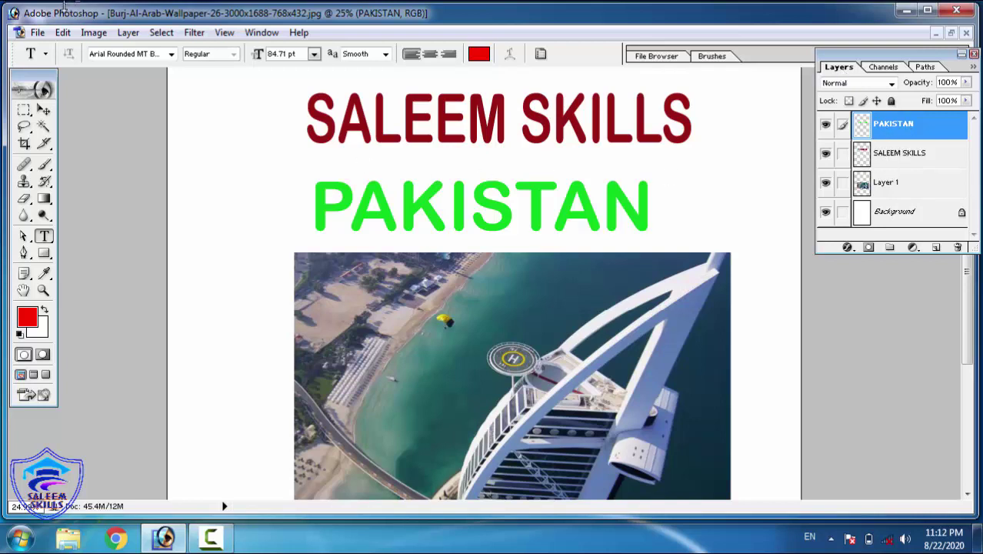
click(128, 33)
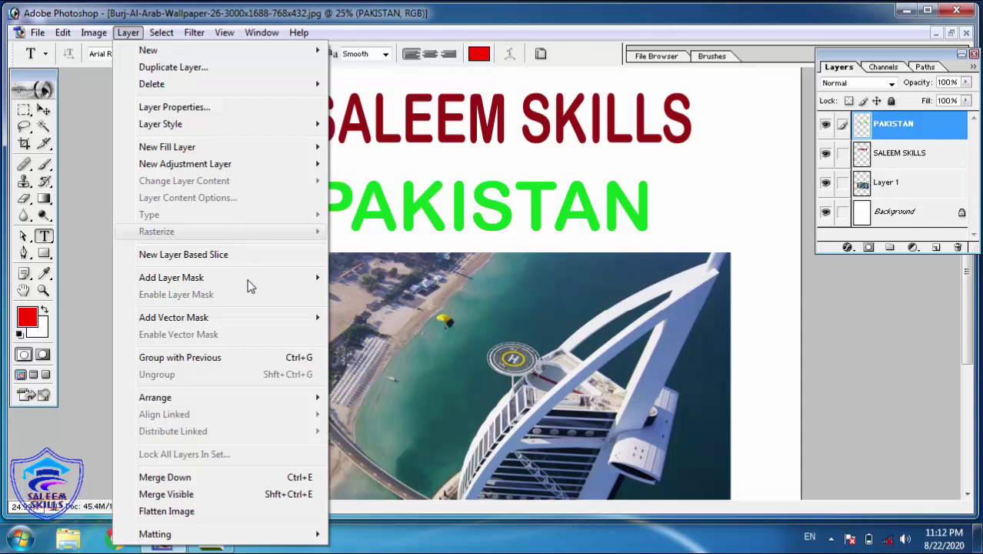
click(400, 360)
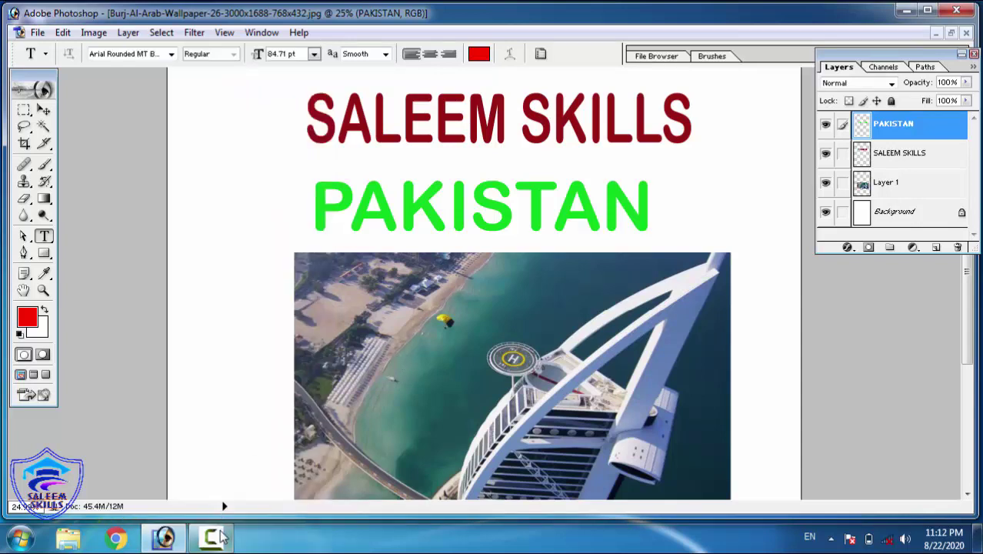
click(223, 537)
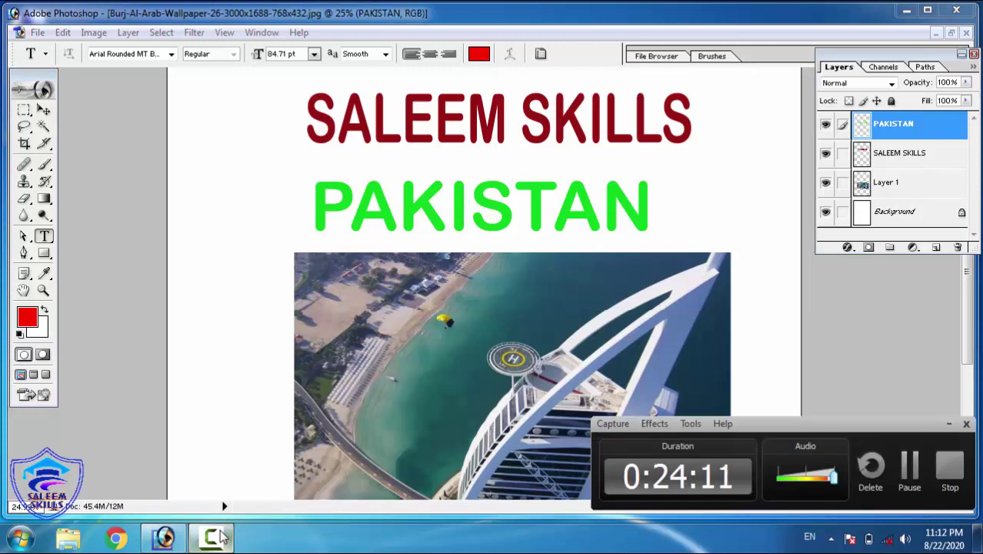